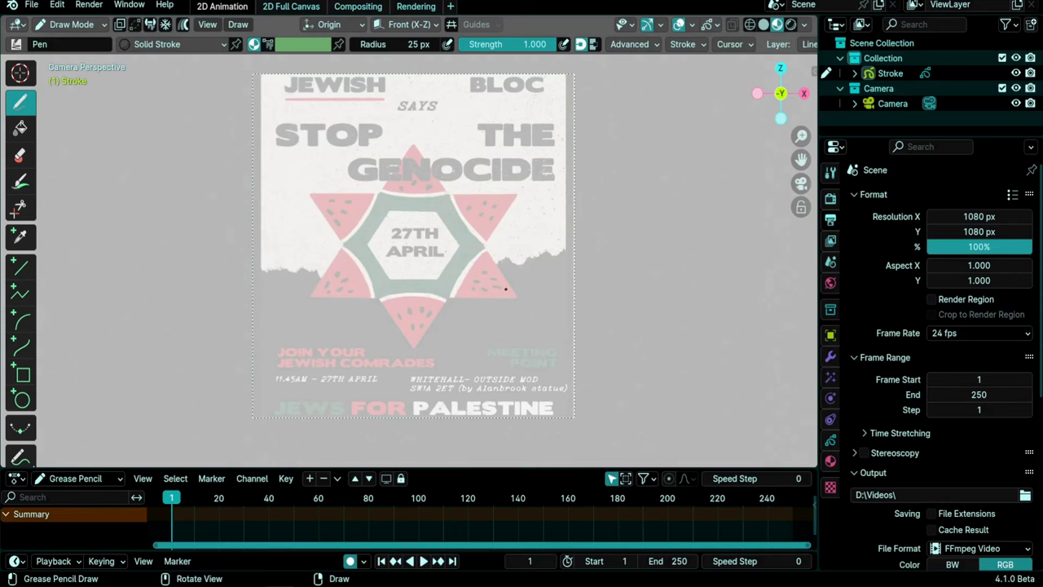
# Disable Lock Object Modes and select the camera object
pyautogui.click(891, 105)
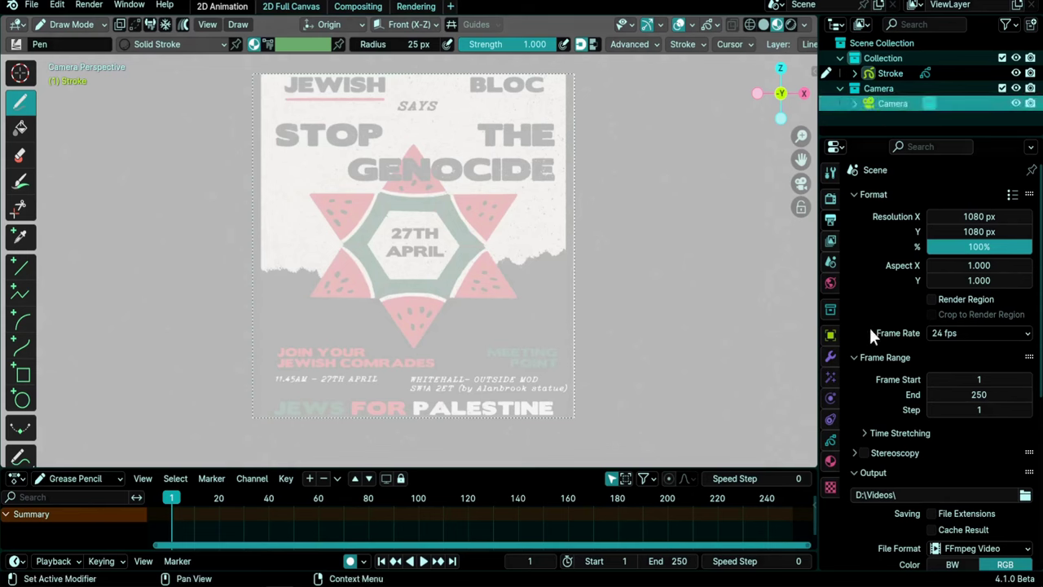
pyautogui.click(56, 6)
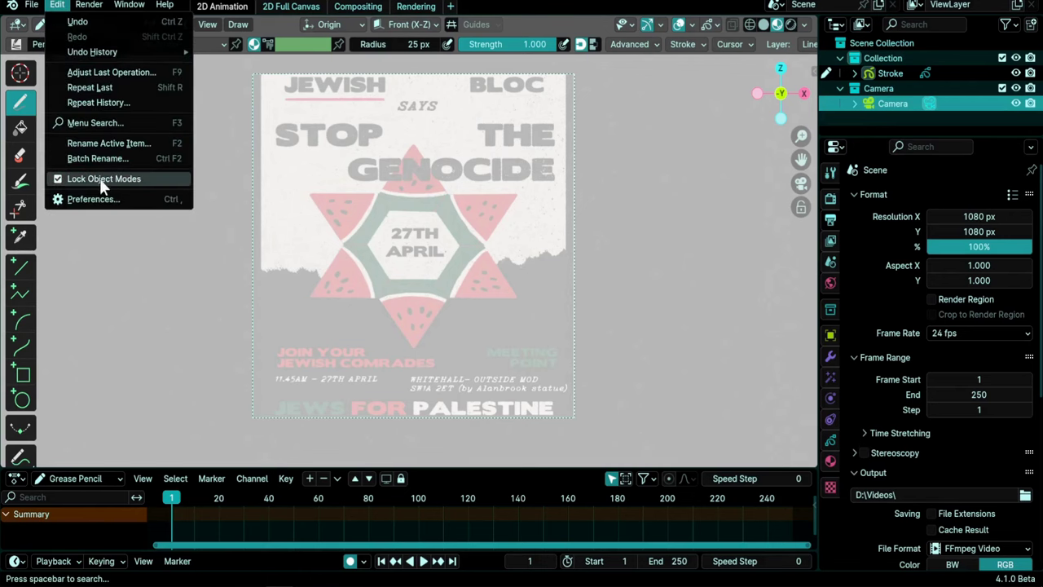
pyautogui.click(57, 178)
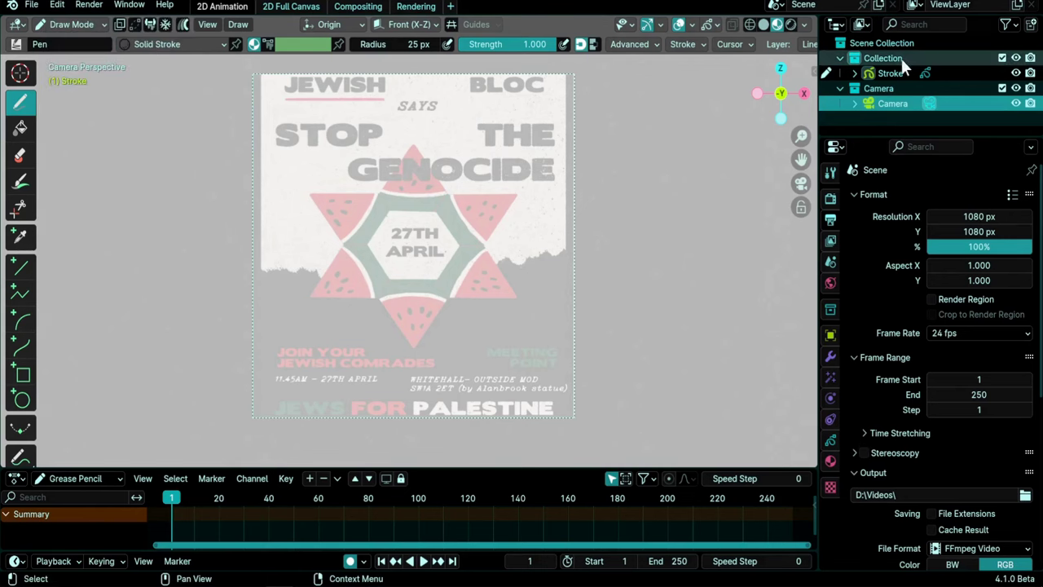
pyautogui.click(890, 104)
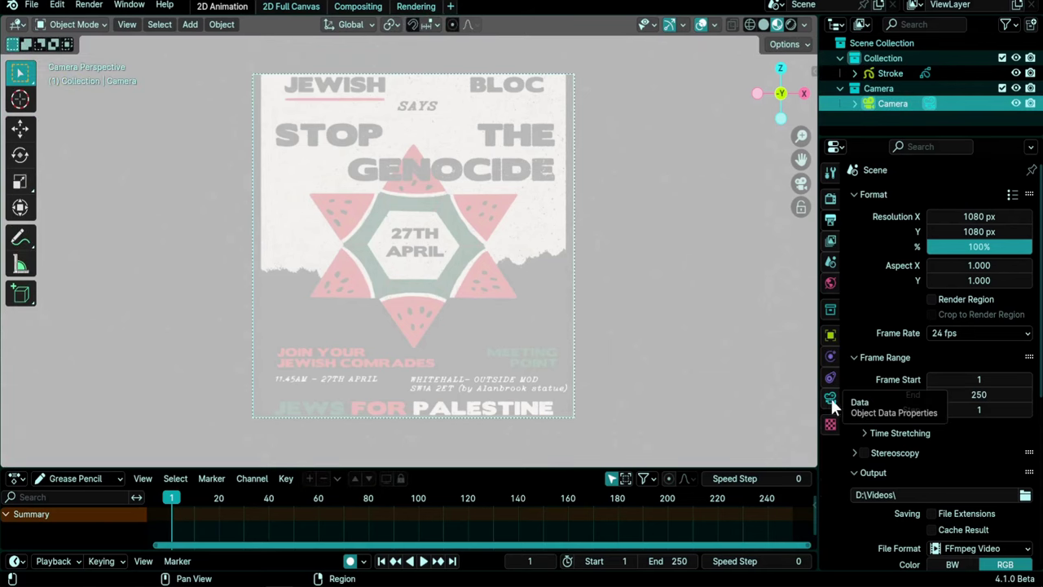
# Set the camera's background image to Crop framing, Front depth and an opacity of 1.000
pyautogui.click(829, 396)
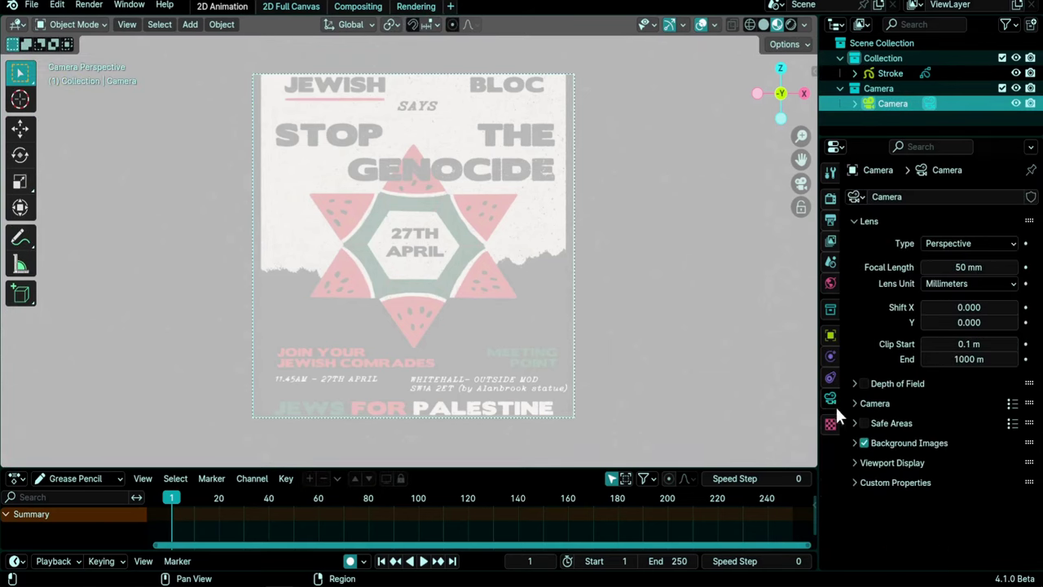
pyautogui.click(879, 445)
pyautogui.scroll(-6, 862, 349)
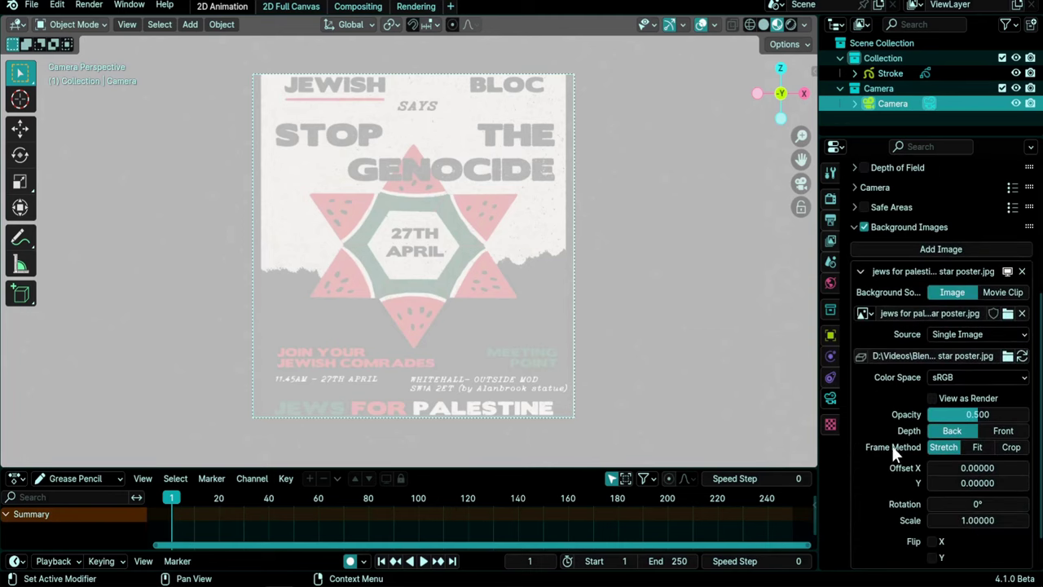
pyautogui.click(1009, 449)
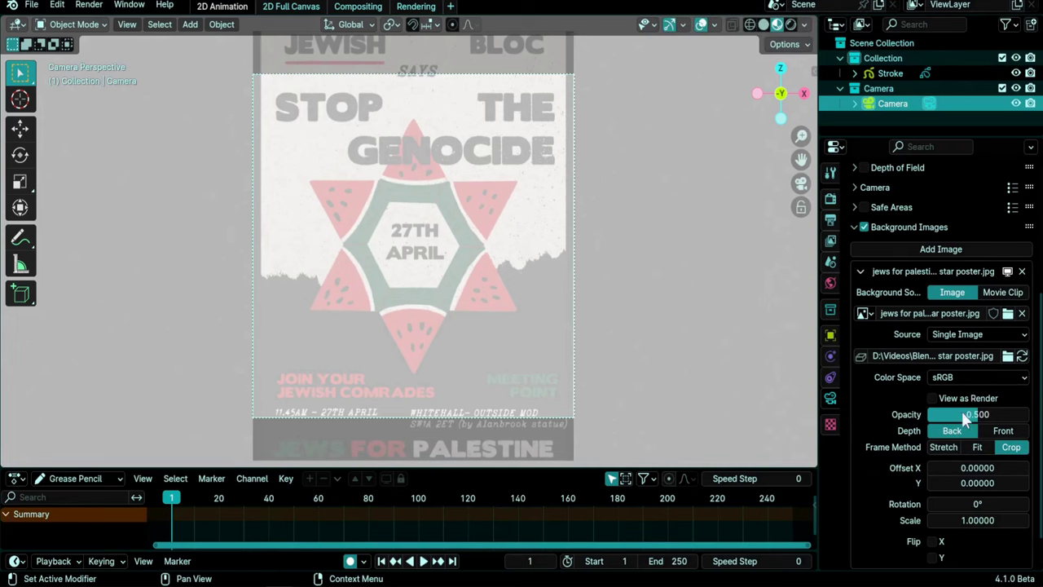
pyautogui.click(1003, 432)
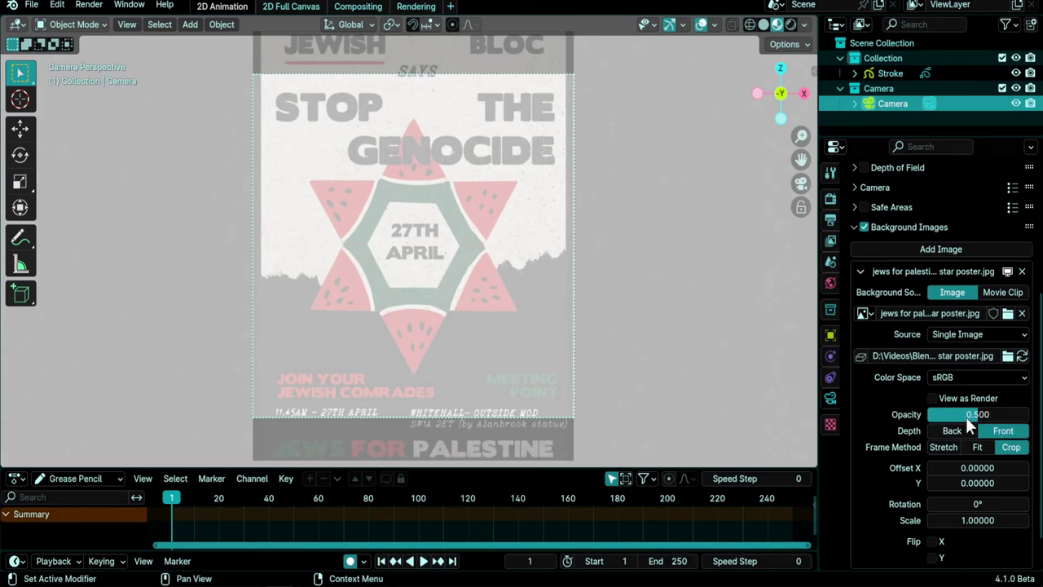
pyautogui.moveTo(971, 424); pyautogui.dragTo(1029, 424)
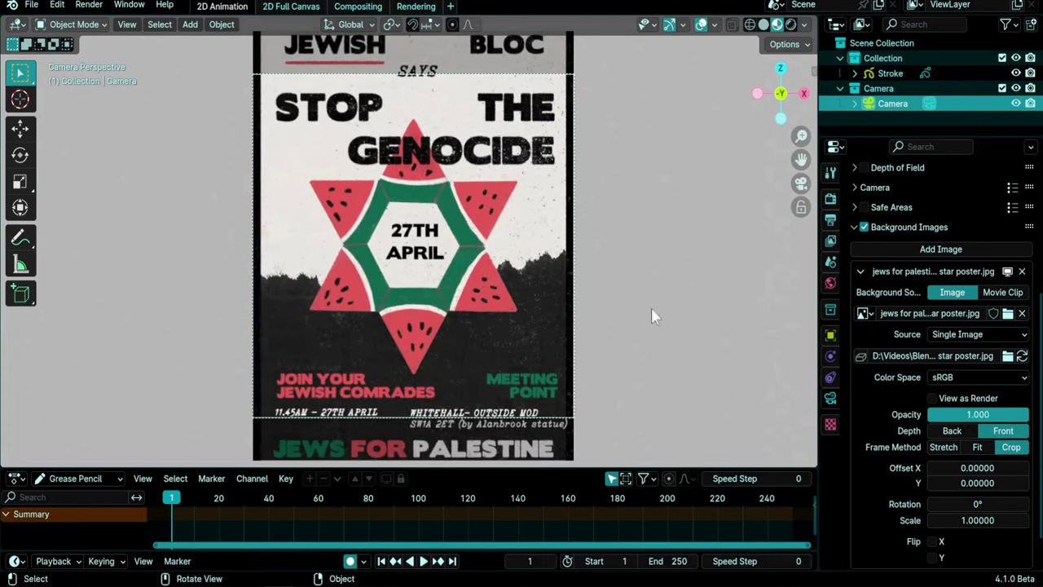
# Return to the Stroke object, switch the brush to color attribute and create a new palette named Watermelon
pyautogui.click(891, 73)
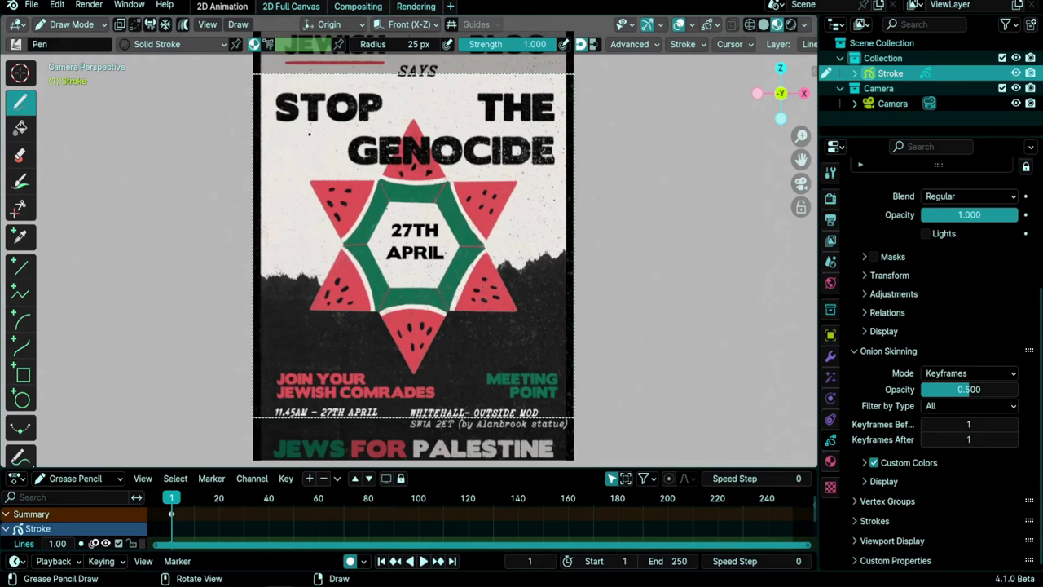
pyautogui.click(267, 45)
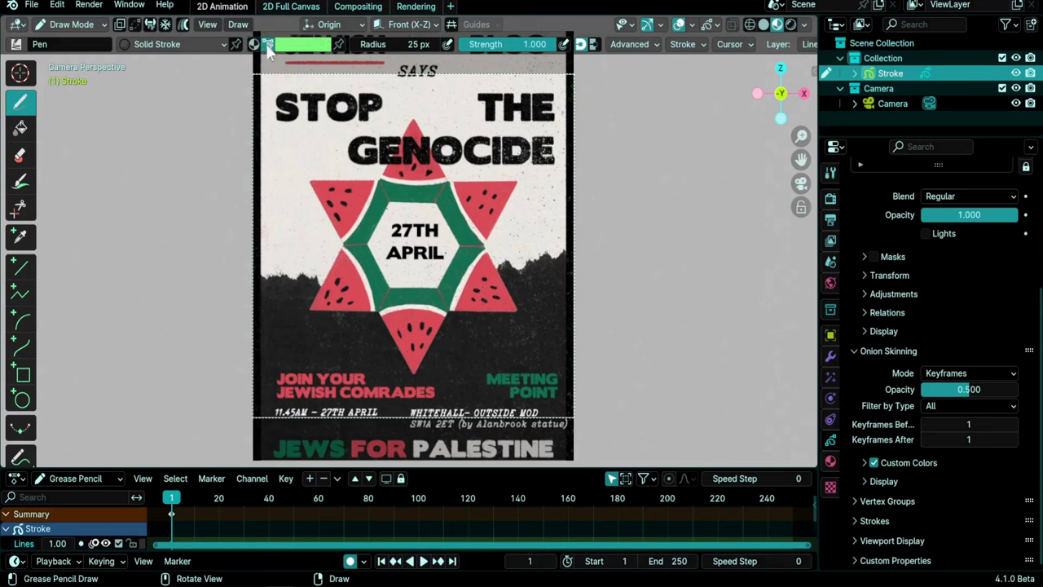
pyautogui.click(303, 45)
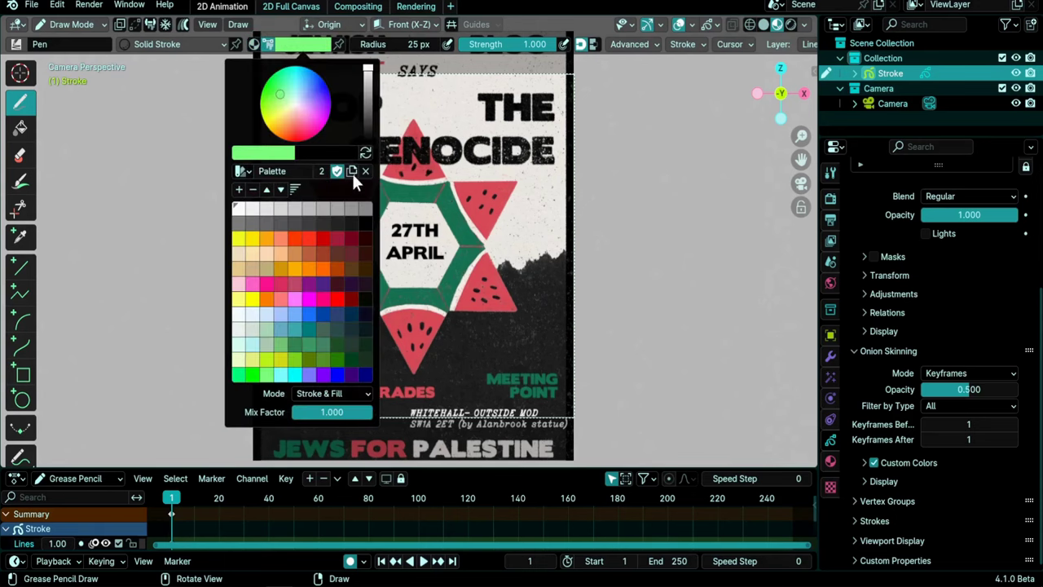
pyautogui.click(351, 171)
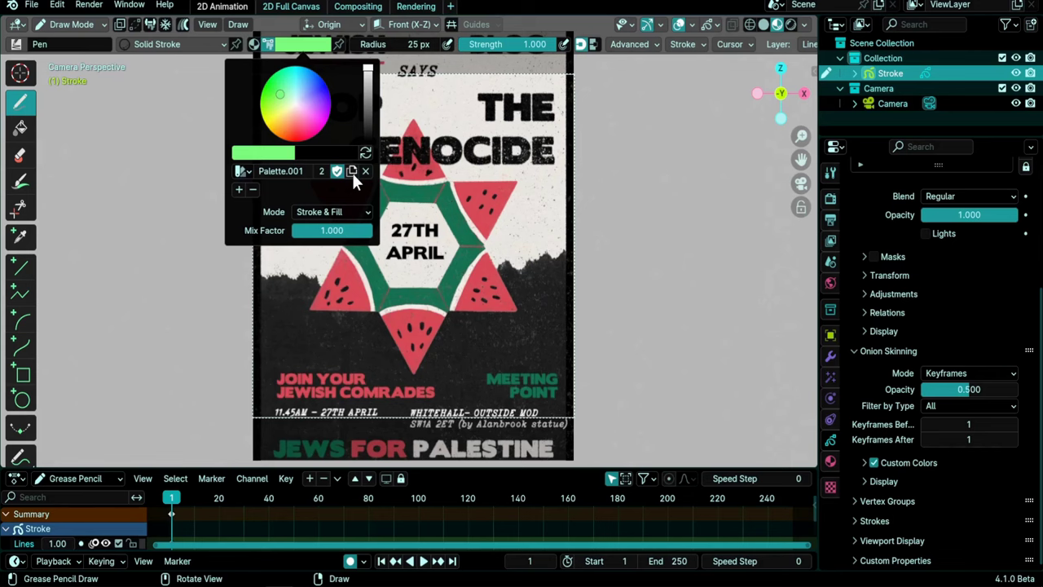
pyautogui.click(301, 171)
pyautogui.write('Watermelon')
pyautogui.press('Return')
# Set the brush color's saturation to 0 to make it white and add it to the Watermelon palette
pyautogui.click(291, 154)
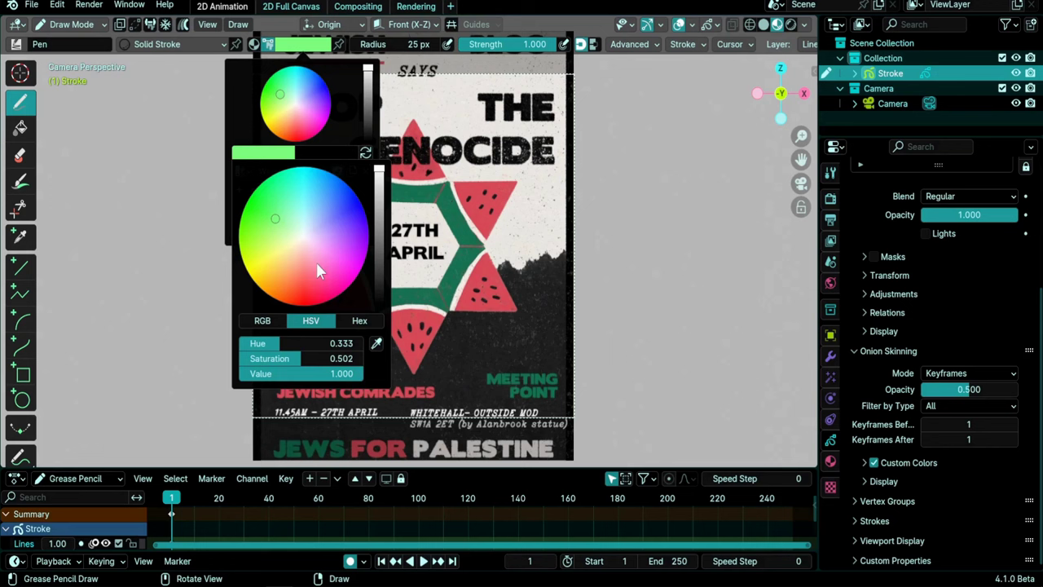
pyautogui.moveTo(293, 359); pyautogui.dragTo(228, 359)
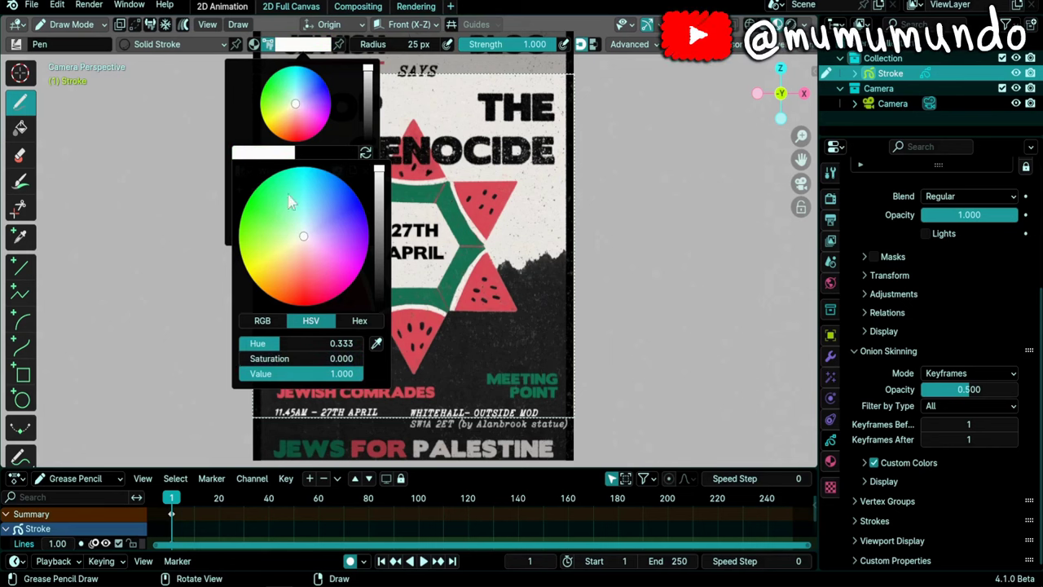
pyautogui.click(238, 190)
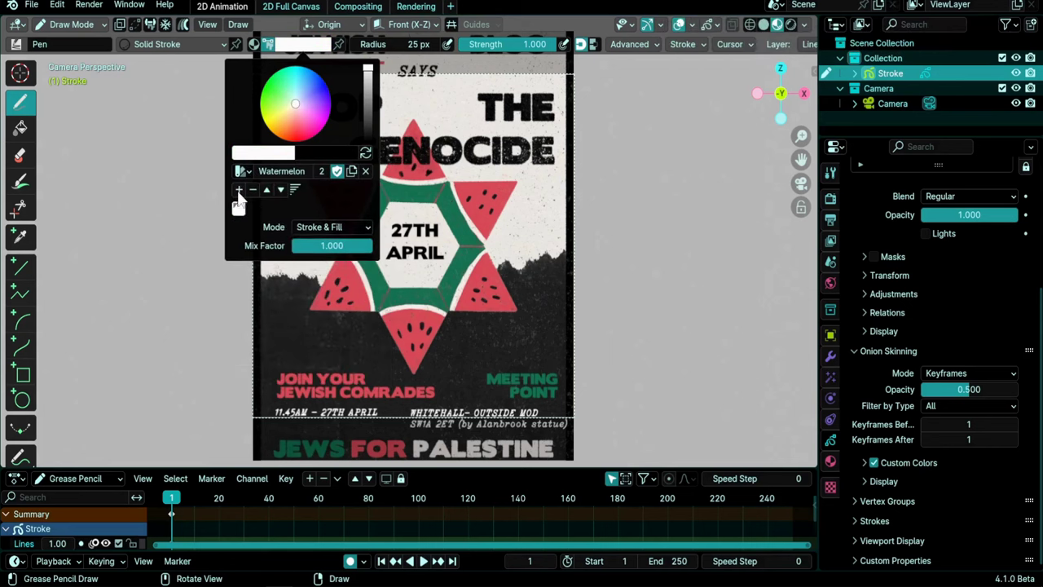
# Sample the poster's red, green and black into the palette using the Eyedropper in Palette mode, and return to the Draw tool
pyautogui.click(19, 236)
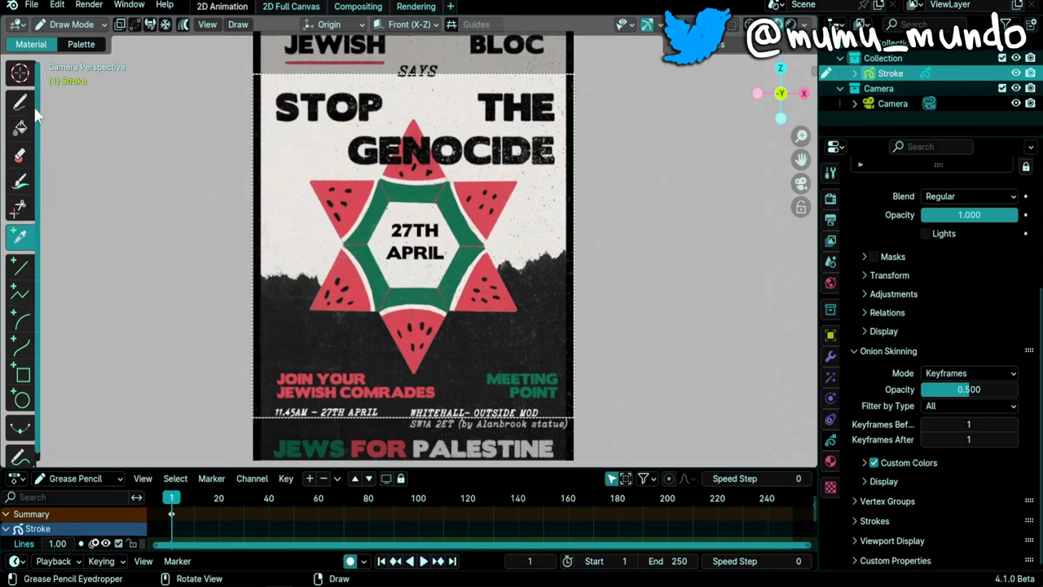
pyautogui.click(81, 45)
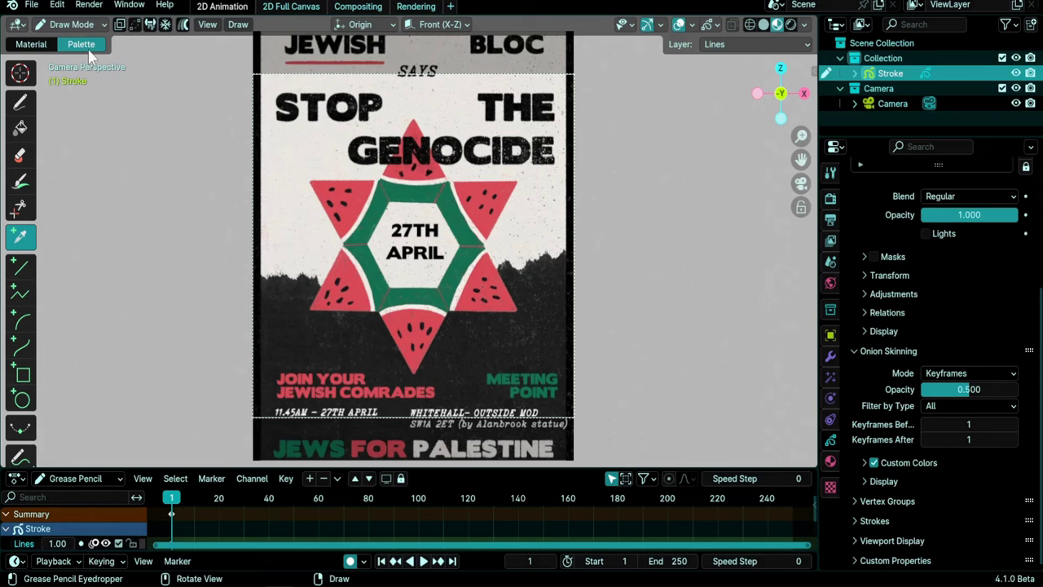
pyautogui.scroll(3, 369, 207)
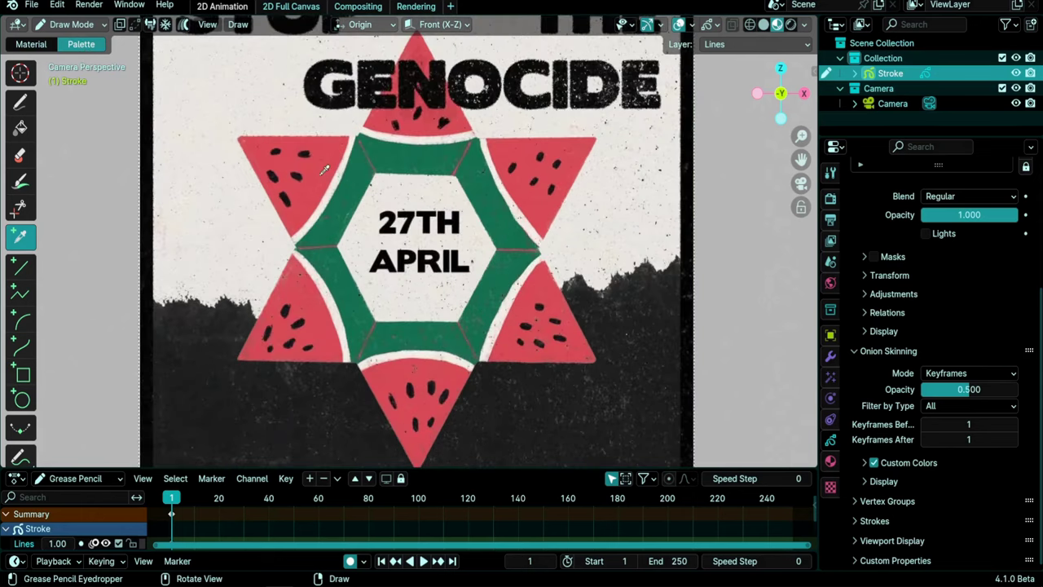
pyautogui.scroll(4, 336, 217)
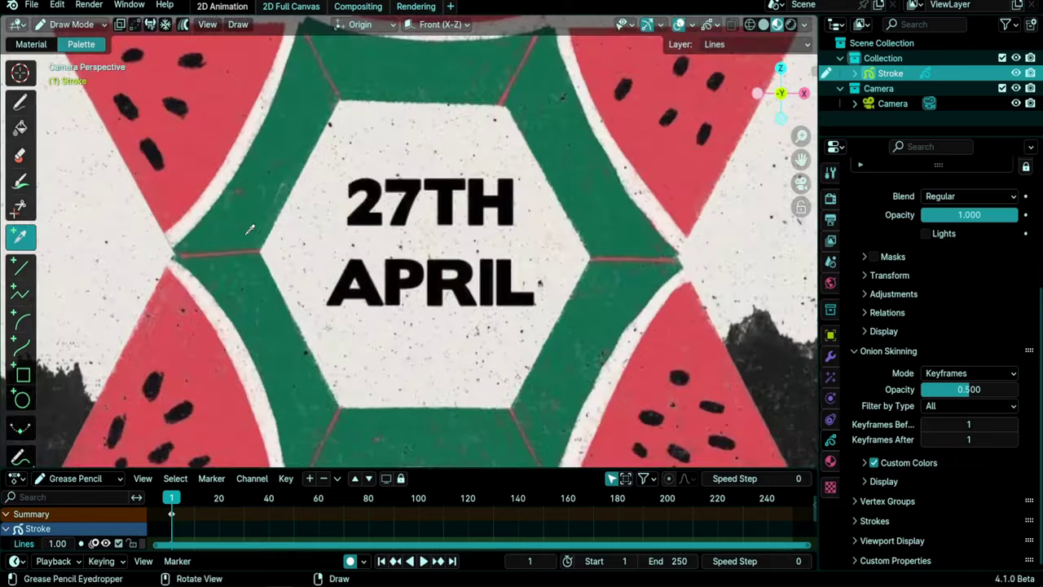
pyautogui.click(21, 101)
pyautogui.press('Home')
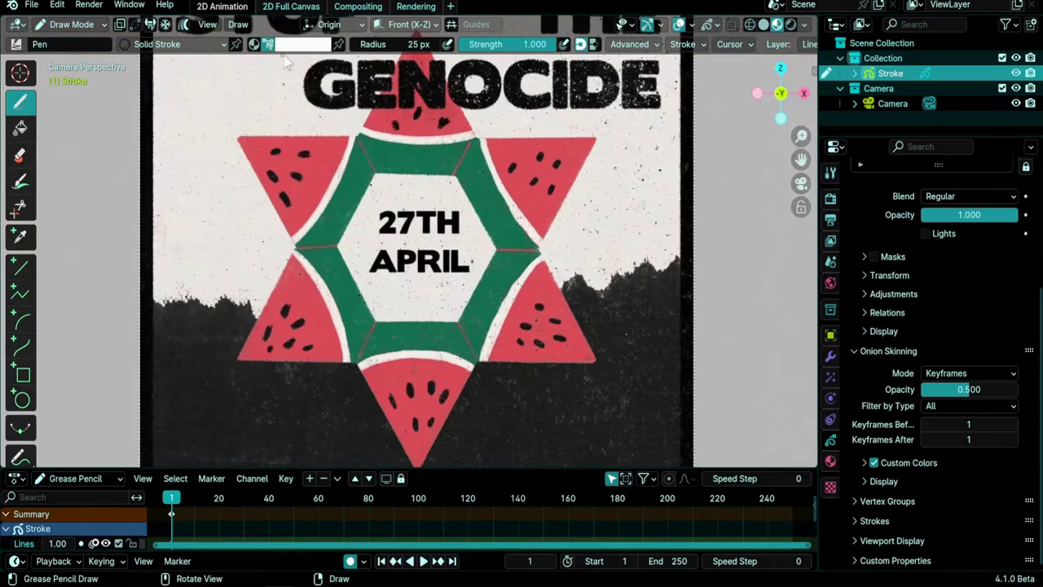
pyautogui.click(295, 45)
# Try to draw a white circle around the upper watermelon slice with the Circle tool
pyautogui.keyDown('shift'); pyautogui.moveTo(432, 191); pyautogui.dragTo(417, 313, button='middle'); pyautogui.keyUp('shift')
pyautogui.scroll(3, 417, 313)
pyautogui.keyDown('shift'); pyautogui.moveTo(509, 333); pyautogui.dragTo(528, 349, button='middle'); pyautogui.keyUp('shift')
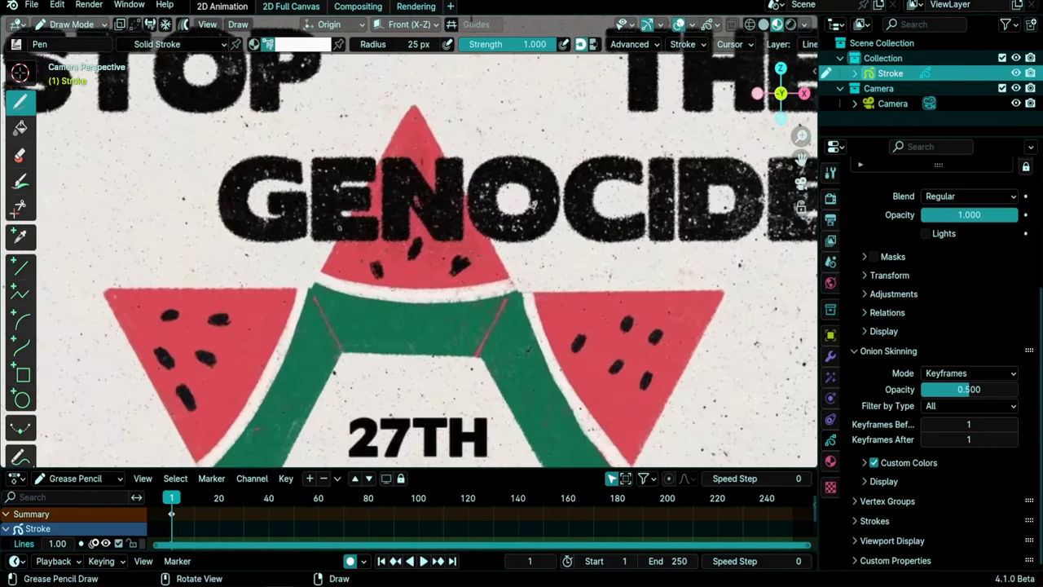
pyautogui.click(22, 400)
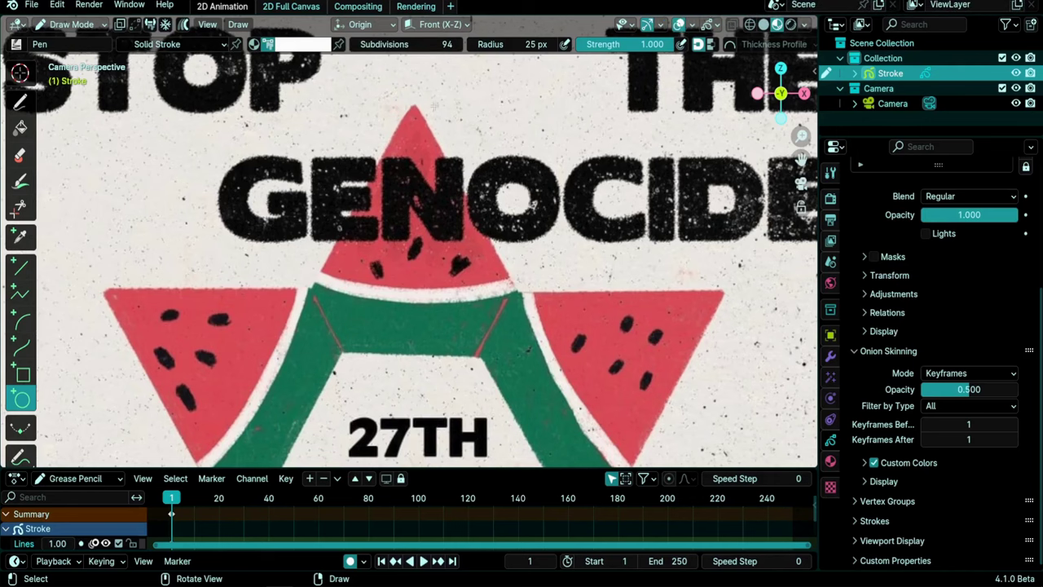
pyautogui.scroll(-3, 416, 68)
pyautogui.moveTo(303, 143); pyautogui.dragTo(513, 352)
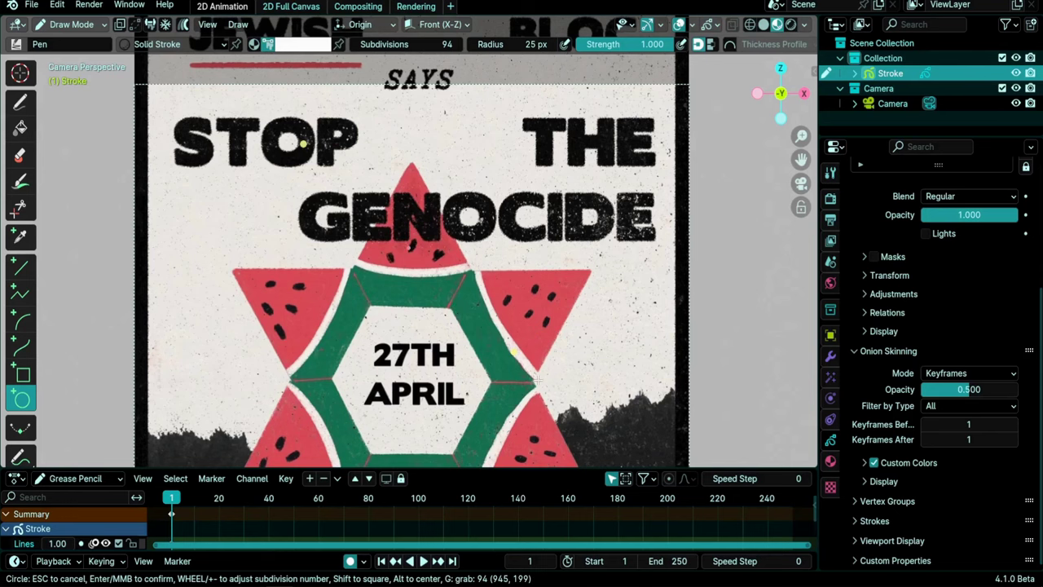
pyautogui.press('Return')
# Set the camera's background image to Back depth and an opacity of 0.5
pyautogui.click(898, 103)
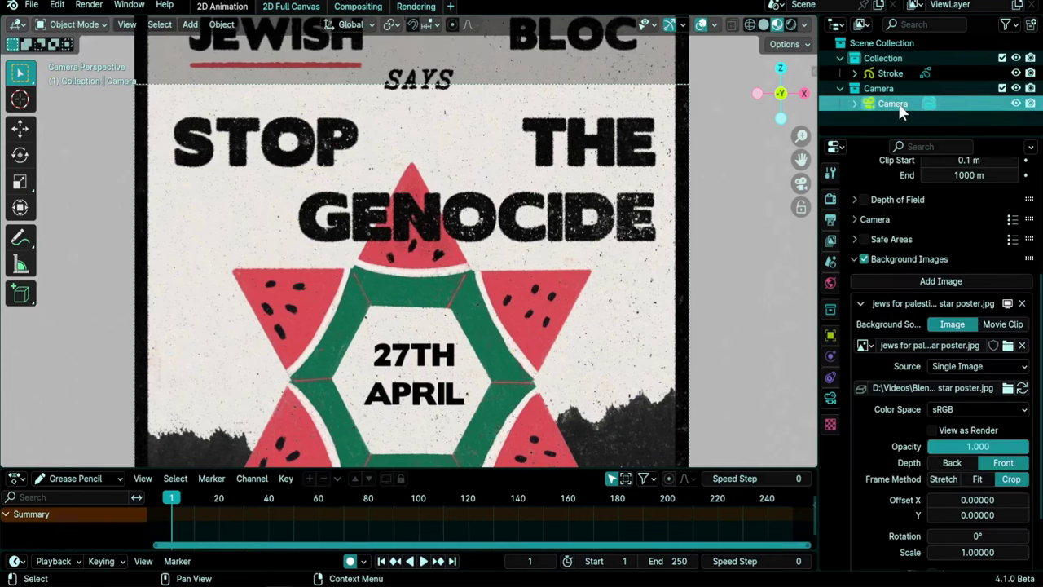
pyautogui.scroll(-3, 887, 403)
pyautogui.click(953, 386)
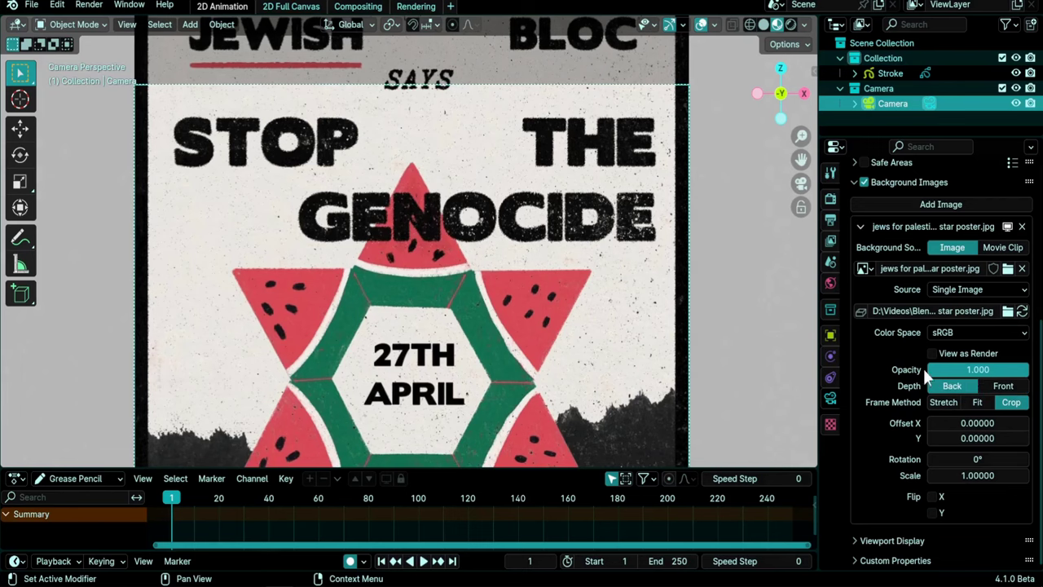
pyautogui.click(974, 372)
pyautogui.press('BackSpace')
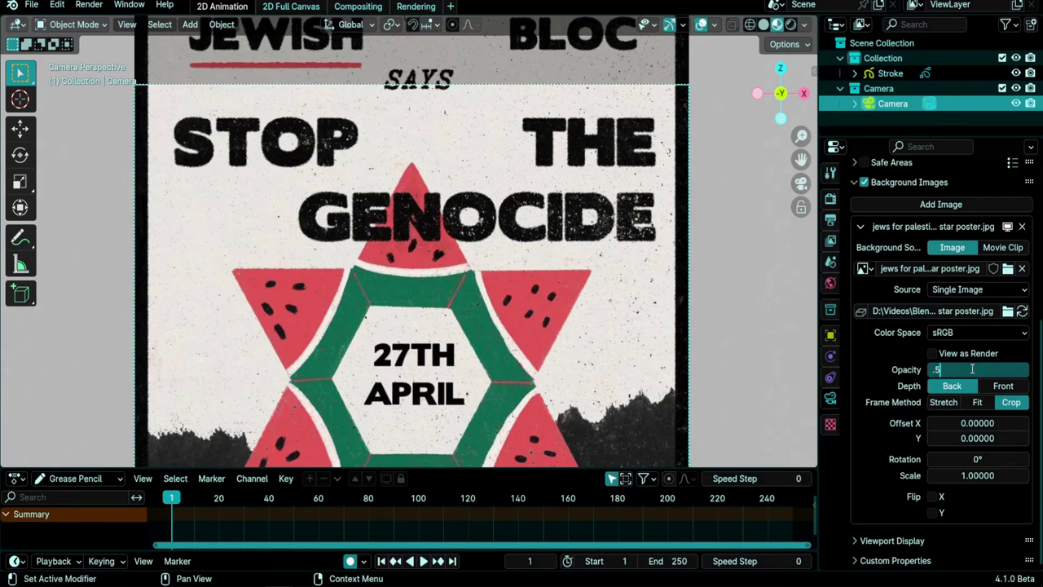
pyautogui.write('.5')
pyautogui.press('Return')
# Draw a black triangle over the upper watermelon slice on the Stroke object using the Circle tool with 1 subdivision, and enter Edit Mode
pyautogui.click(891, 73)
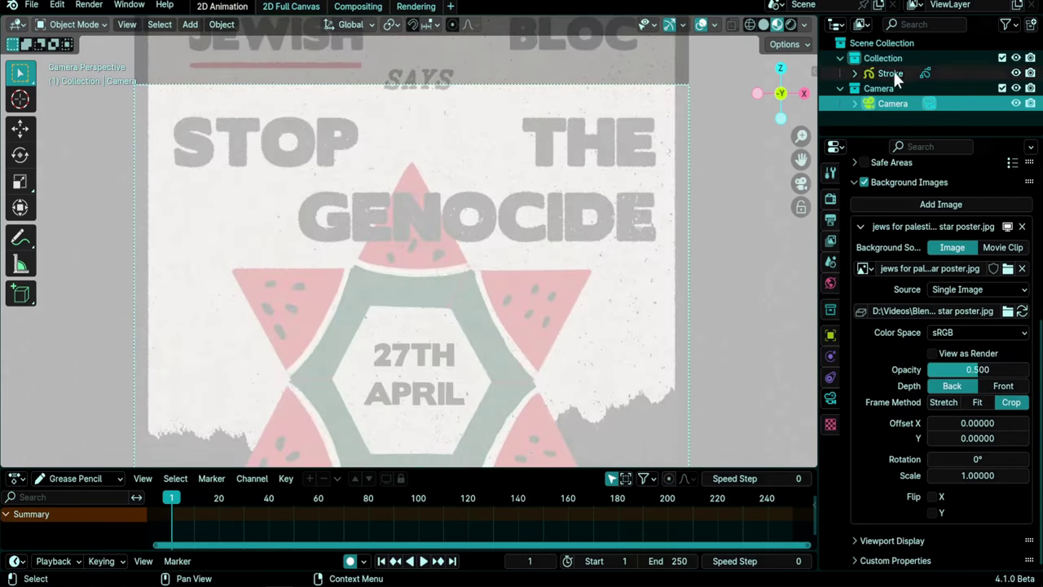
pyautogui.hotkey('ctrl', 'Tab')
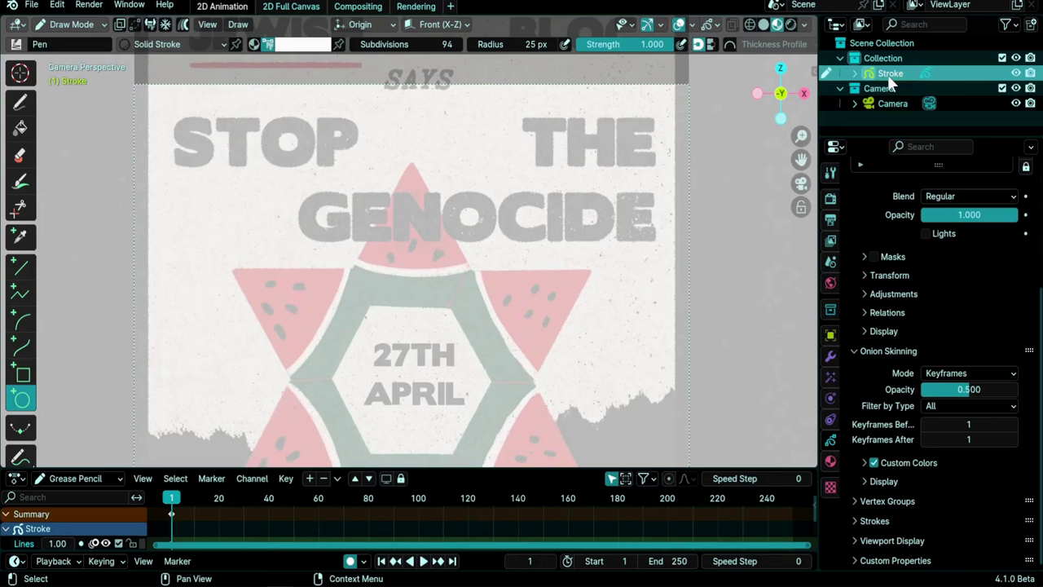
pyautogui.click(301, 44)
pyautogui.click(281, 209)
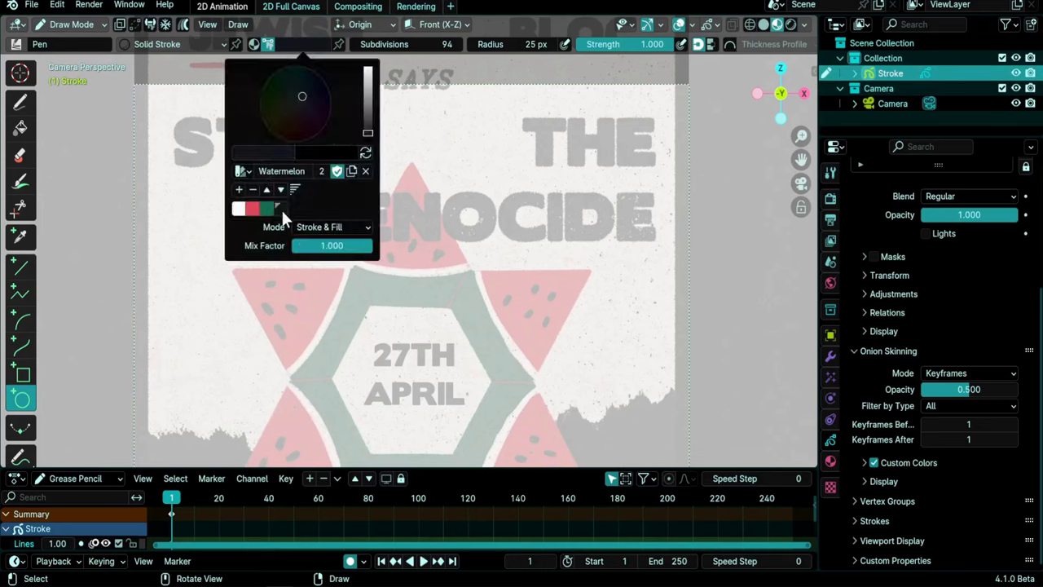
pyautogui.moveTo(310, 141)
pyautogui.mouseDown()
pyautogui.moveTo(415, 257)
pyautogui.moveTo(447, 281)
pyautogui.moveTo(455, 268)
pyautogui.moveTo(517, 363)
pyautogui.mouseUp()
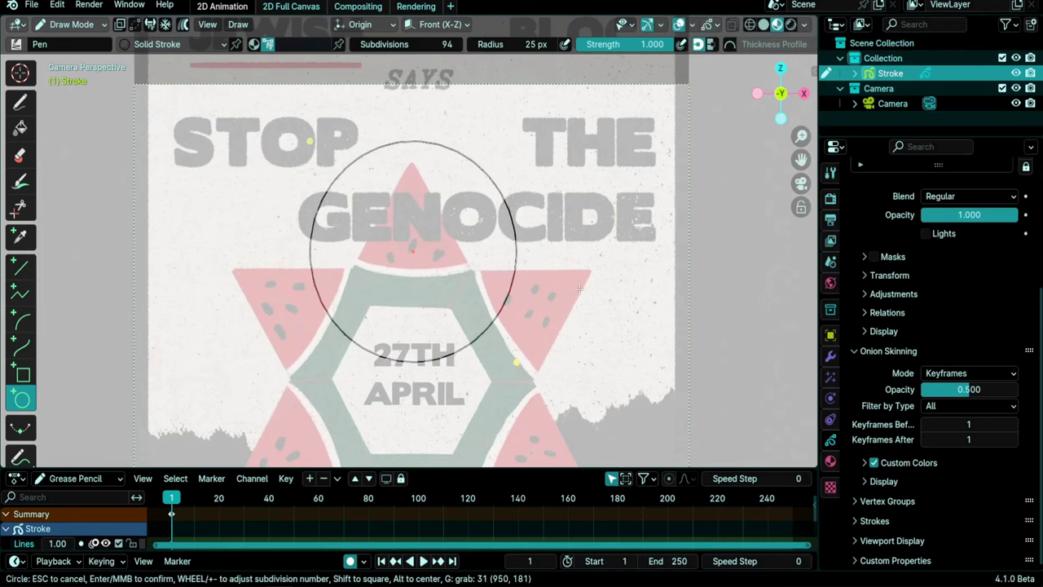
pyautogui.scroll(-20, 578, 289)
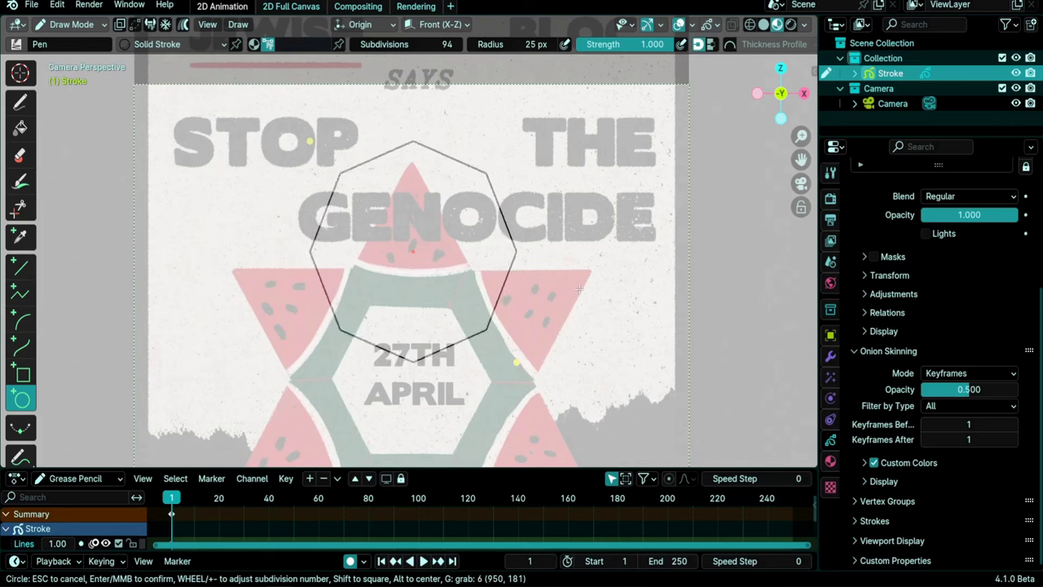
pyautogui.scroll(-5, 578, 289)
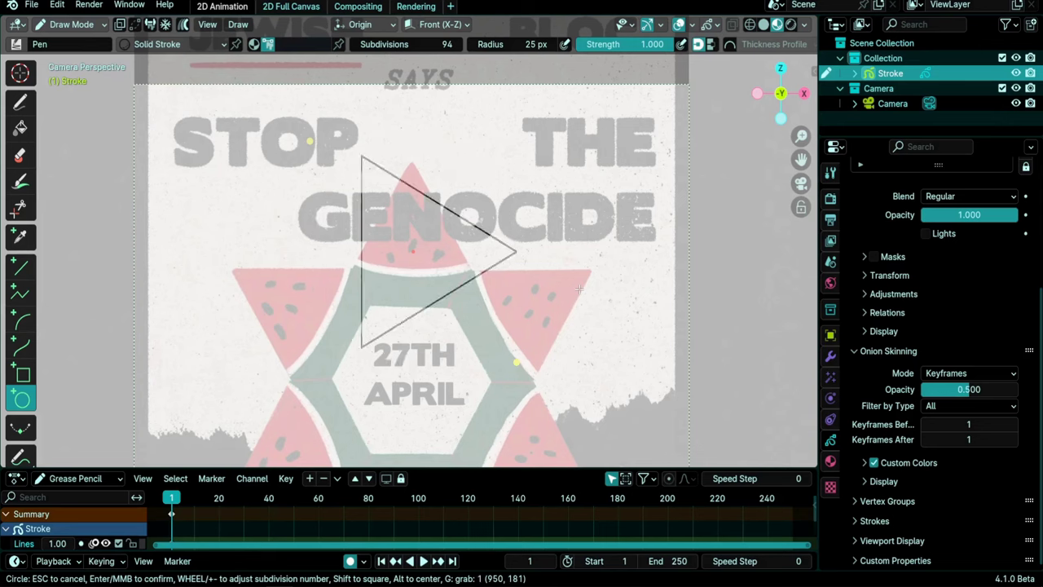
pyautogui.press('Return')
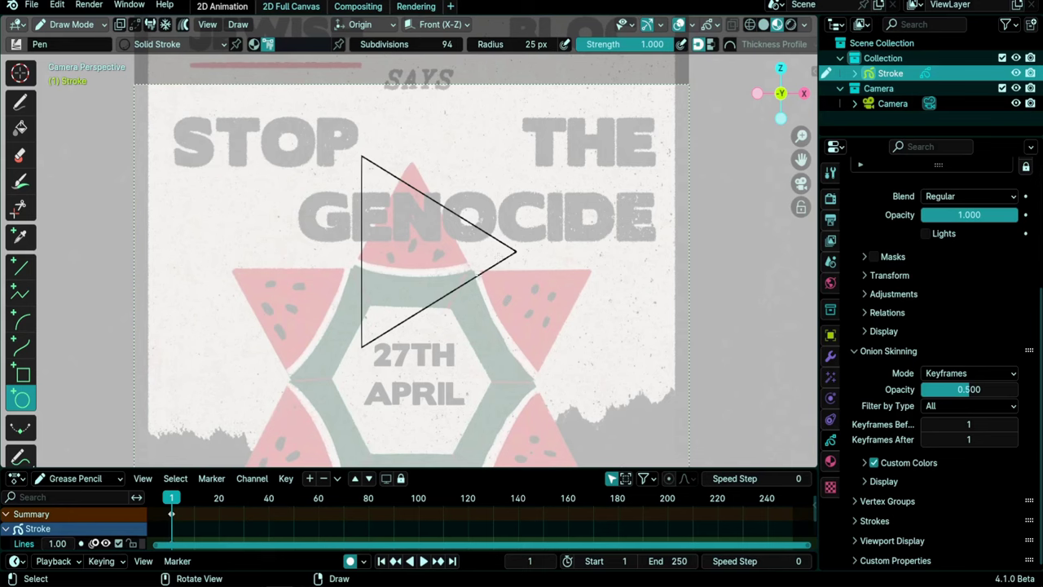
pyautogui.press('Tab')
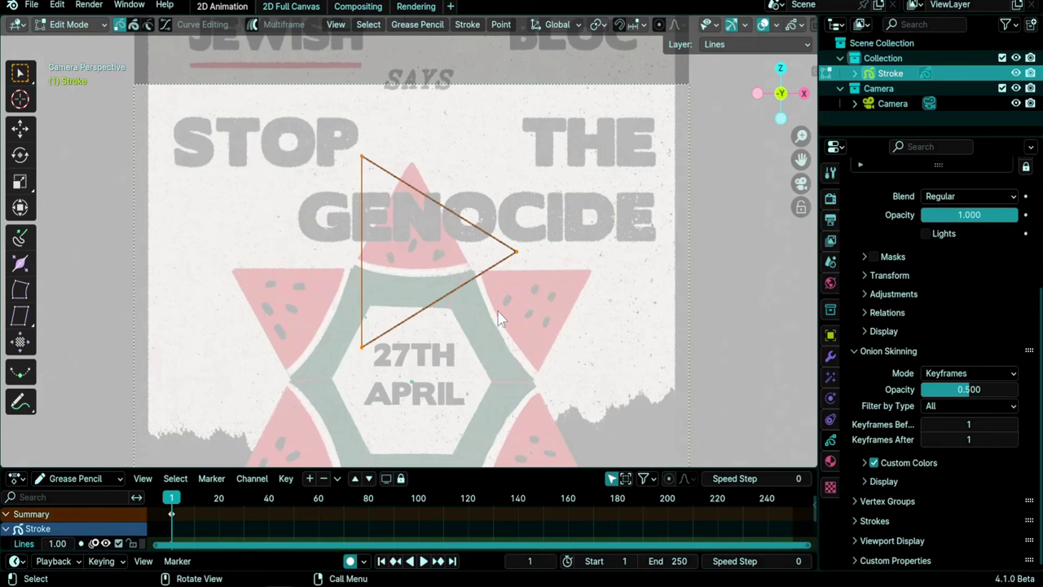
pyautogui.press('r')
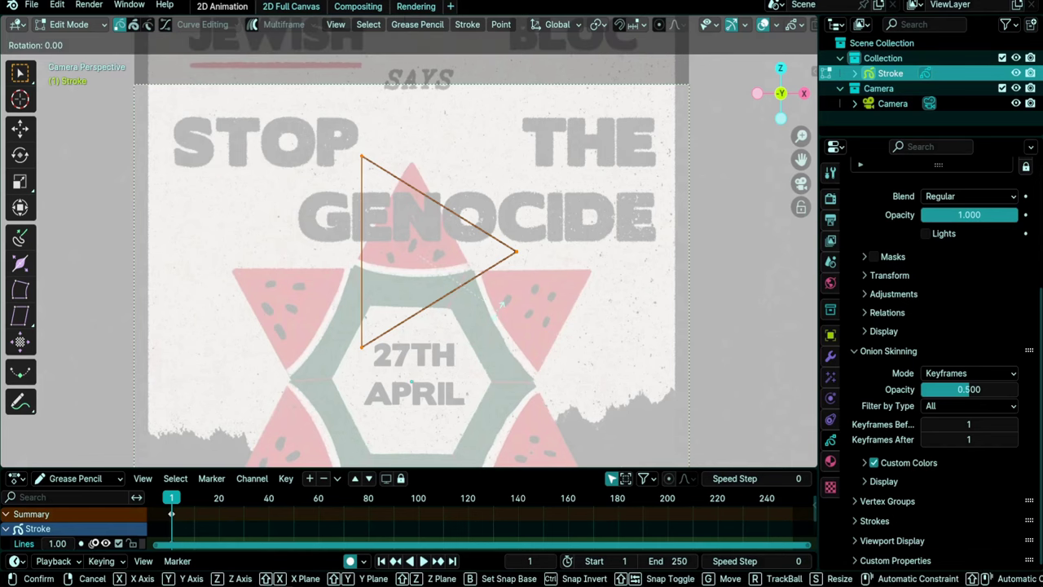
pyautogui.press('y')
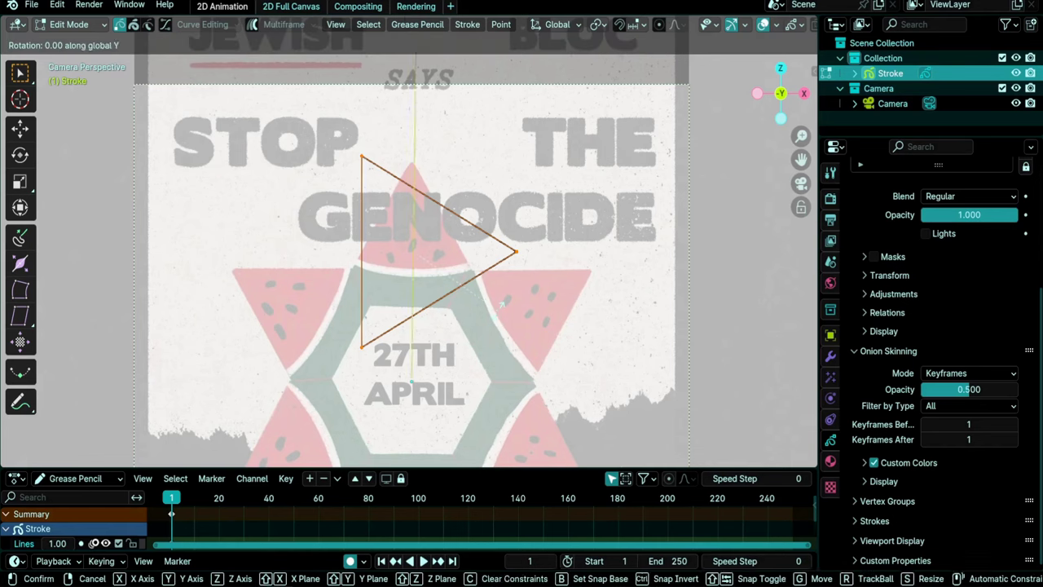
pyautogui.press('Escape')
# Rotate the black triangle 30 degrees about the global Y axis so it points upward, and return to the camera view
pyautogui.moveTo(501, 302)
pyautogui.mouseDown(button='middle')
pyautogui.moveTo(519, 305)
pyautogui.moveTo(407, 338)
pyautogui.mouseUp(button='middle')
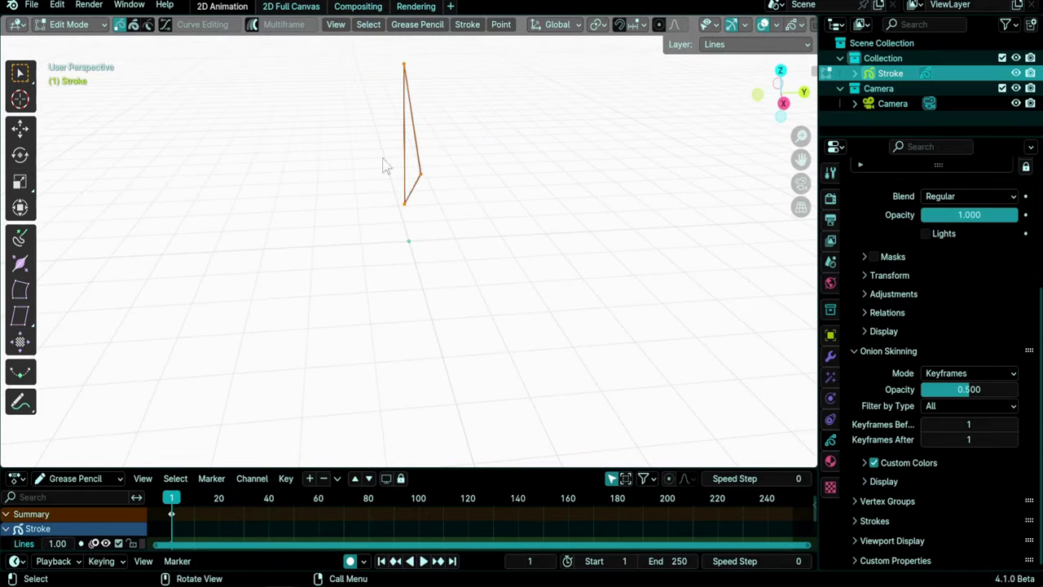
pyautogui.moveTo(501, 199); pyautogui.dragTo(600, 274, button='middle')
pyautogui.press('r')
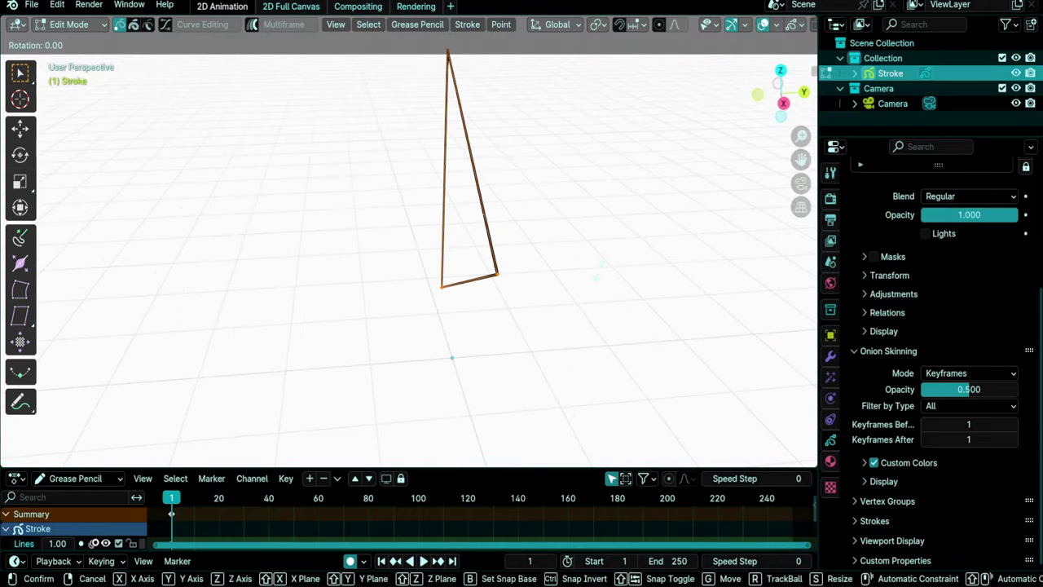
pyautogui.press('y')
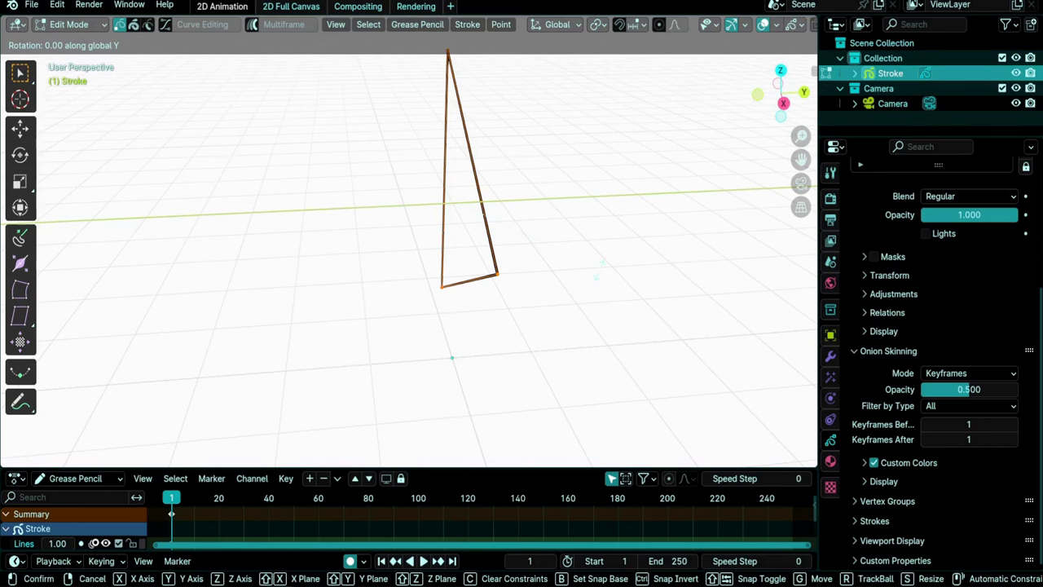
pyautogui.write('30')
pyautogui.press('Return')
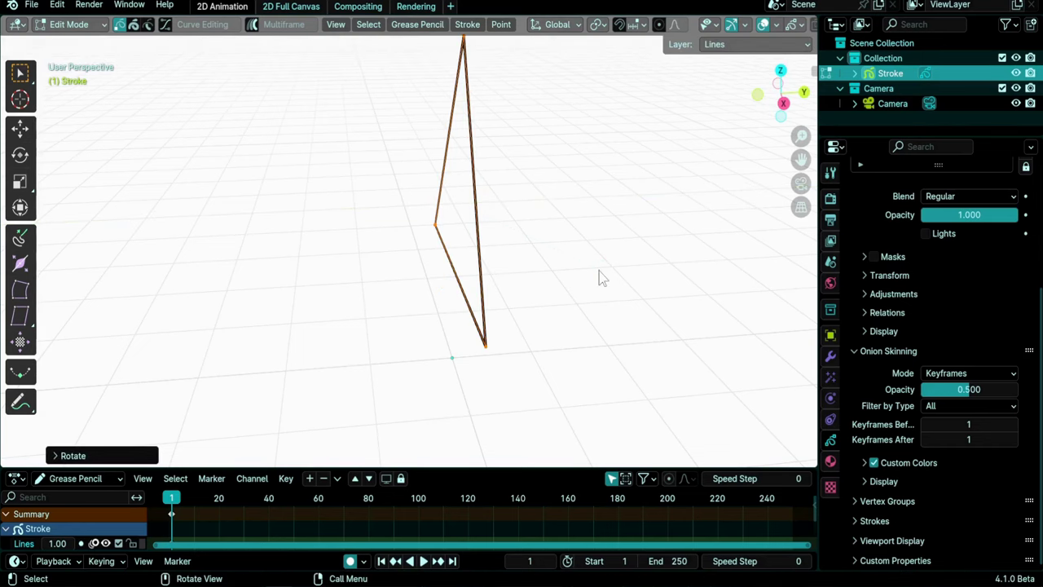
pyautogui.press('KP_0')
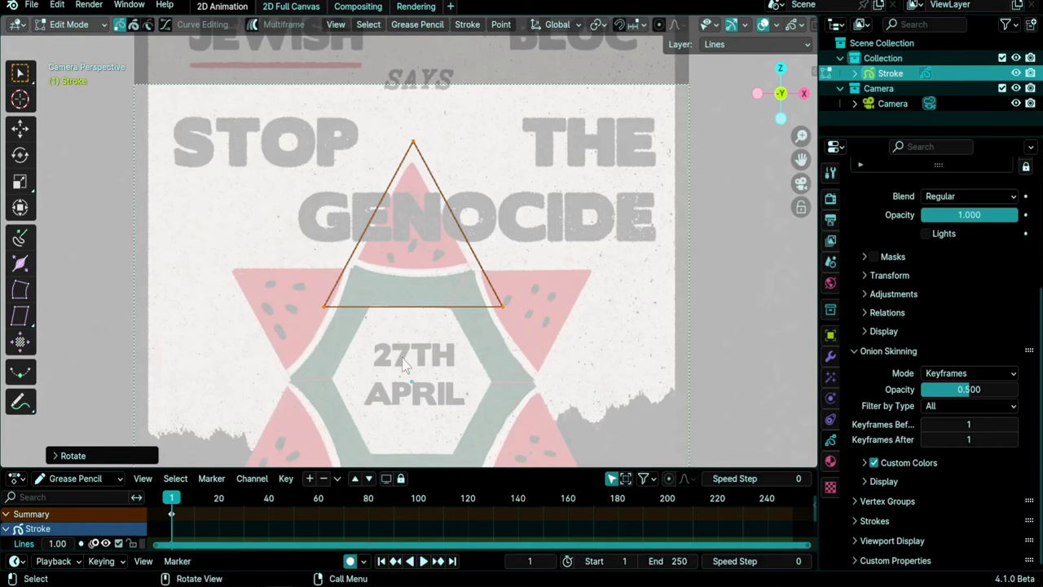
# Move the triangle and scale it down slightly so its sides line up with the edges of the upper watermelon slice
pyautogui.press('g')
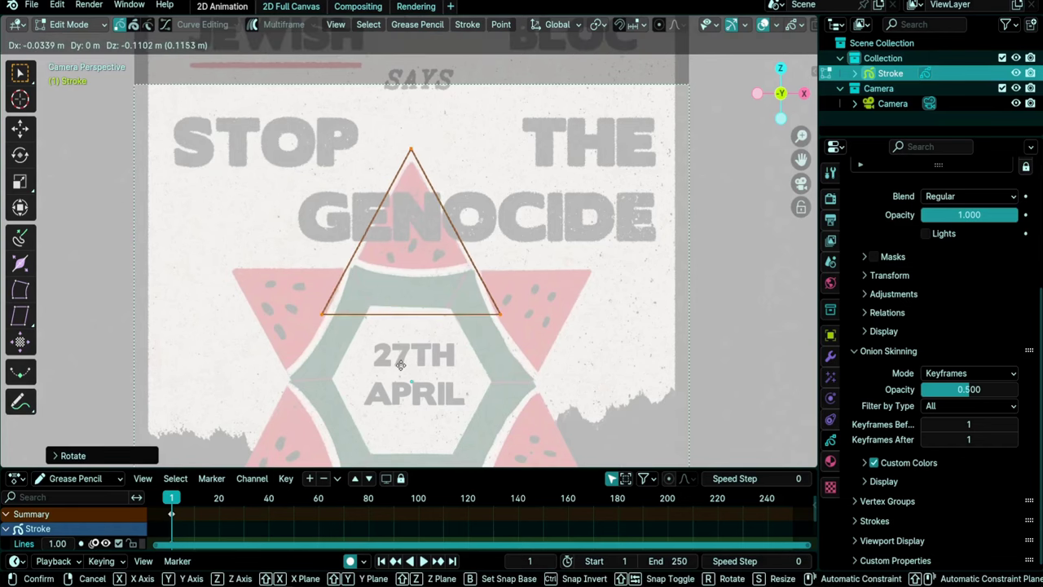
pyautogui.click(402, 371)
pyautogui.scroll(5, 406, 368)
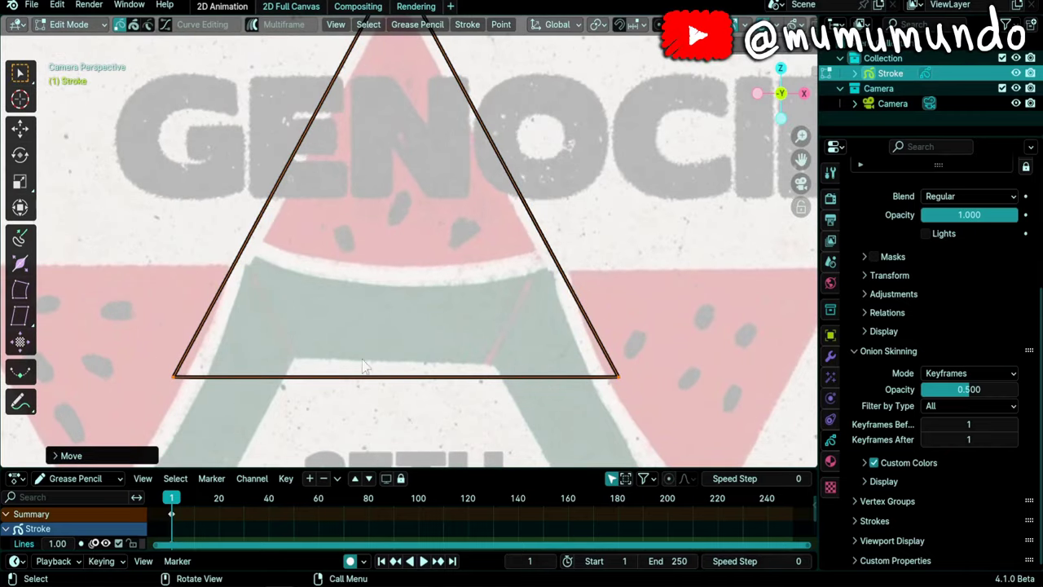
pyautogui.scroll(-3, 433, 334)
pyautogui.keyDown('shift'); pyautogui.moveTo(442, 282); pyautogui.dragTo(442, 307, button='middle'); pyautogui.keyUp('shift')
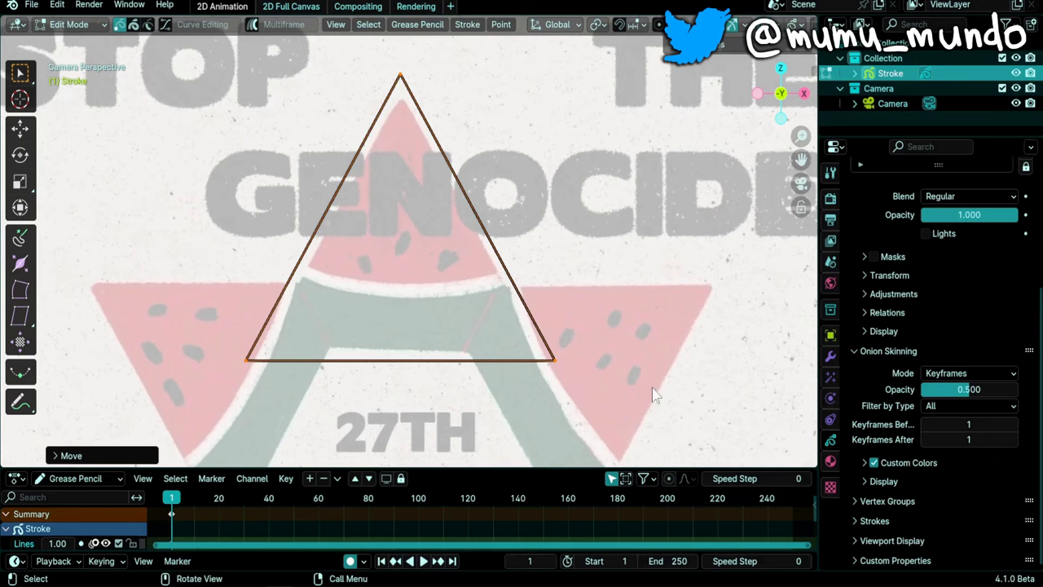
pyautogui.press('s')
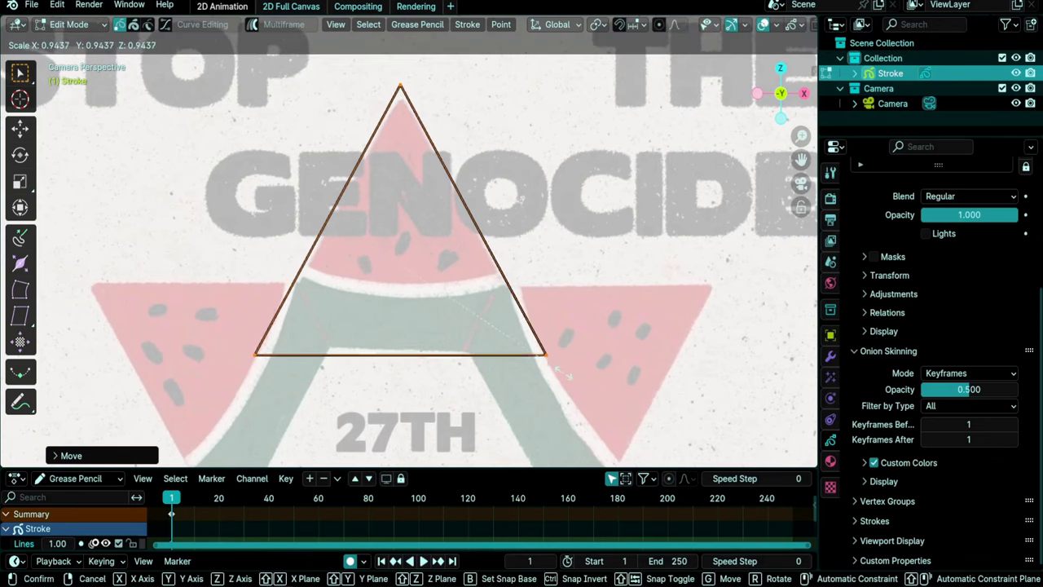
pyautogui.click(464, 322)
pyautogui.press('g')
pyautogui.click(462, 324)
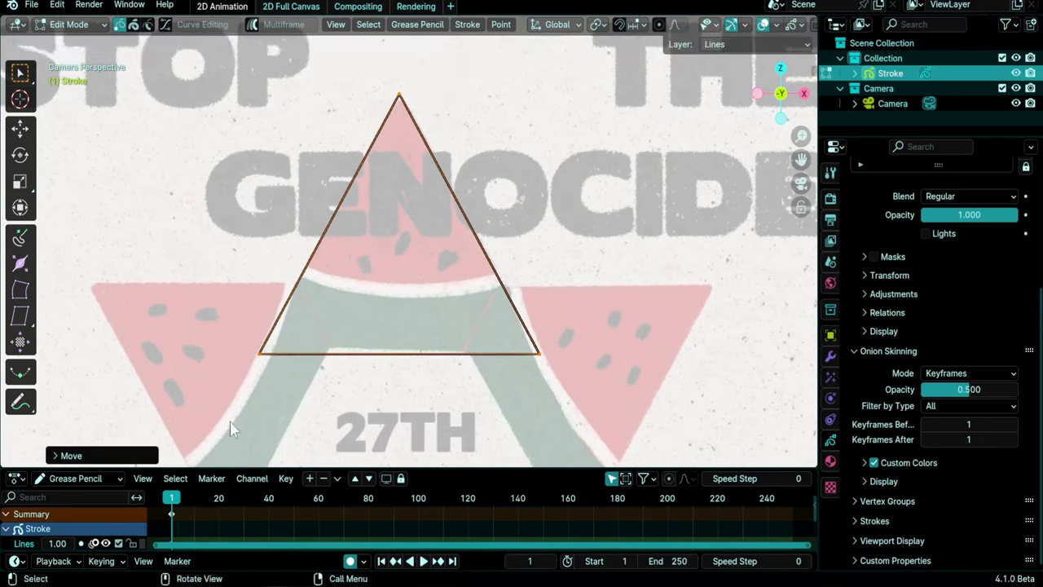
# Adjust the triangle's lower-left and apex points to follow the slice's edges, and return to Draw Mode with the Arc tool
pyautogui.click(261, 364)
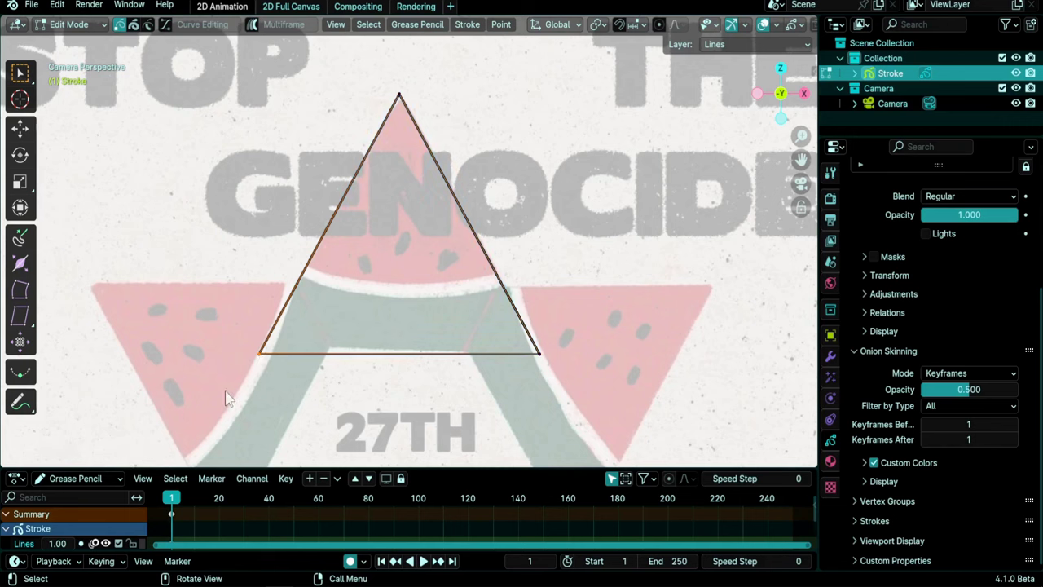
pyautogui.press('g')
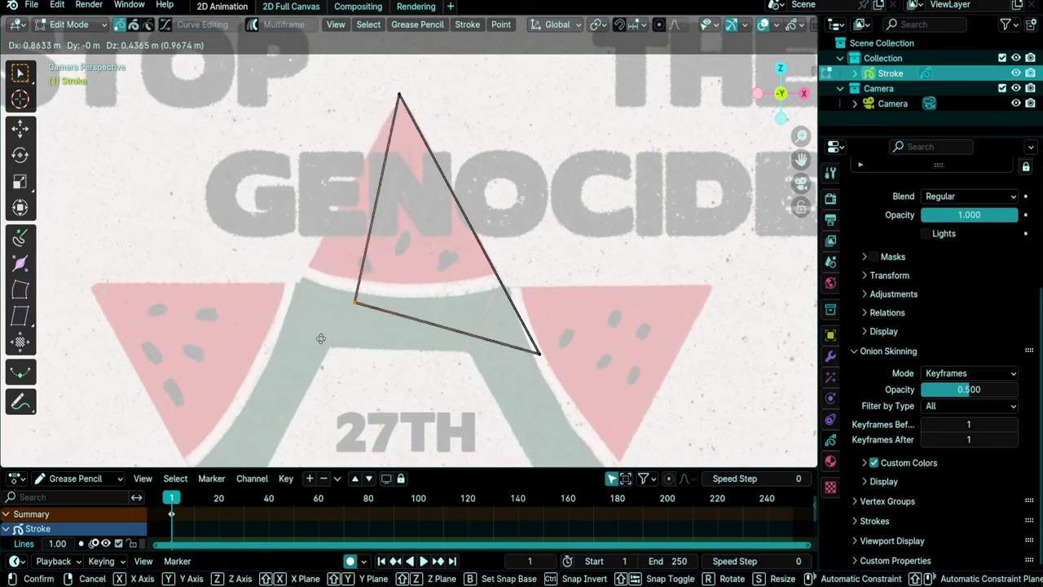
pyautogui.click(233, 382)
pyautogui.click(400, 95)
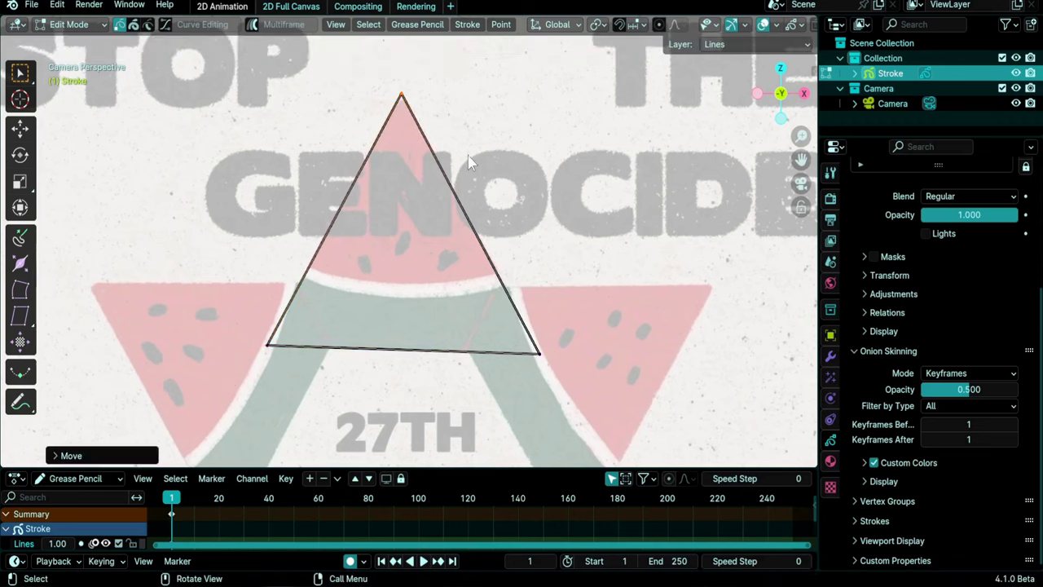
pyautogui.press('Tab')
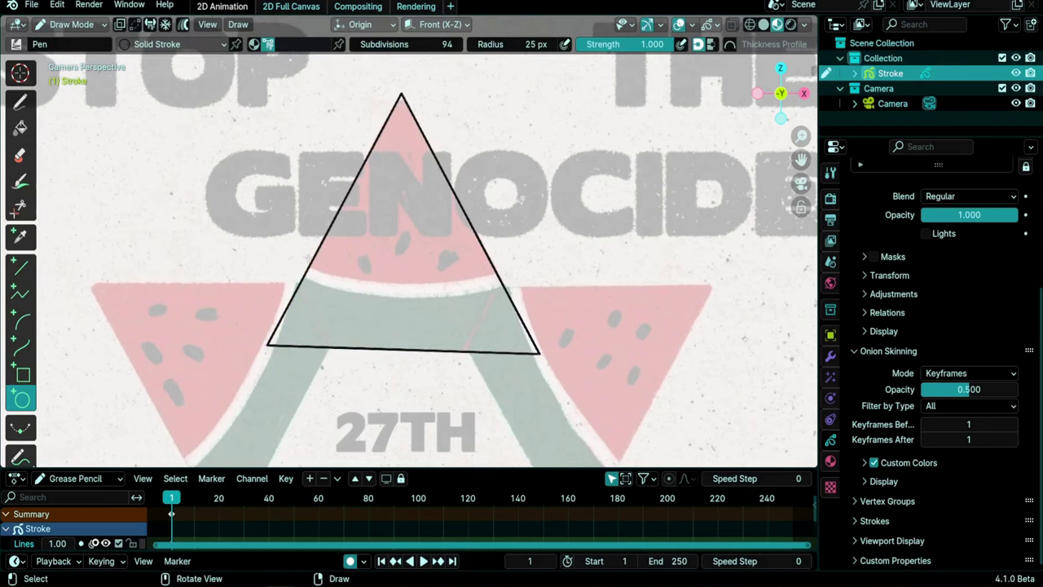
pyautogui.click(23, 323)
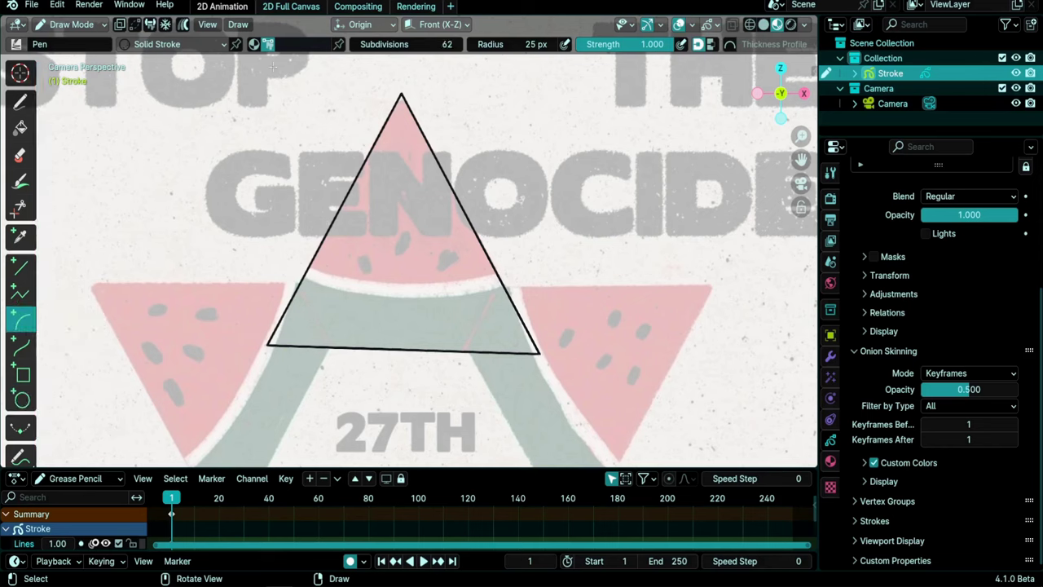
# Try to draw a white arc along the upper slice's rind, from one side of the triangle to the other
pyautogui.click(300, 48)
pyautogui.click(301, 77)
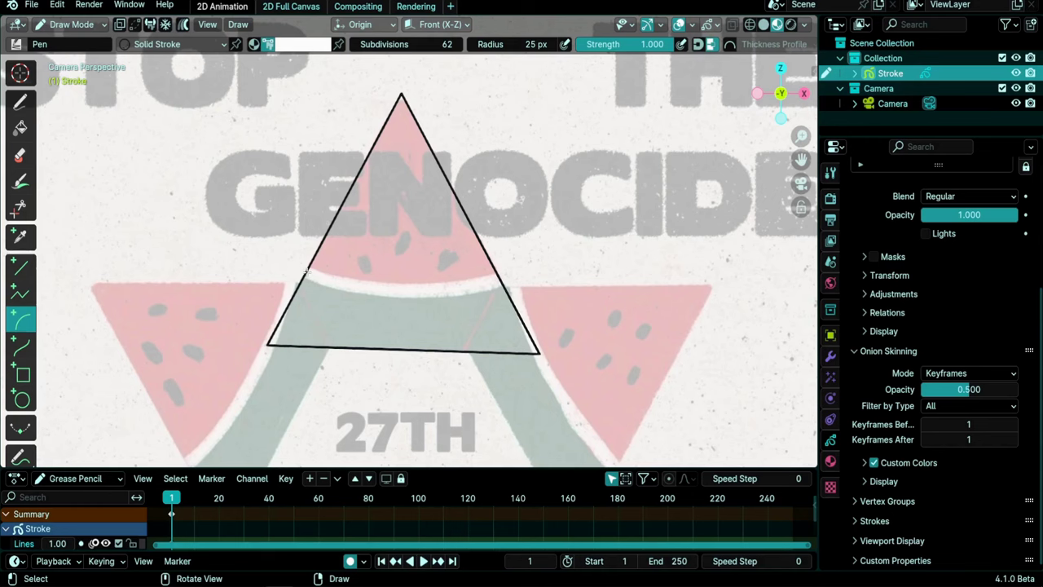
pyautogui.moveTo(305, 271)
pyautogui.mouseDown()
pyautogui.moveTo(342, 261)
pyautogui.moveTo(500, 279)
pyautogui.mouseUp()
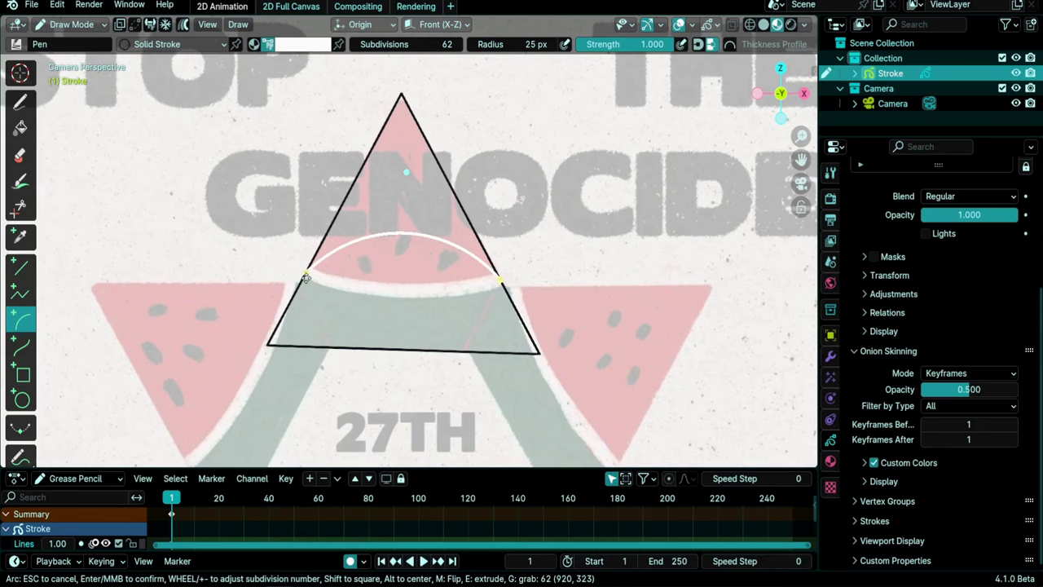
pyautogui.moveTo(404, 175); pyautogui.dragTo(396, 314)
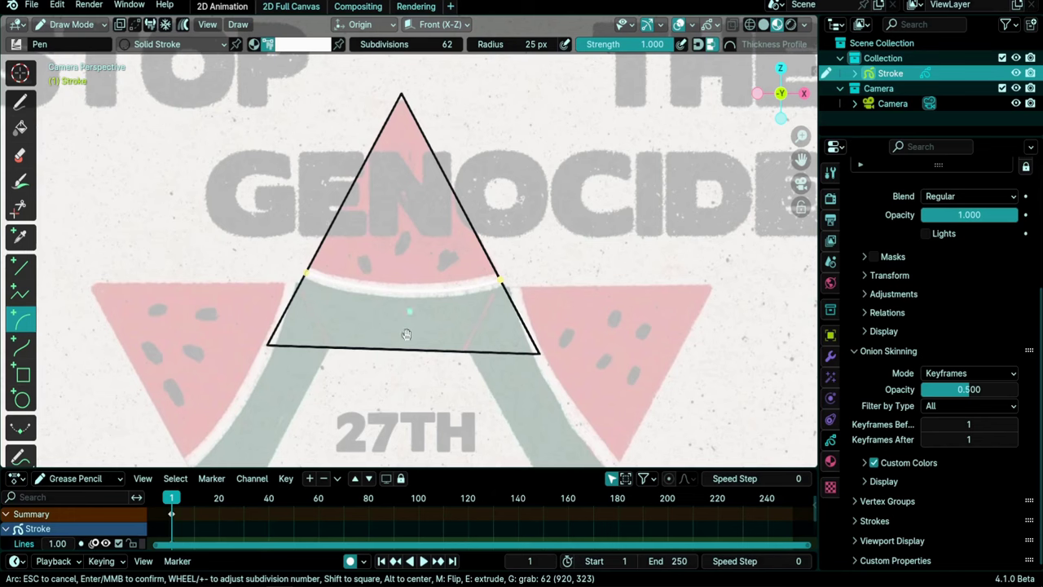
pyautogui.press('Return')
# Draw a downward-curving black arc along the upper slice's white rind between the triangle's sides, with a 116 px radius
pyautogui.click(322, 46)
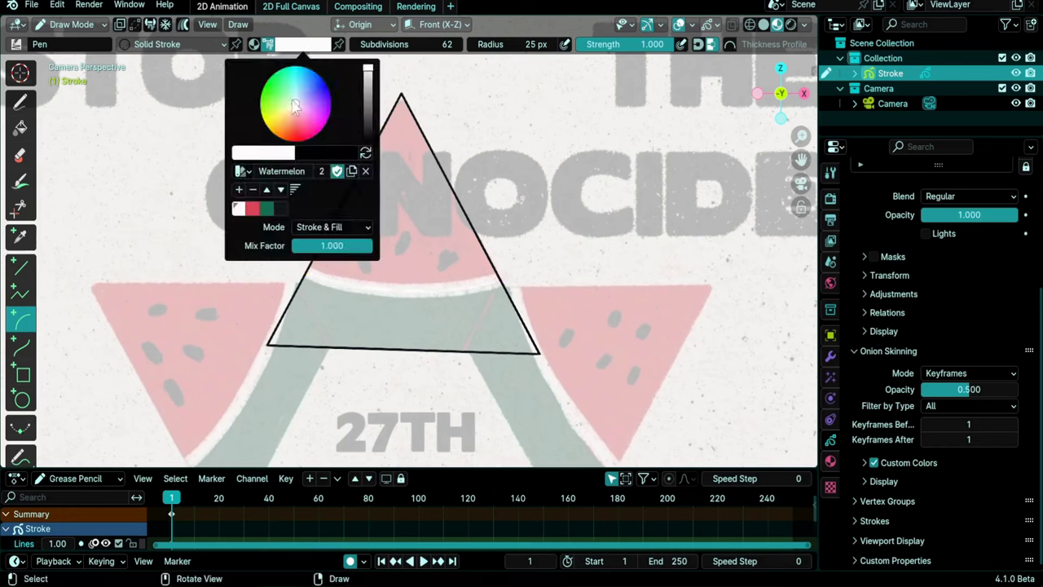
pyautogui.click(276, 209)
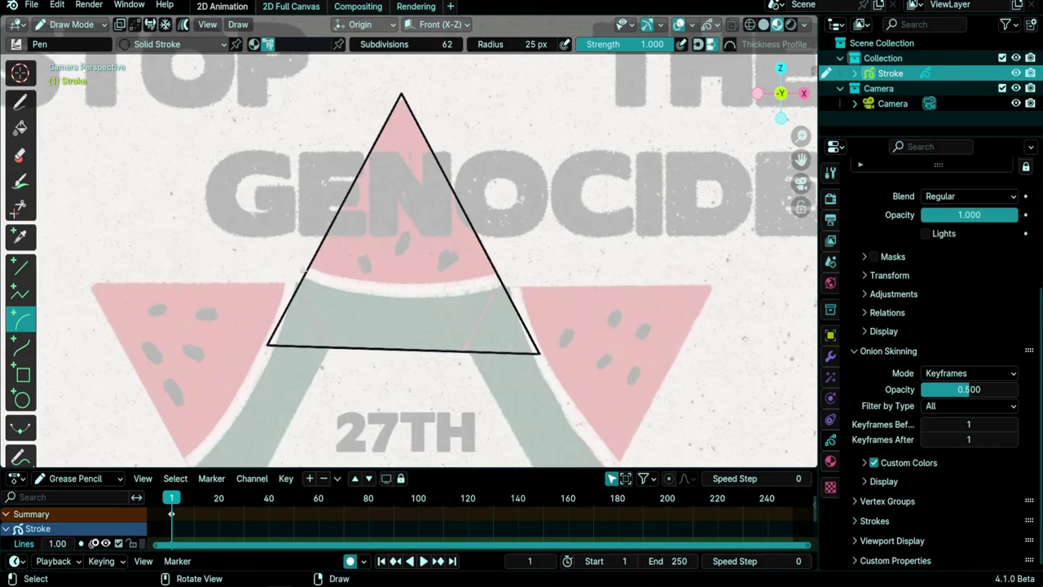
pyautogui.moveTo(306, 271); pyautogui.dragTo(499, 278)
pyautogui.moveTo(404, 168); pyautogui.dragTo(396, 310)
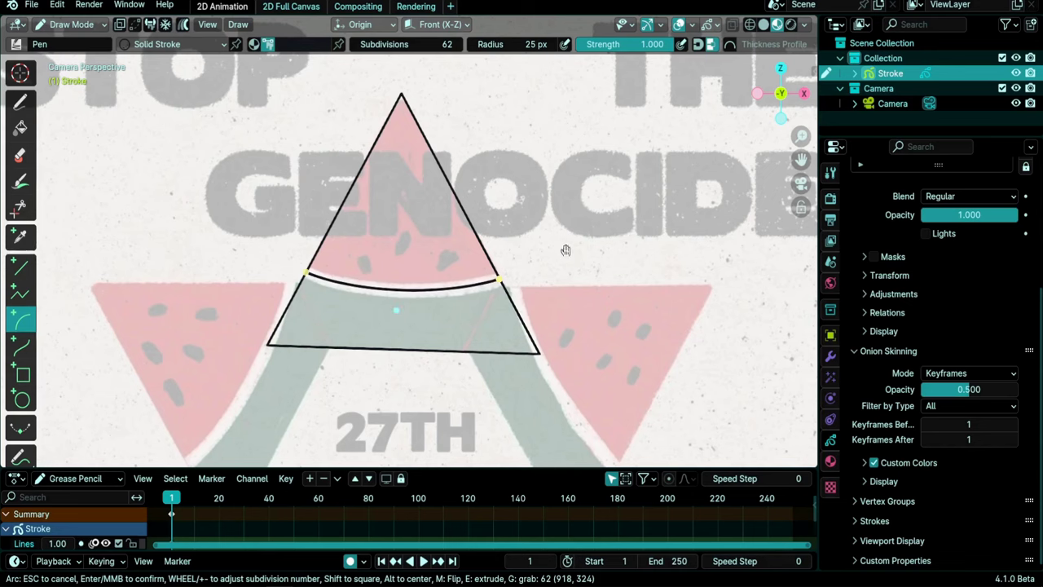
pyautogui.press('f')
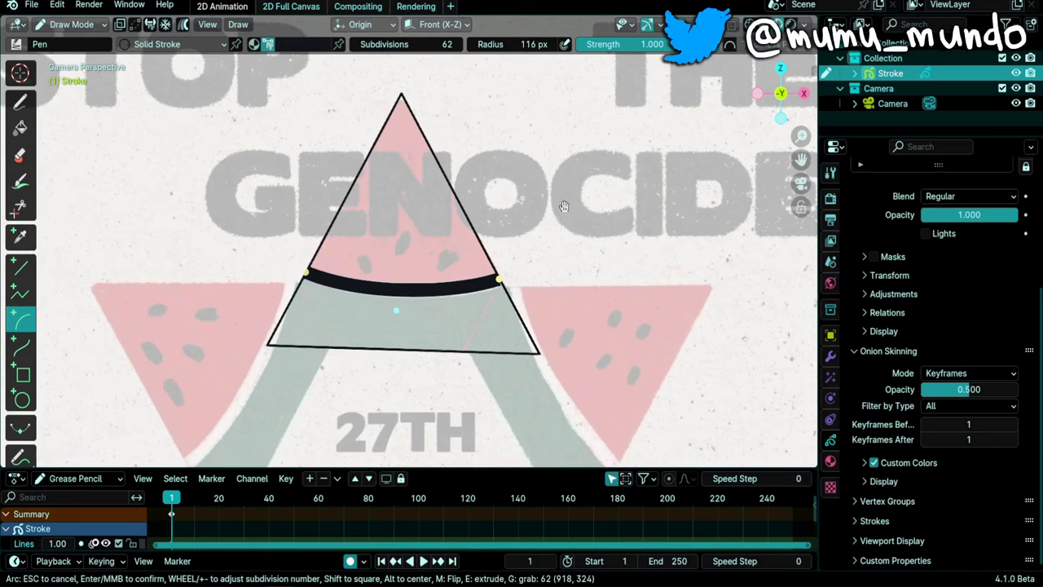
pyautogui.click(564, 206)
pyautogui.press('Return')
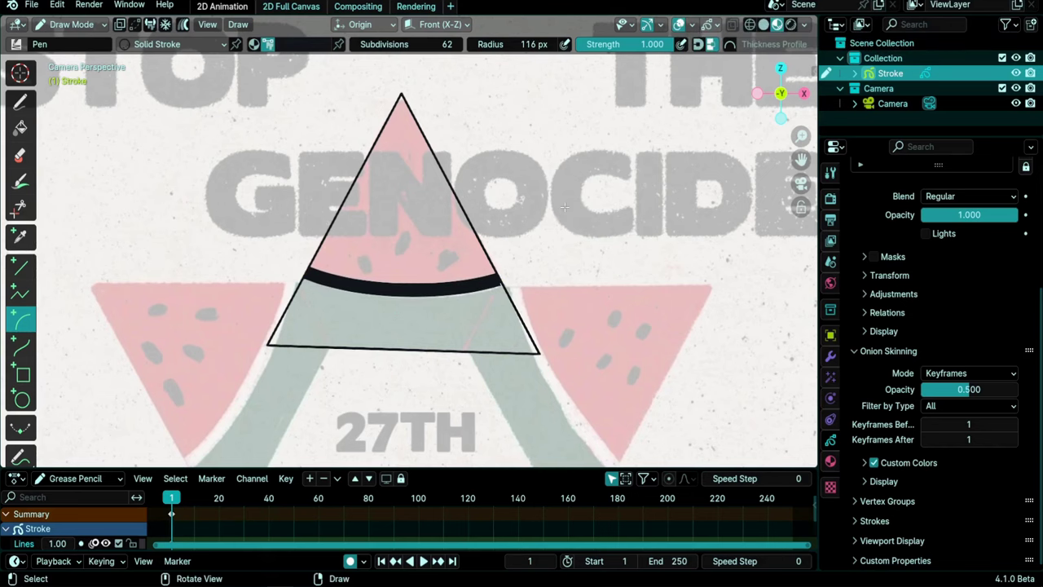
# In Edit Mode, move the black arc's right end point outward so it meets the triangle's right side without a gap
pyautogui.press('Tab')
pyautogui.scroll(8, 537, 319)
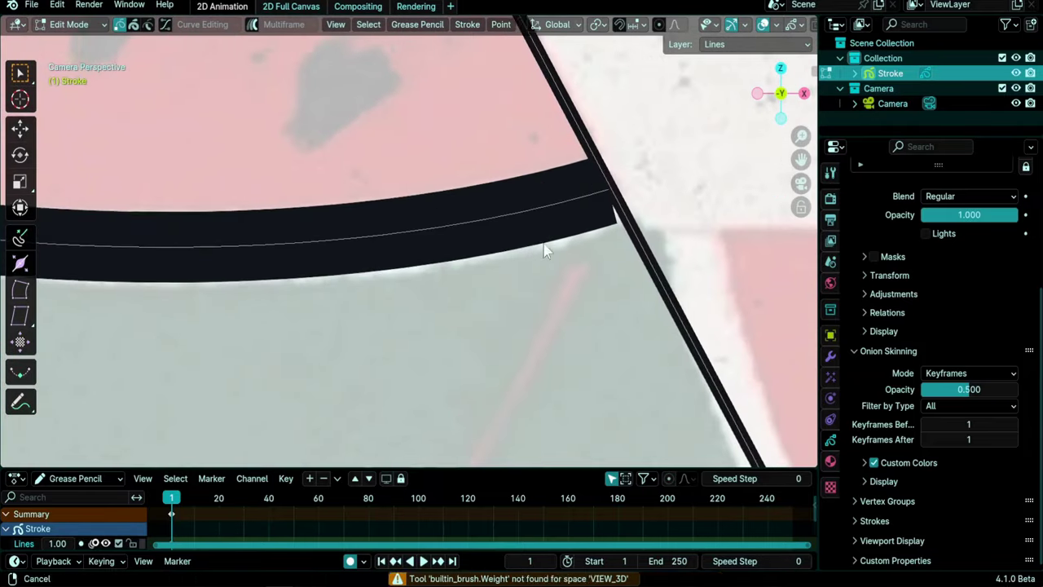
pyautogui.keyDown('shift'); pyautogui.moveTo(545, 244); pyautogui.dragTo(309, 306, button='middle'); pyautogui.keyUp('shift')
pyautogui.scroll(3, 310, 306)
pyautogui.click(384, 267)
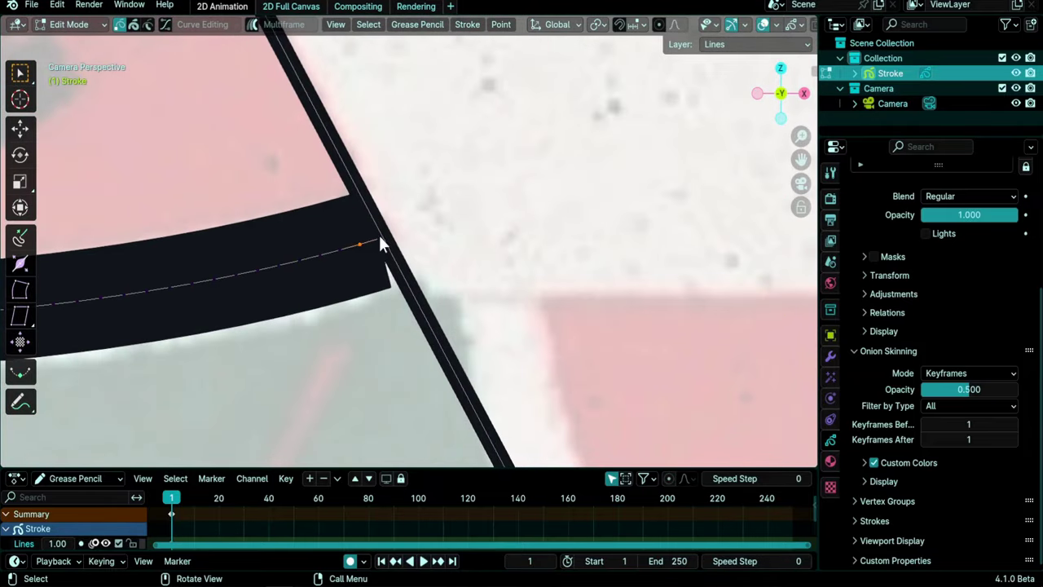
pyautogui.moveTo(378, 242); pyautogui.dragTo(397, 236)
pyautogui.press('g')
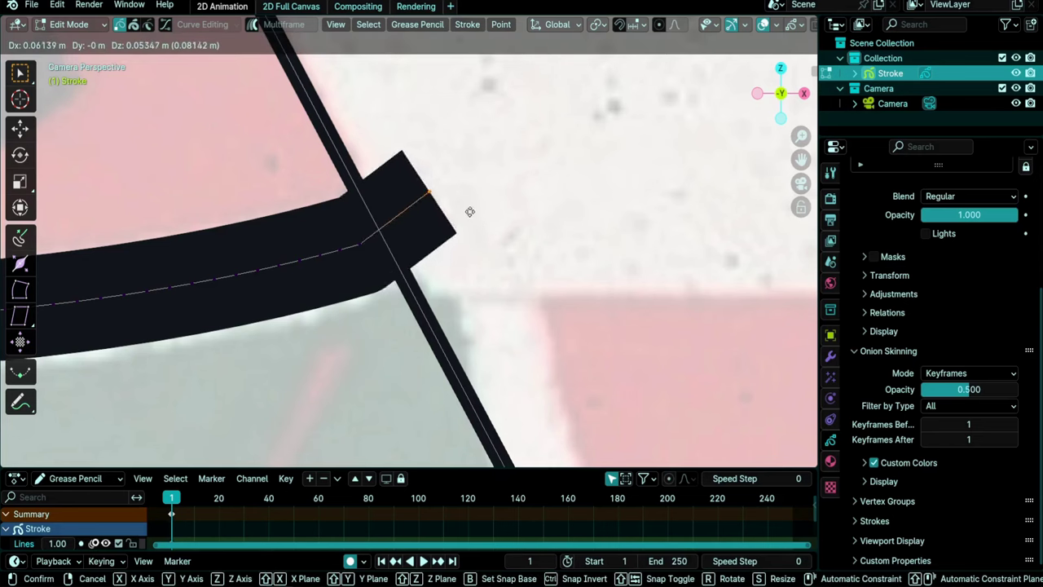
pyautogui.click(482, 239)
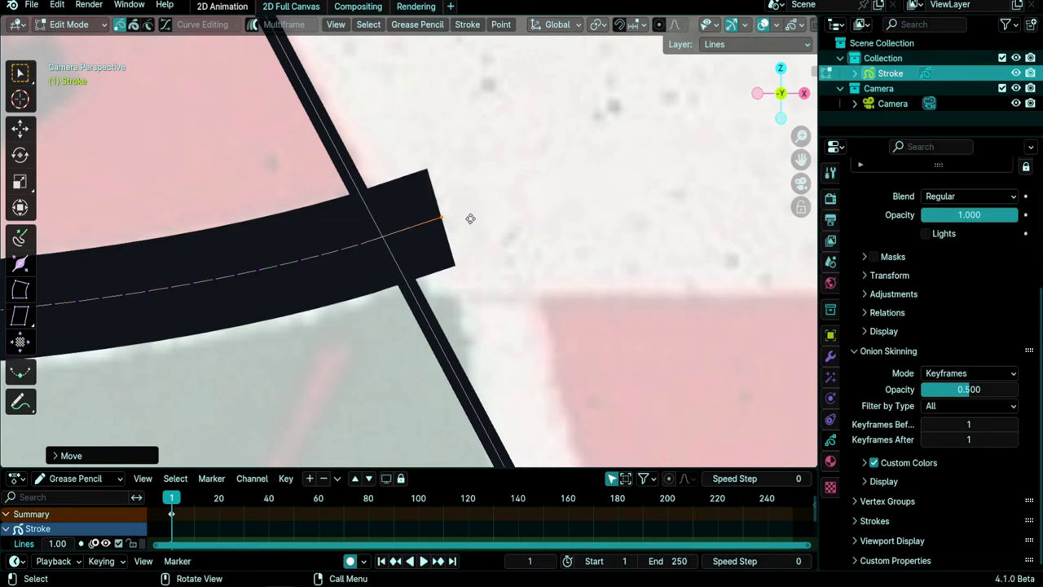
pyautogui.press('g')
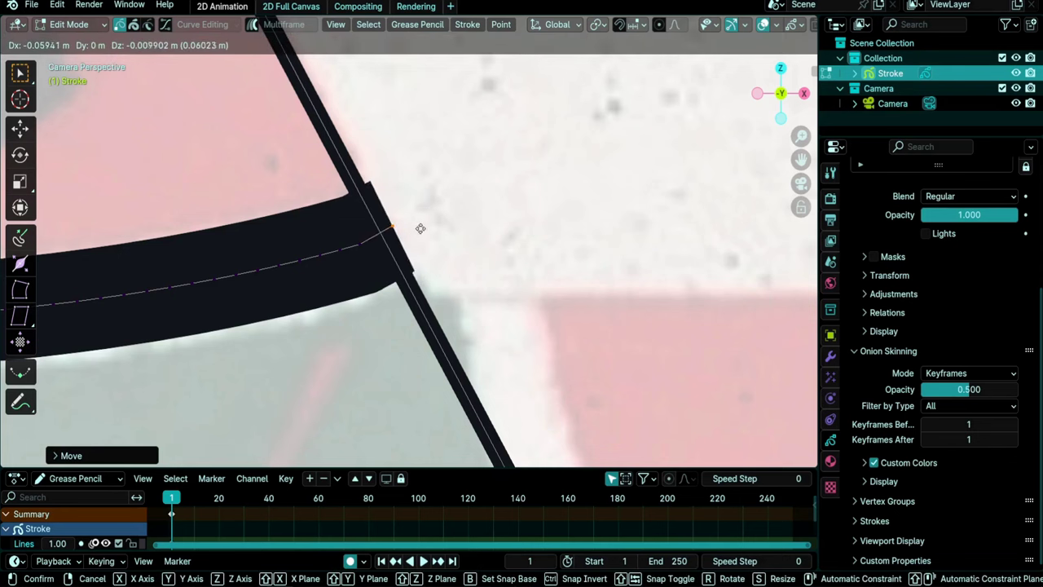
pyautogui.click(408, 233)
# Move the black arc's left end point slightly inward so it ends cleanly on the triangle's left side
pyautogui.scroll(-3, 407, 233)
pyautogui.moveTo(269, 228)
pyautogui.keyDown('shift'); pyautogui.mouseDown(button='middle')
pyautogui.moveTo(565, 233)
pyautogui.moveTo(530, 293)
pyautogui.moveTo(590, 298)
pyautogui.mouseUp(button='middle'); pyautogui.keyUp('shift')
pyautogui.scroll(6, 505, 306)
pyautogui.scroll(2, 421, 314)
pyautogui.keyDown('shift'); pyautogui.moveTo(422, 291); pyautogui.dragTo(184, 206, button='middle'); pyautogui.keyUp('shift')
pyautogui.click(360, 242)
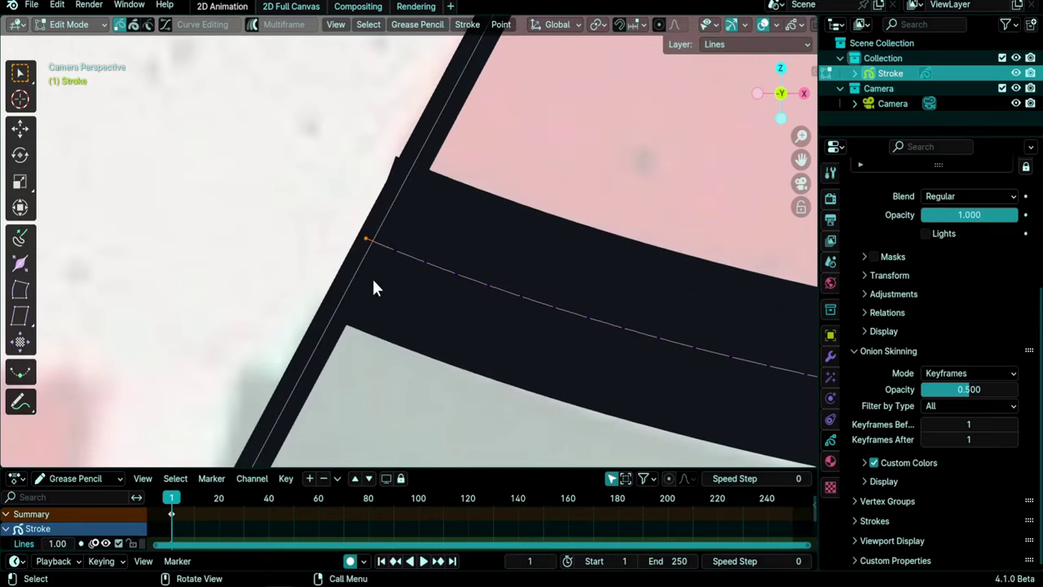
pyautogui.press('g')
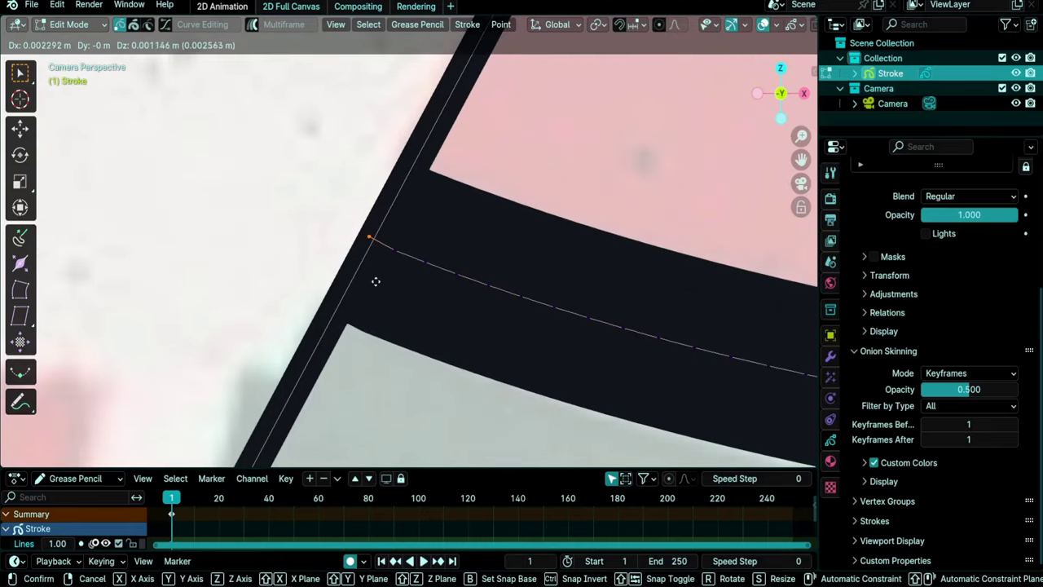
pyautogui.click(380, 284)
pyautogui.scroll(-5, 505, 275)
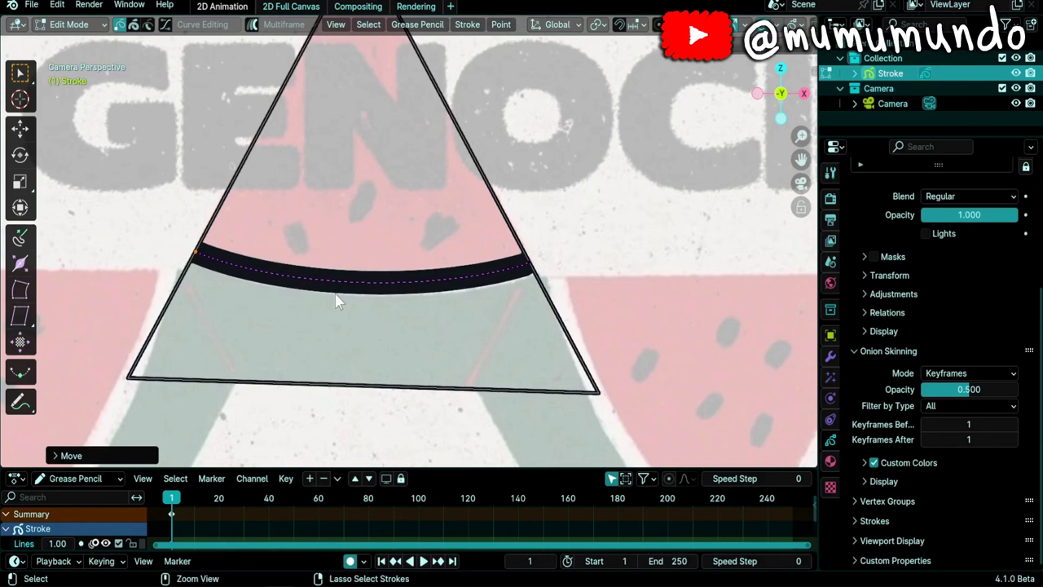
# In Vertex Paint mode with the stroke selection mask on, set the selected arc's colour to white from the Watermelon palette
pyautogui.hotkey('ctrl', 'Tab')
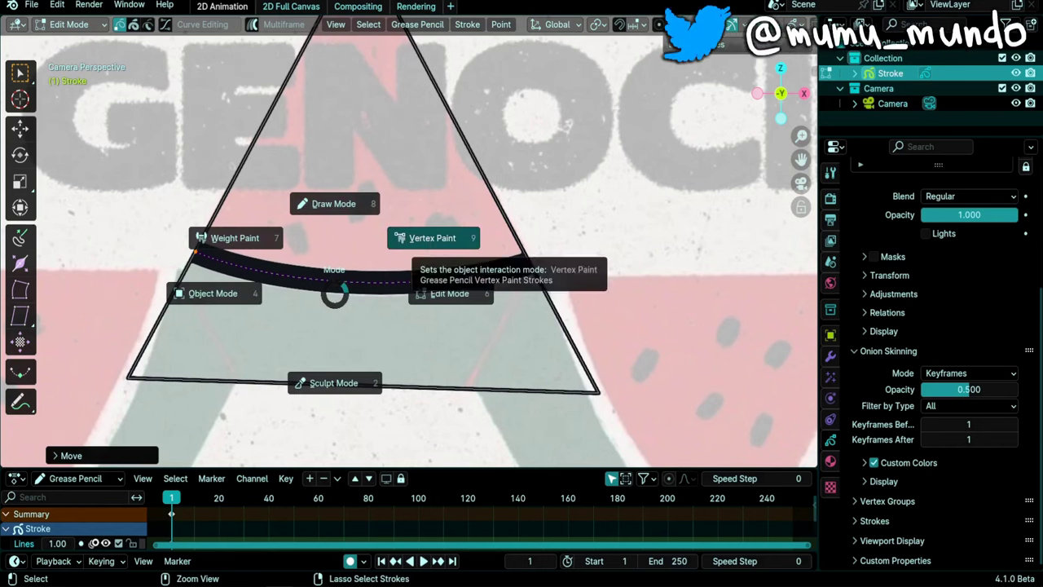
pyautogui.click(430, 240)
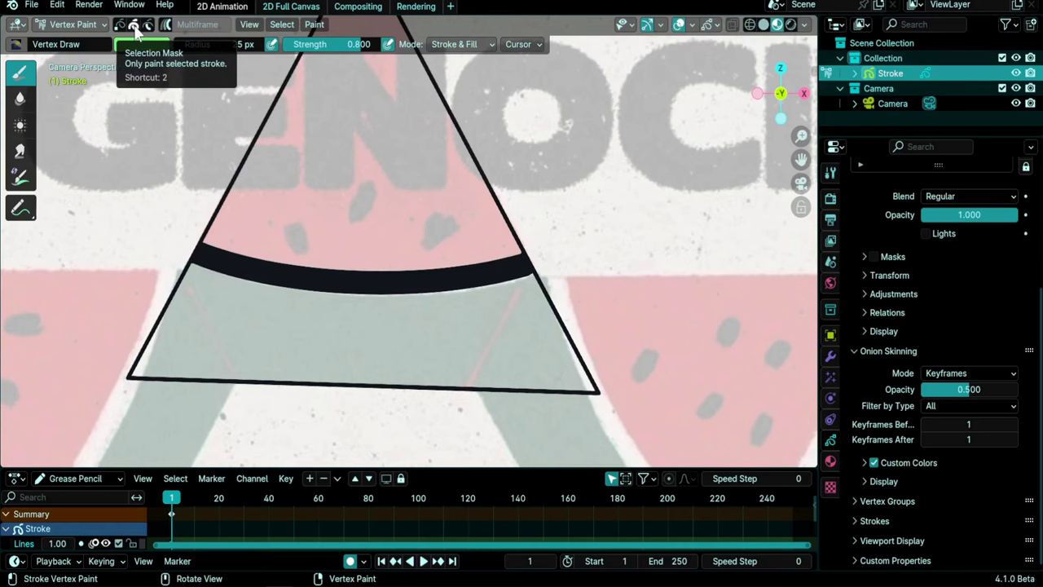
pyautogui.click(134, 25)
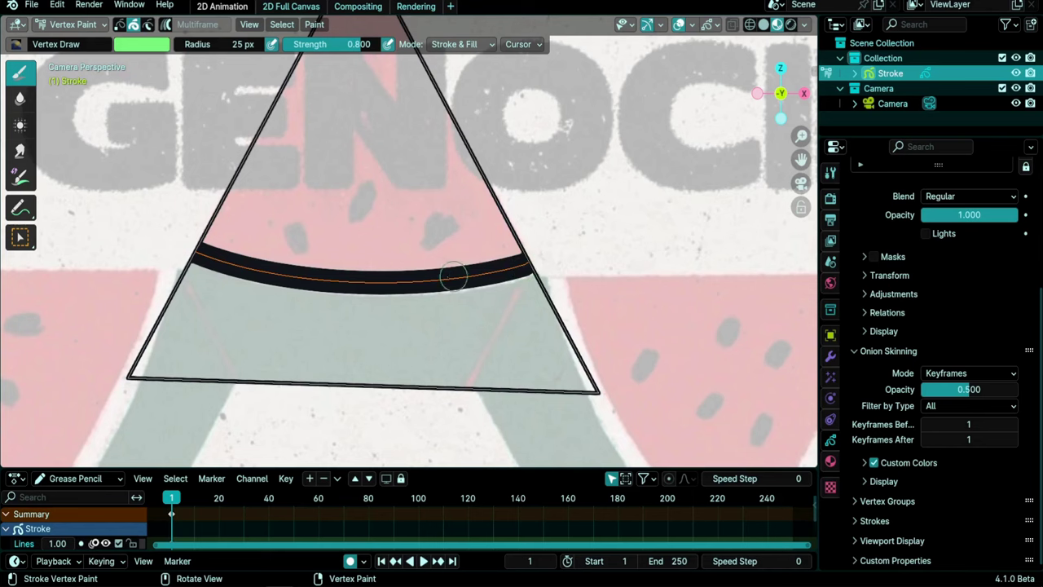
pyautogui.click(134, 47)
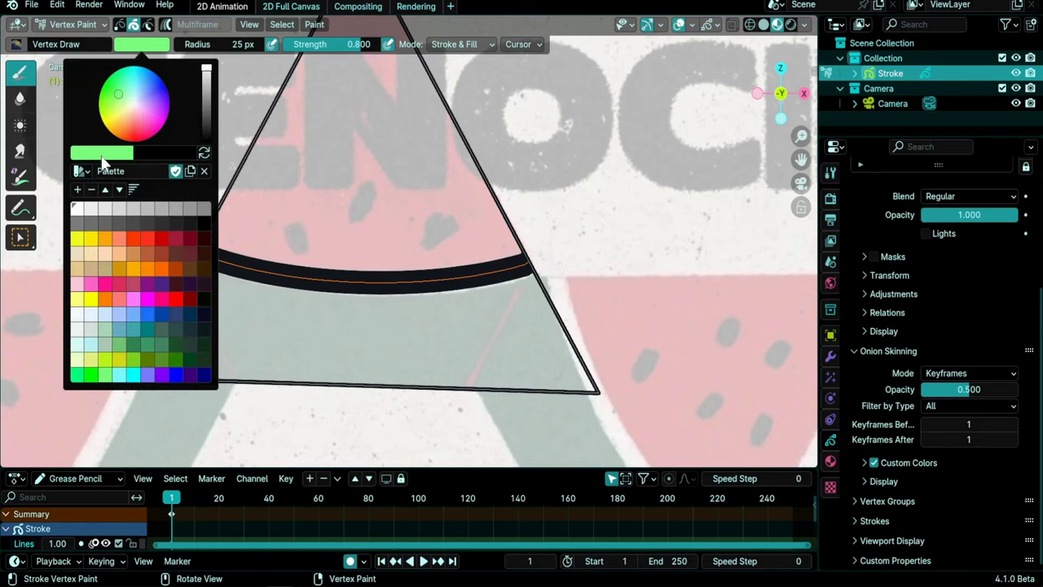
pyautogui.click(81, 173)
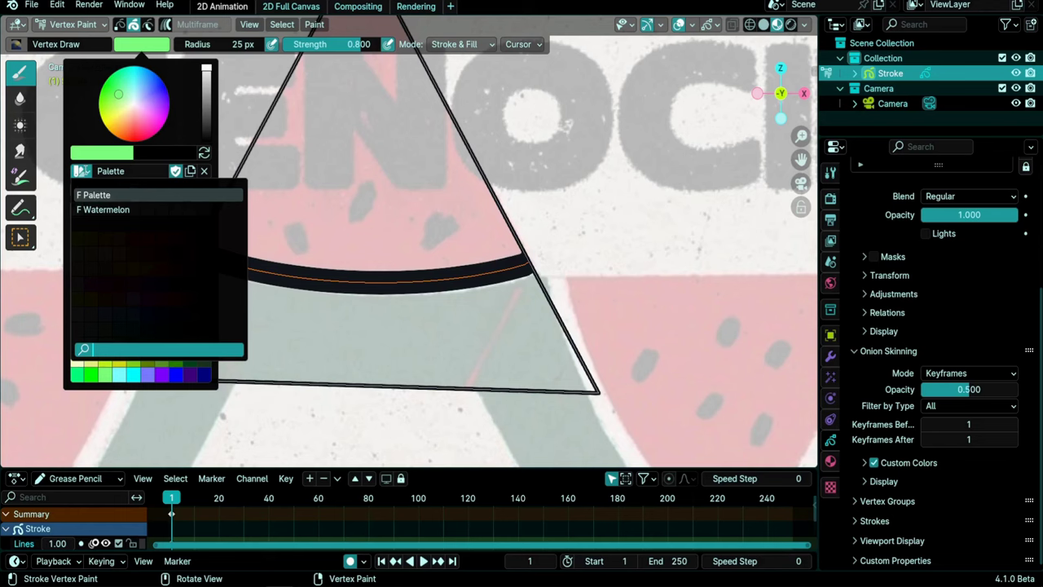
pyautogui.click(108, 210)
pyautogui.click(78, 209)
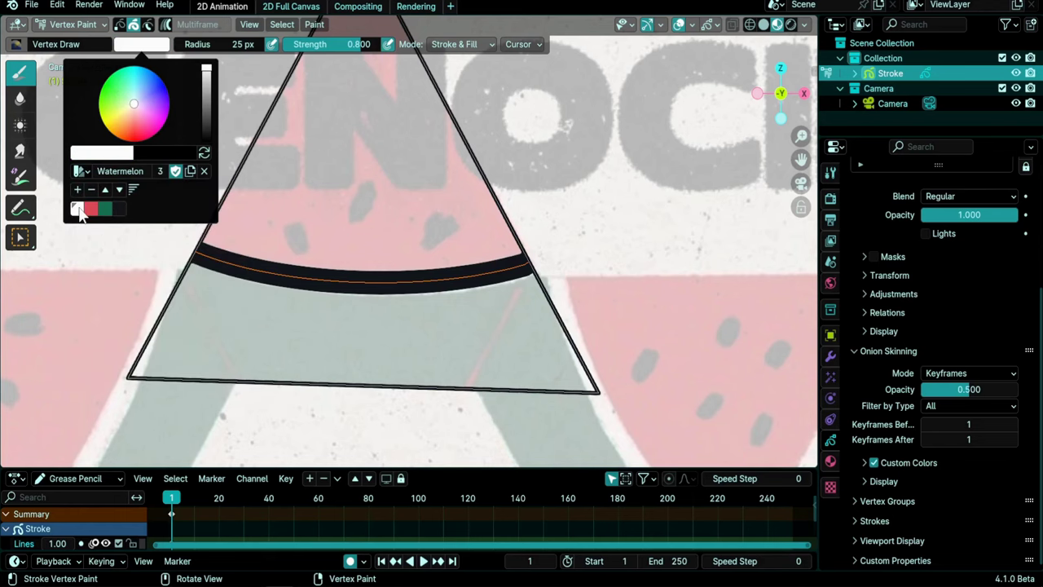
pyautogui.click(314, 24)
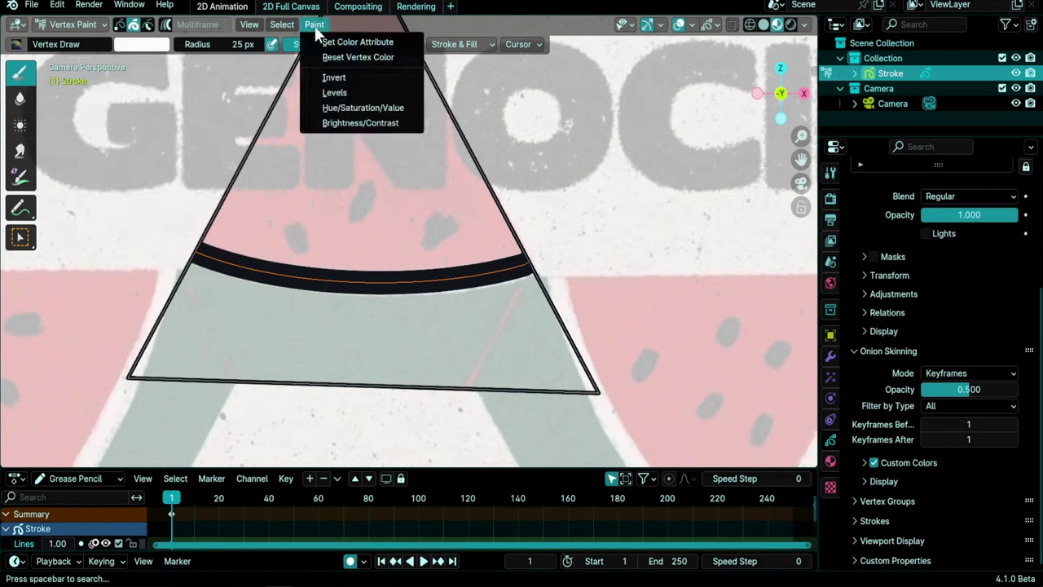
pyautogui.click(359, 41)
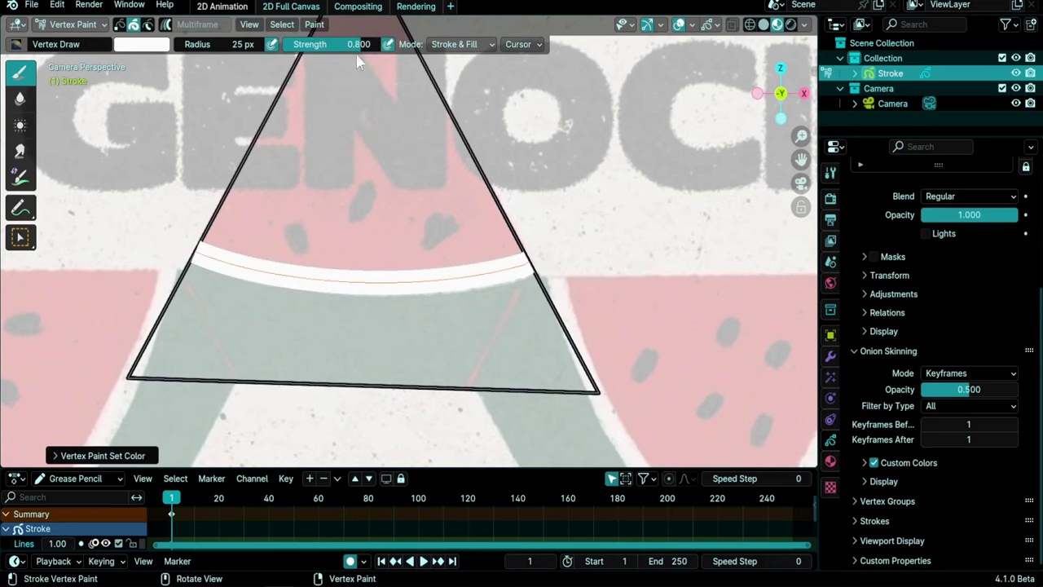
# In Edit Mode, nudge the white arc's left end point so it lines up with the triangle's left side
pyautogui.scroll(3, 152, 284)
pyautogui.keyDown('shift'); pyautogui.moveTo(152, 285); pyautogui.dragTo(461, 272, button='middle'); pyautogui.keyUp('shift')
pyautogui.scroll(4, 361, 263)
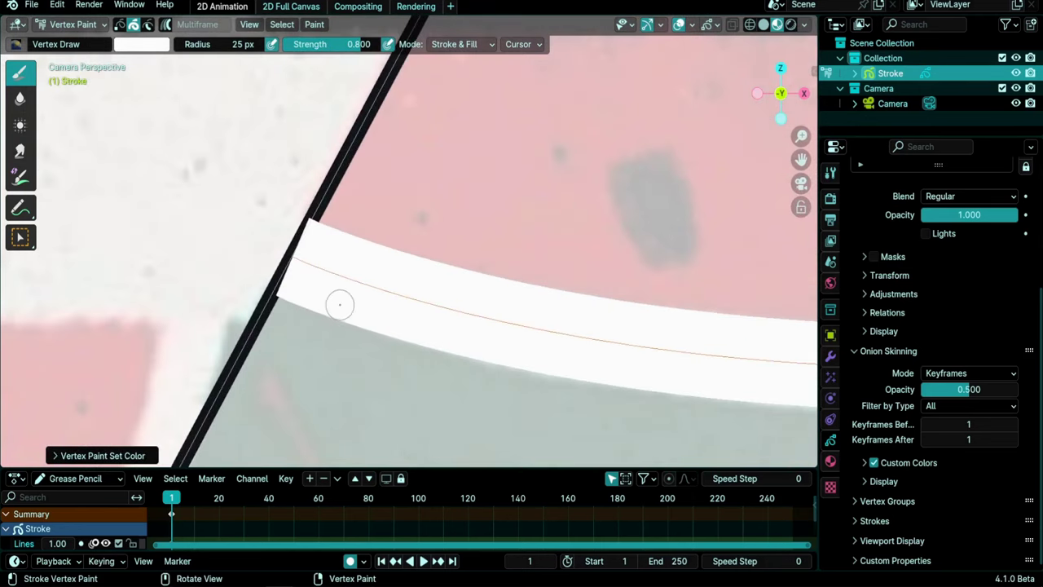
pyautogui.press('Tab')
pyautogui.scroll(2, 308, 327)
pyautogui.click(242, 263)
pyautogui.press('g')
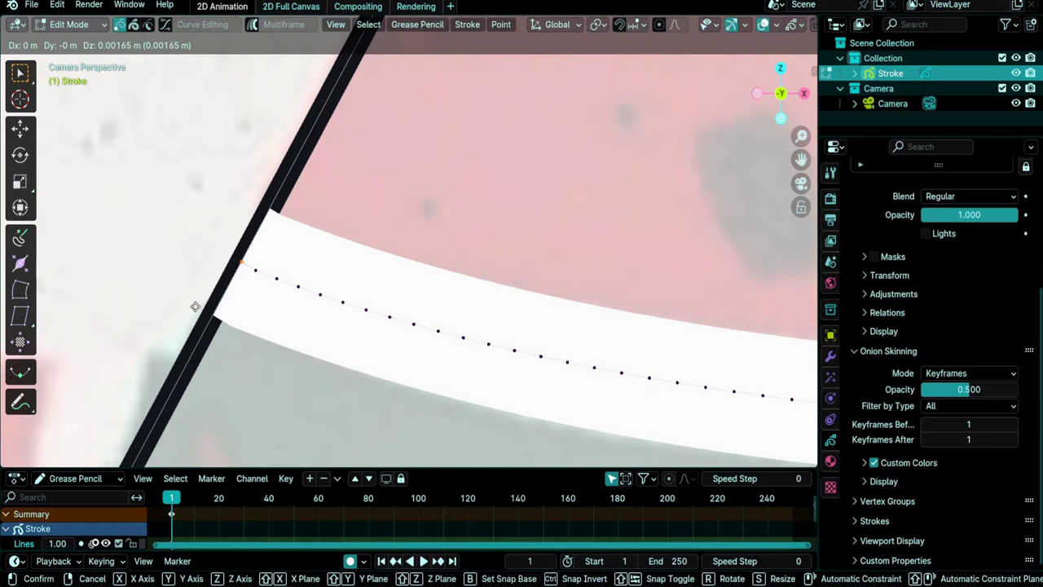
pyautogui.click(196, 307)
# Return to Draw Mode and set up the Fill tool with the Solid Fill material
pyautogui.scroll(-6, 314, 314)
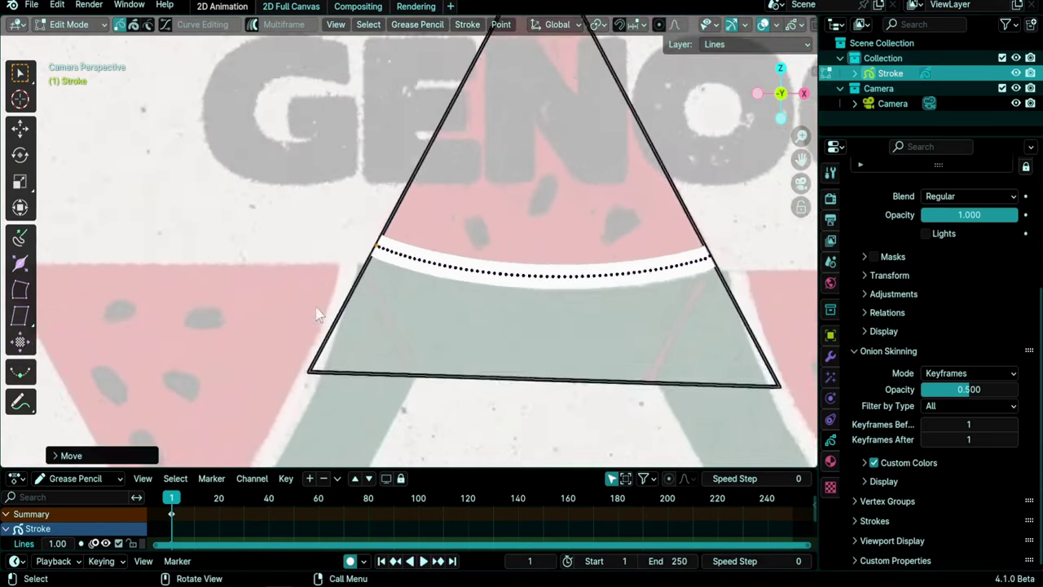
pyautogui.keyDown('shift'); pyautogui.moveTo(481, 278); pyautogui.dragTo(351, 342, button='middle'); pyautogui.keyUp('shift')
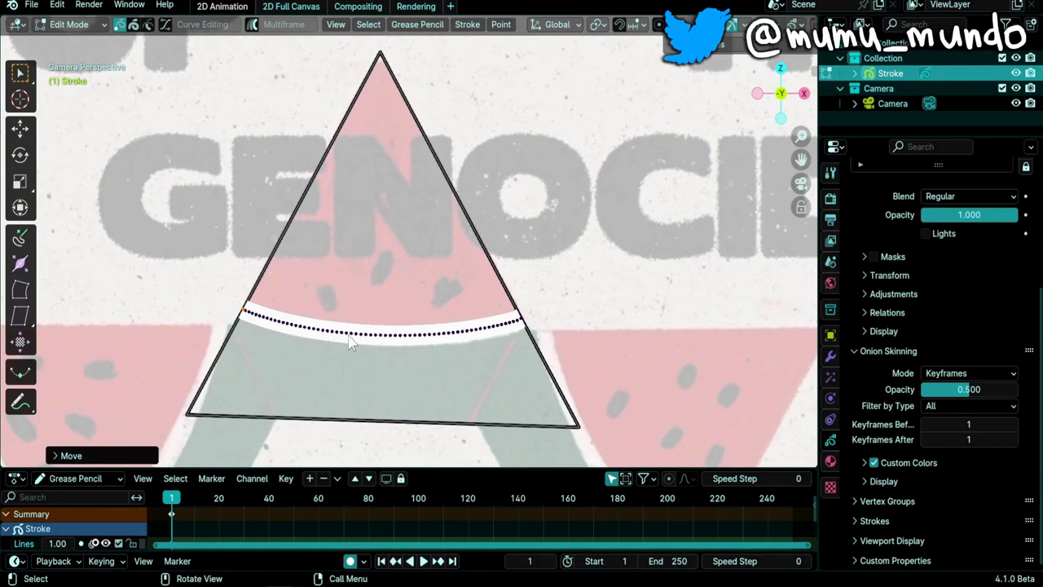
pyautogui.hotkey('ctrl', 'Tab')
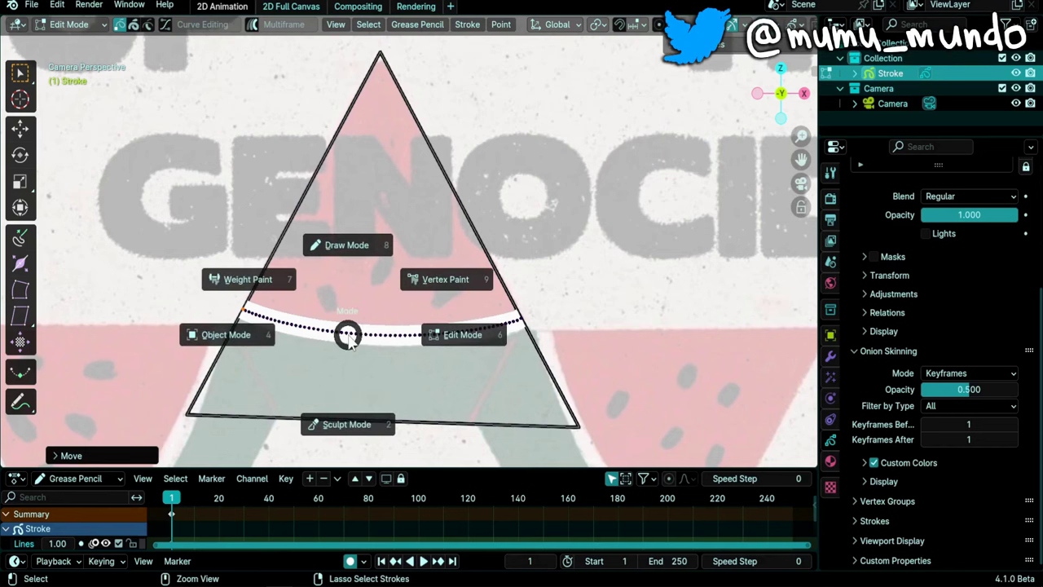
pyautogui.click(357, 264)
pyautogui.scroll(1, 357, 265)
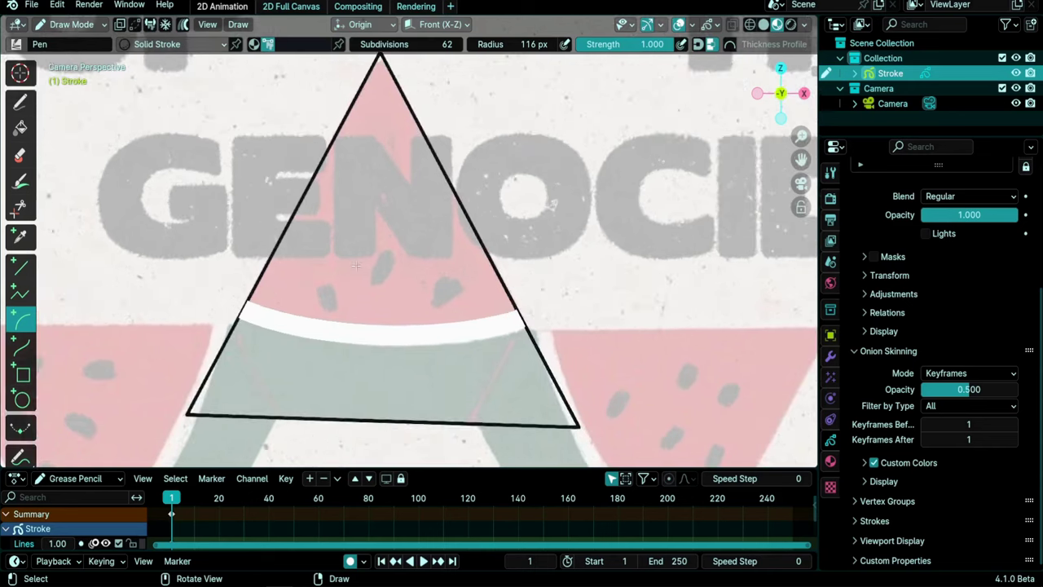
pyautogui.click(22, 132)
pyautogui.click(183, 47)
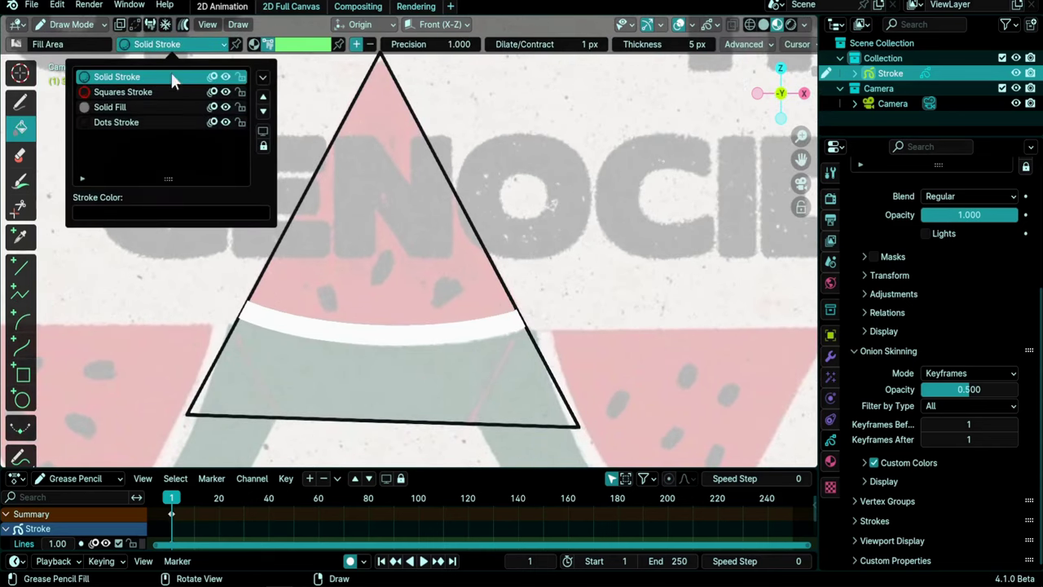
pyautogui.click(115, 107)
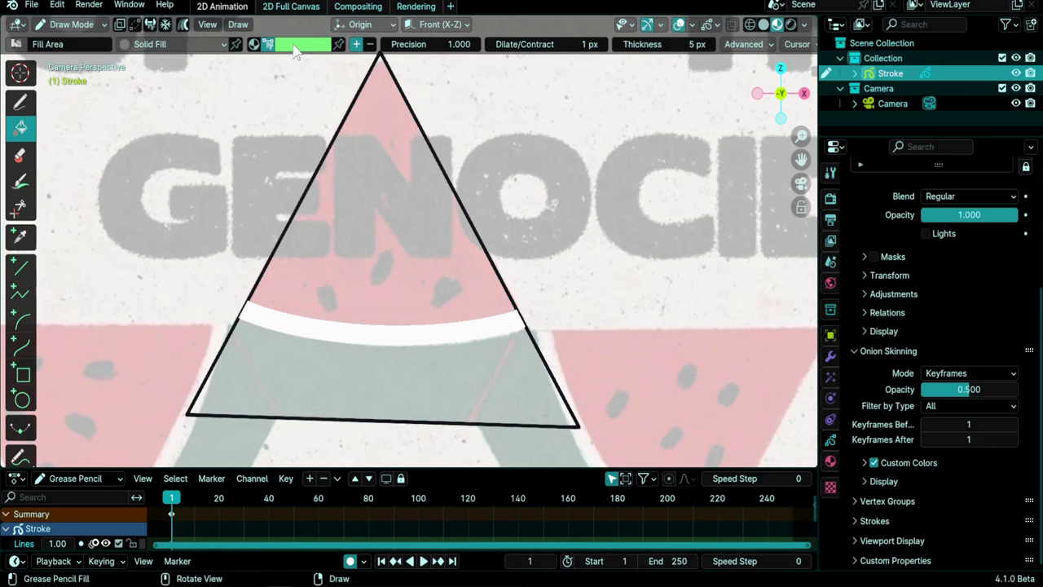
# Fill the triangle's area above the white arc with the Watermelon palette's red on the Fills layer
pyautogui.click(295, 47)
pyautogui.click(252, 209)
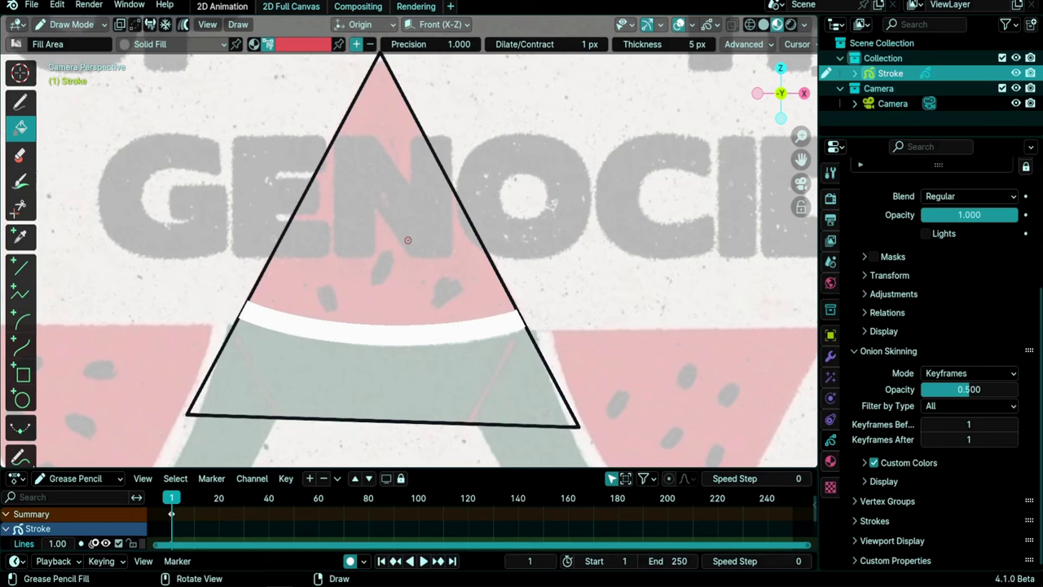
pyautogui.press('y')
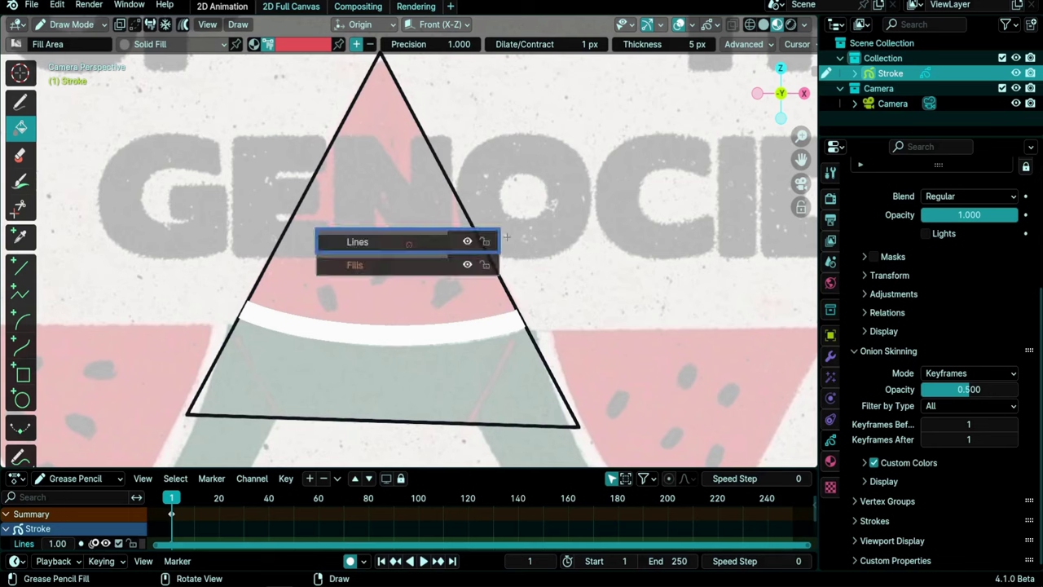
pyautogui.click(370, 270)
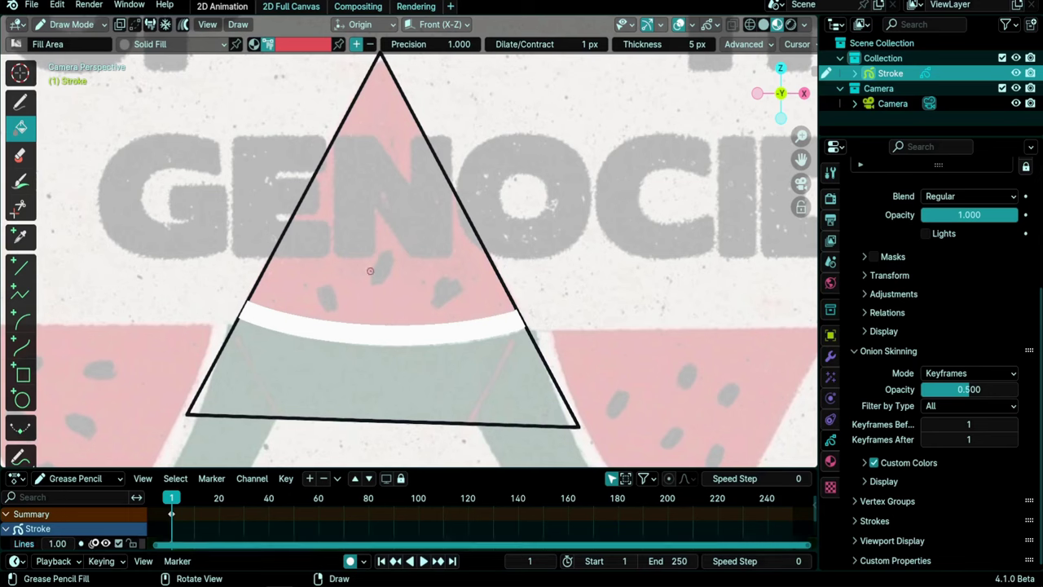
pyautogui.click(371, 270)
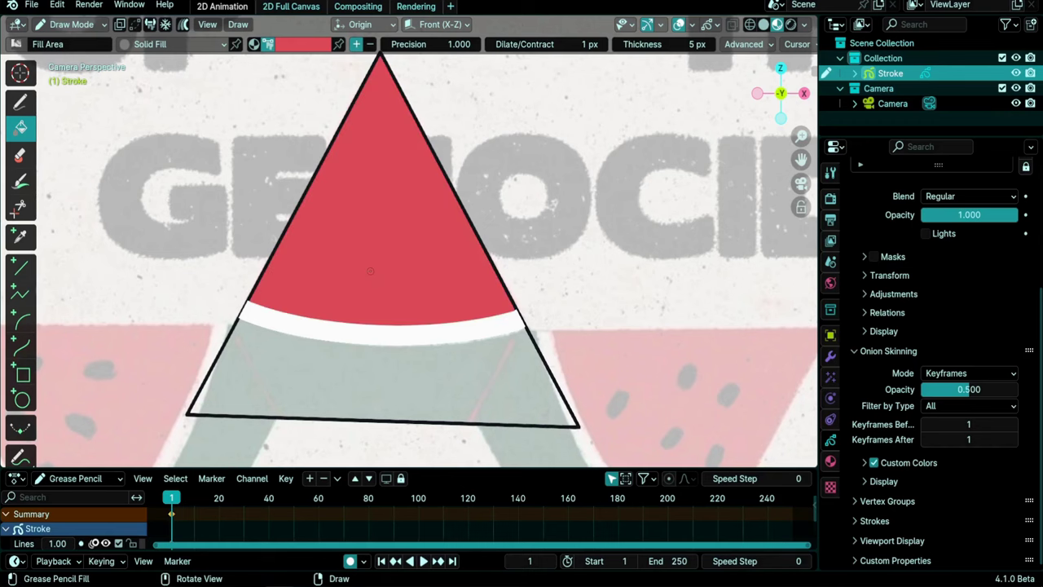
# Fill the triangle's area below the white arc with the Watermelon palette's green
pyautogui.click(303, 44)
pyautogui.click(268, 202)
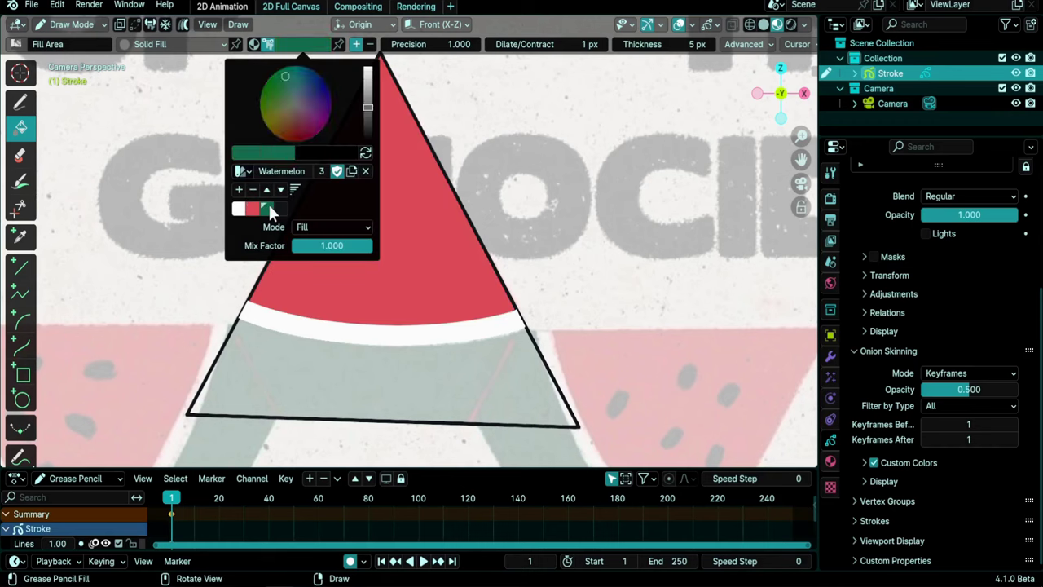
pyautogui.click(297, 366)
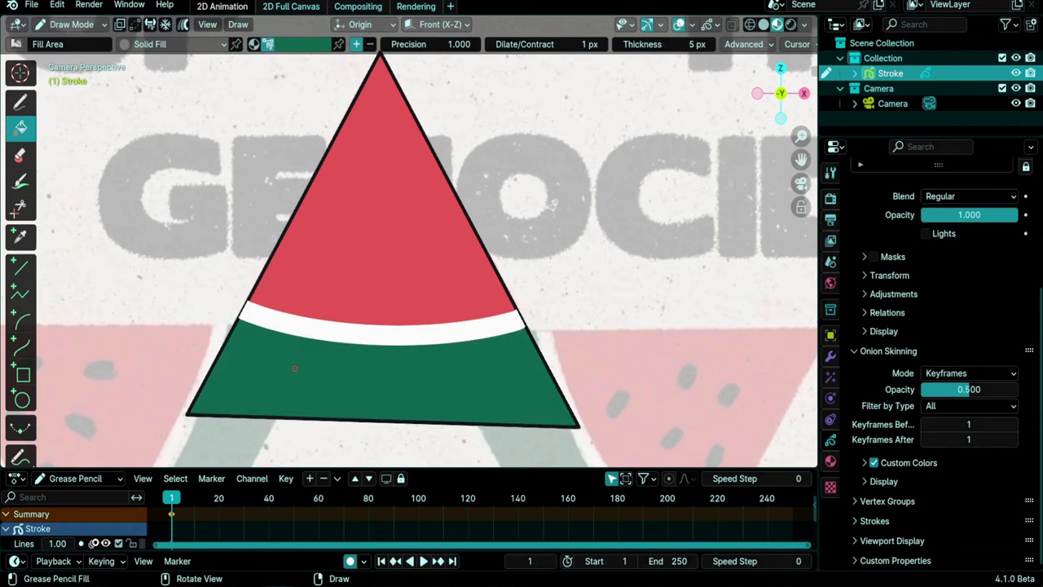
# In Edit Mode, select the black triangle outline around the fills and dissolve it
pyautogui.press('Tab')
pyautogui.scroll(3, 295, 368)
pyautogui.keyDown('shift'); pyautogui.moveTo(190, 396); pyautogui.dragTo(493, 167, button='middle'); pyautogui.keyUp('shift')
pyautogui.scroll(2, 494, 167)
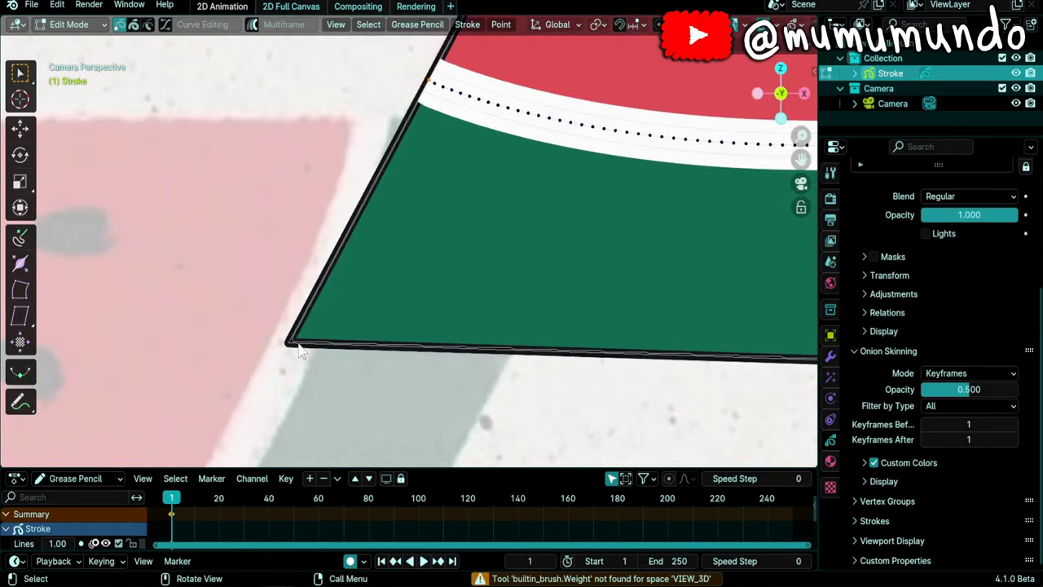
pyautogui.scroll(-6, 291, 349)
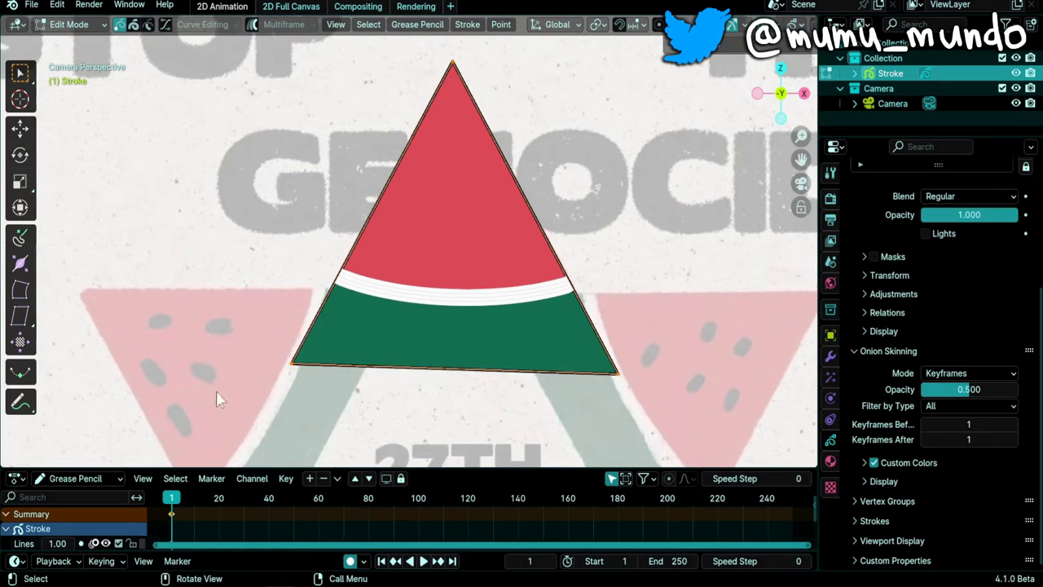
pyautogui.press('x')
pyautogui.click(373, 381)
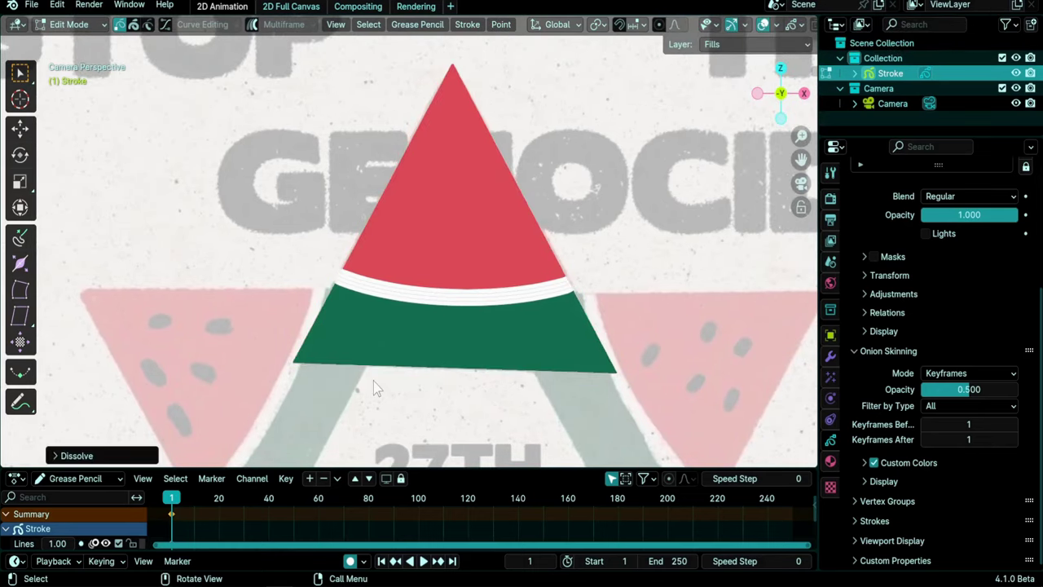
# Hide the camera with its background image and change the World background colour to a very dark green
pyautogui.scroll(8, 373, 382)
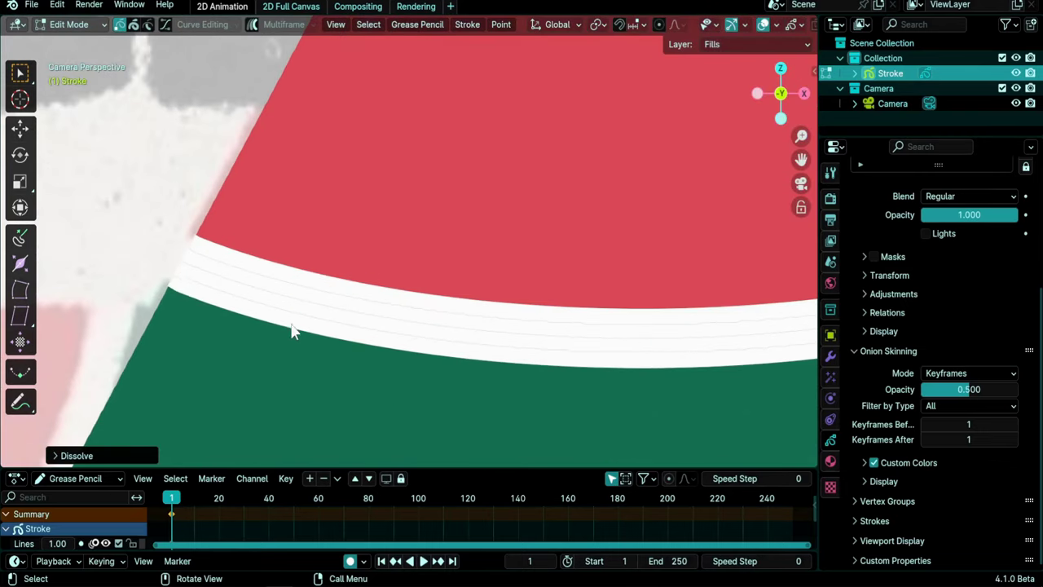
pyautogui.scroll(-8, 300, 289)
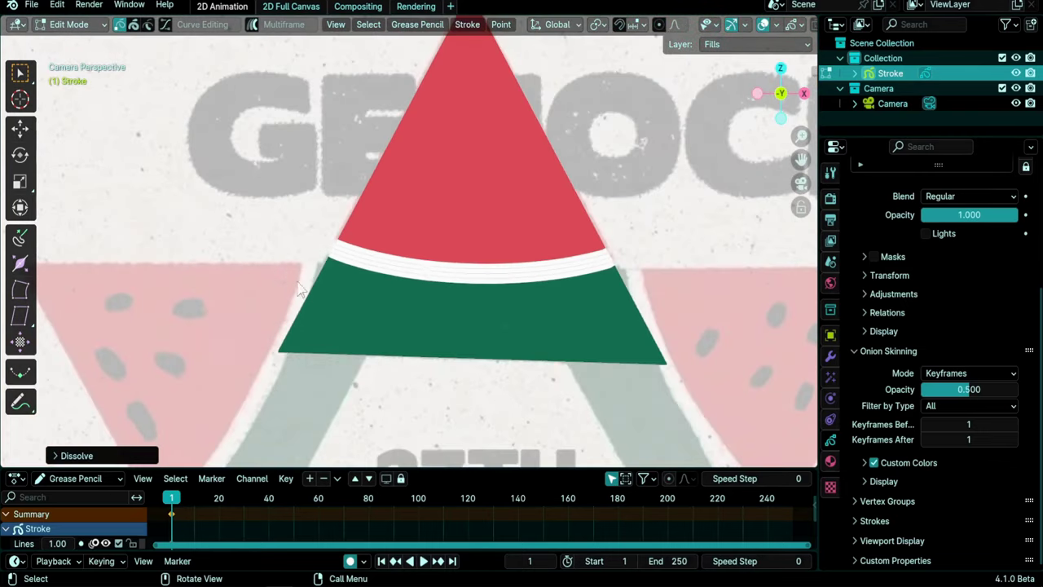
pyautogui.click(1015, 104)
pyautogui.click(830, 281)
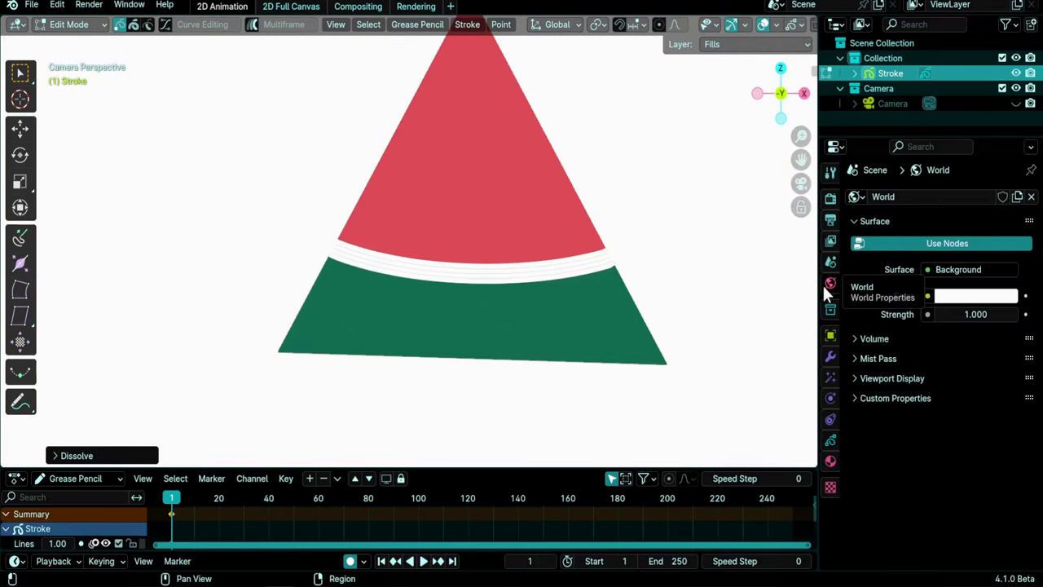
pyautogui.click(968, 294)
pyautogui.moveTo(930, 122); pyautogui.dragTo(911, 108)
pyautogui.moveTo(1005, 81); pyautogui.dragTo(1005, 163)
# Move the white arc's left end point slightly so it sits flush with the edge of the coloured fills
pyautogui.scroll(8, 341, 258)
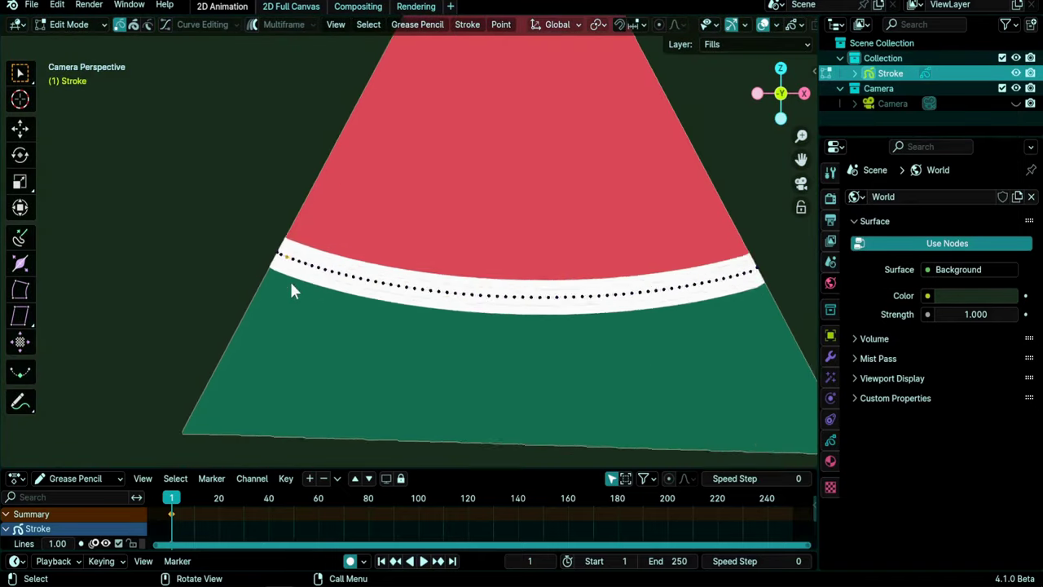
pyautogui.scroll(3, 346, 286)
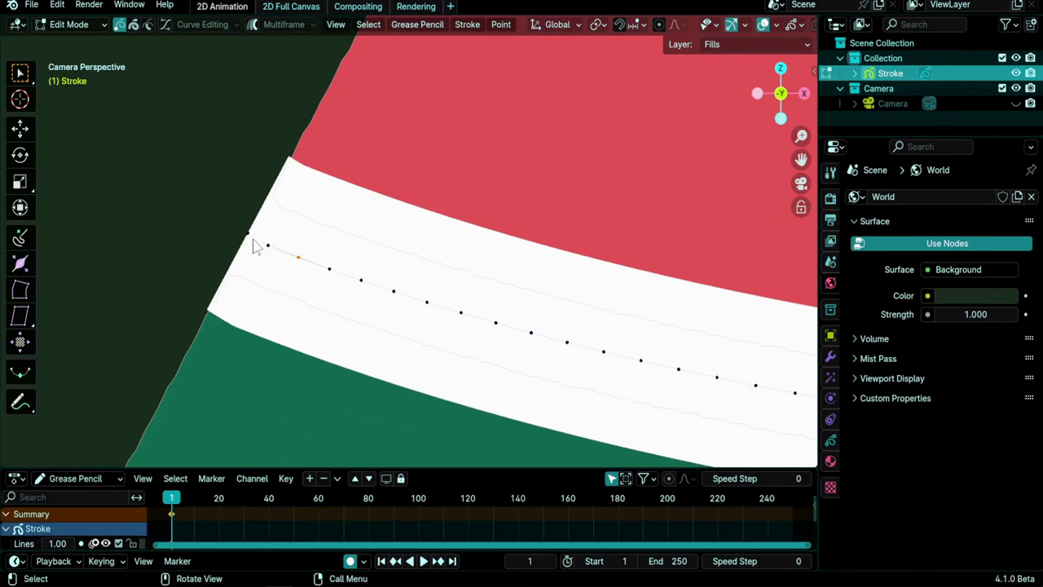
pyautogui.press('g')
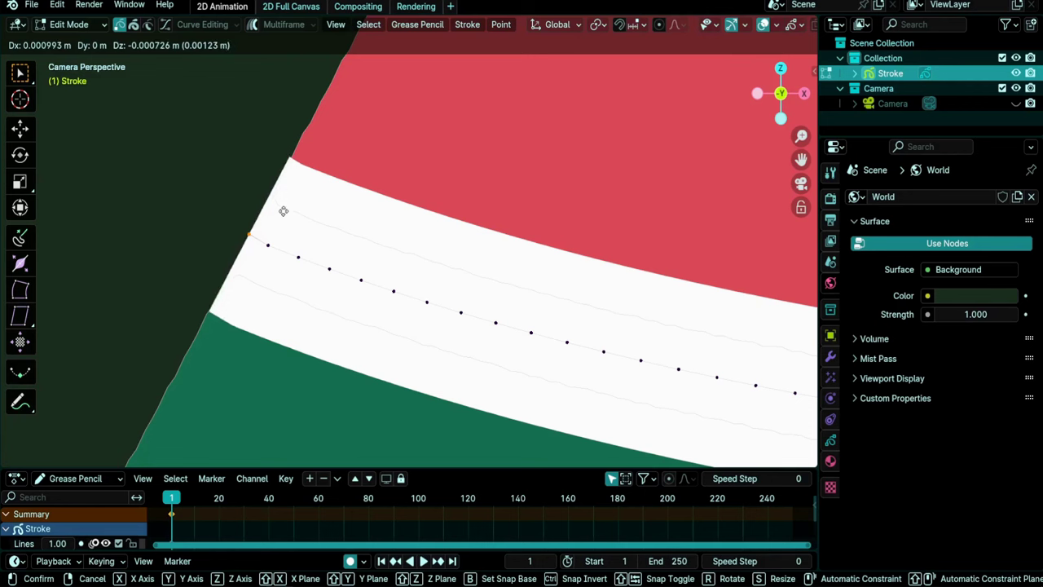
pyautogui.click(286, 216)
# Move the white arc's right end point slightly inward so it sits flush with the fills' right edge
pyautogui.scroll(-4, 286, 217)
pyautogui.keyDown('shift'); pyautogui.moveTo(529, 266); pyautogui.dragTo(191, 259, button='middle'); pyautogui.keyUp('shift')
pyautogui.keyDown('shift'); pyautogui.moveTo(500, 277); pyautogui.dragTo(611, 290, button='middle'); pyautogui.keyUp('shift')
pyautogui.scroll(8, 342, 288)
pyautogui.press('g')
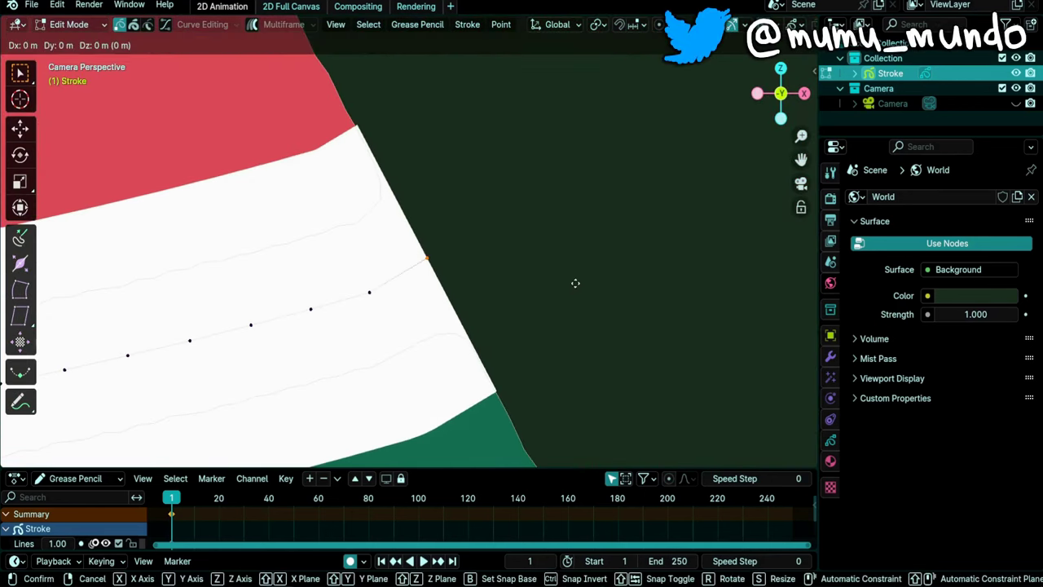
pyautogui.click(562, 293)
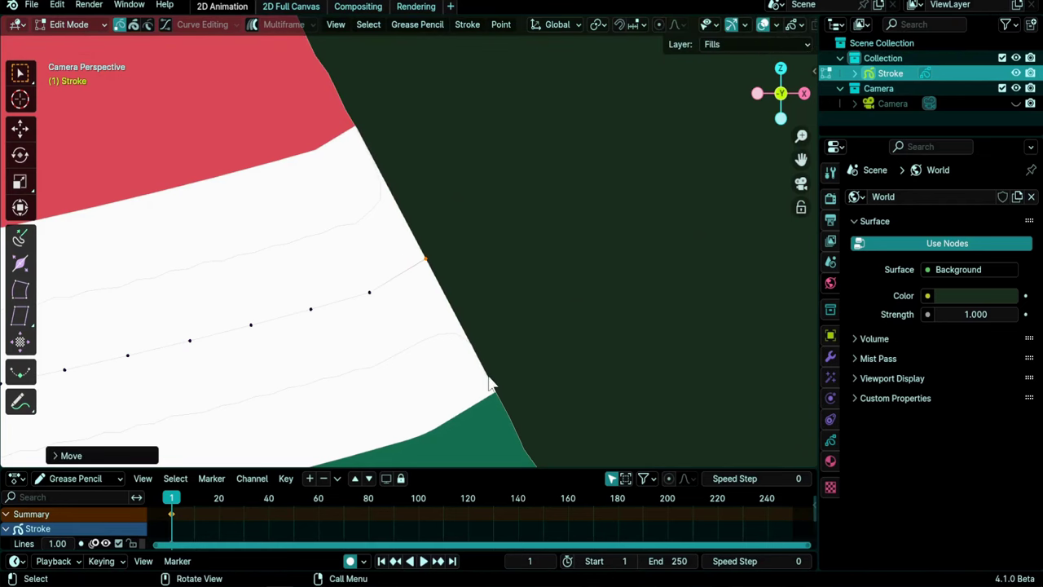
# Unhide the camera to bring back the poster reference and frame the whole slice over it
pyautogui.scroll(-15, 278, 332)
pyautogui.keyDown('shift'); pyautogui.moveTo(268, 293); pyautogui.dragTo(396, 320, button='middle'); pyautogui.keyUp('shift')
pyautogui.click(1015, 103)
pyautogui.scroll(-3, 466, 288)
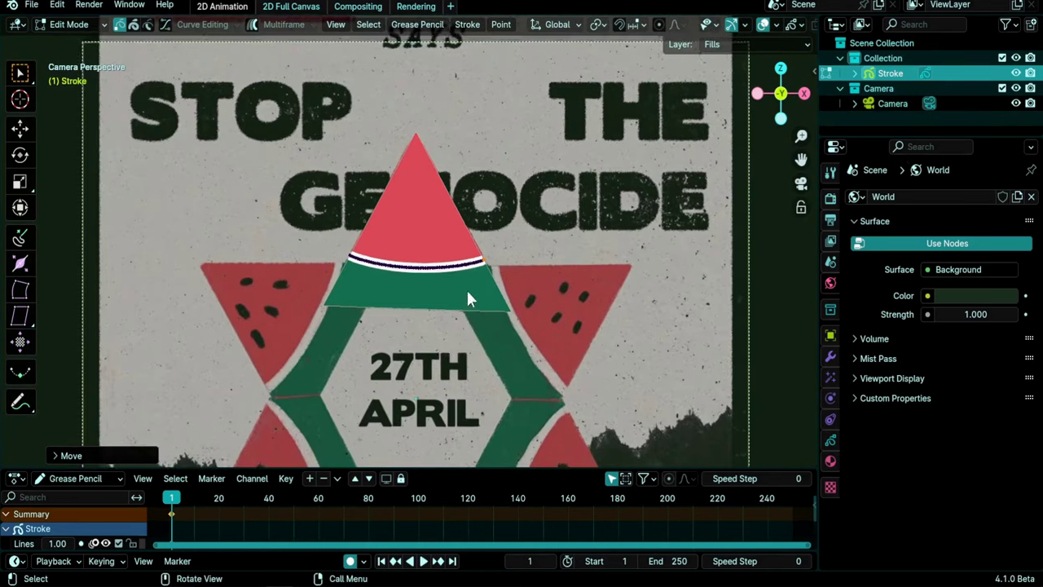
pyautogui.keyDown('shift'); pyautogui.moveTo(441, 352); pyautogui.dragTo(436, 305, button='middle'); pyautogui.keyUp('shift')
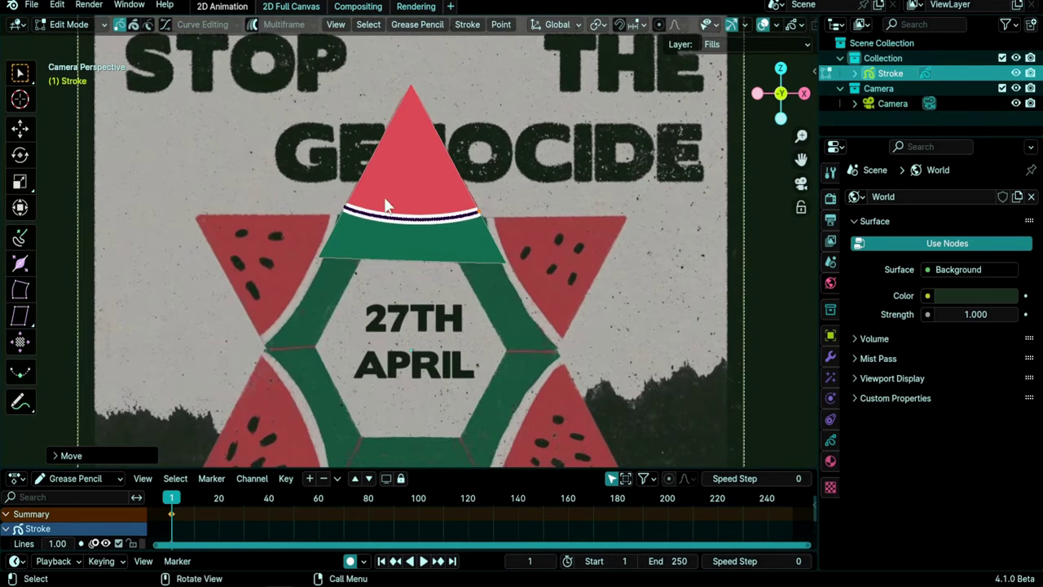
# Draw the black seeds on the slice's red fill with the tex_1rough_1 brush at a radius of 88 px
pyautogui.scroll(-3, 387, 205)
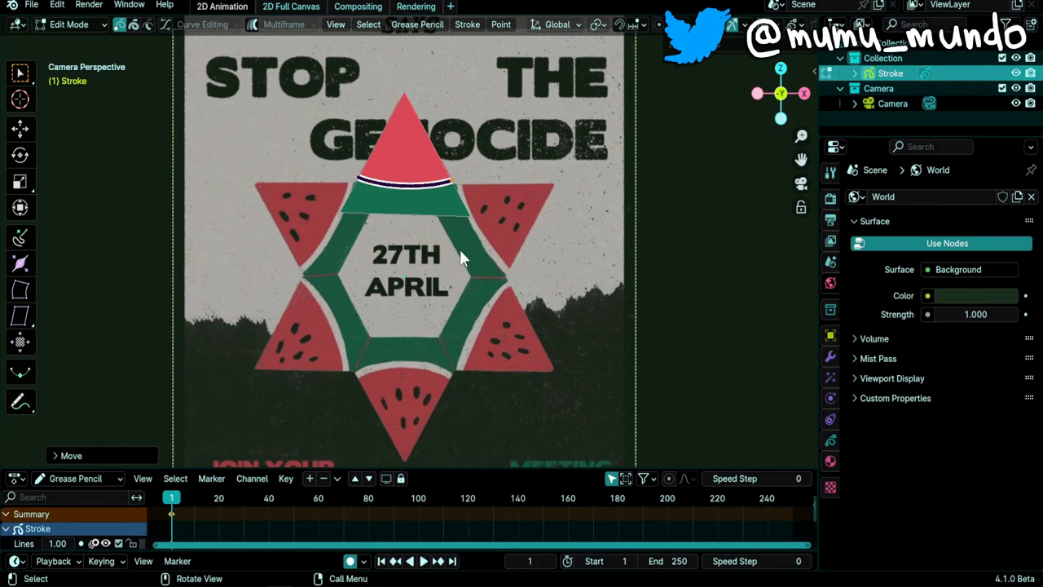
pyautogui.hotkey('ctrl', 'Tab')
pyautogui.click(470, 184)
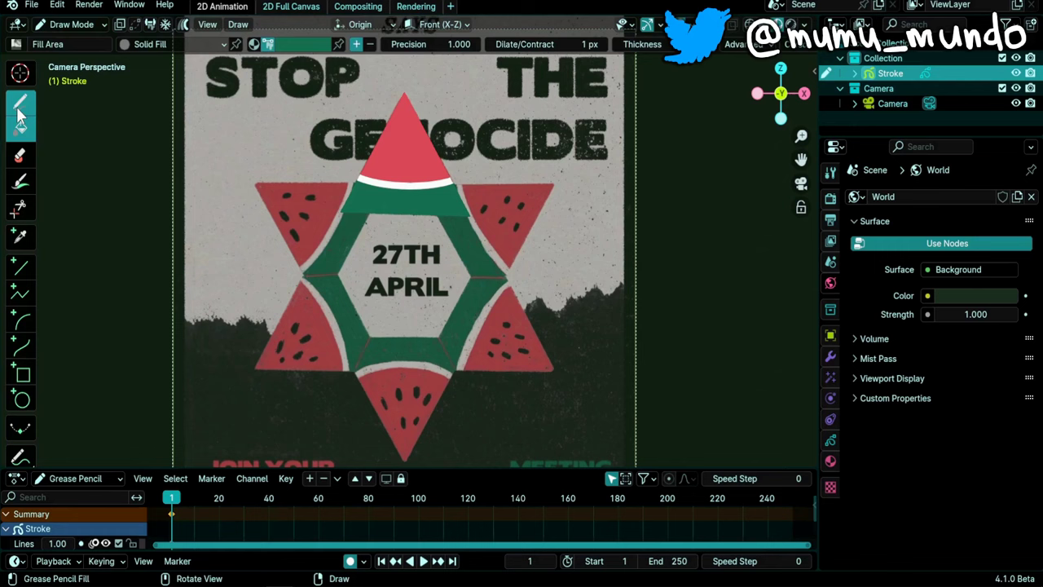
pyautogui.click(21, 99)
pyautogui.click(37, 44)
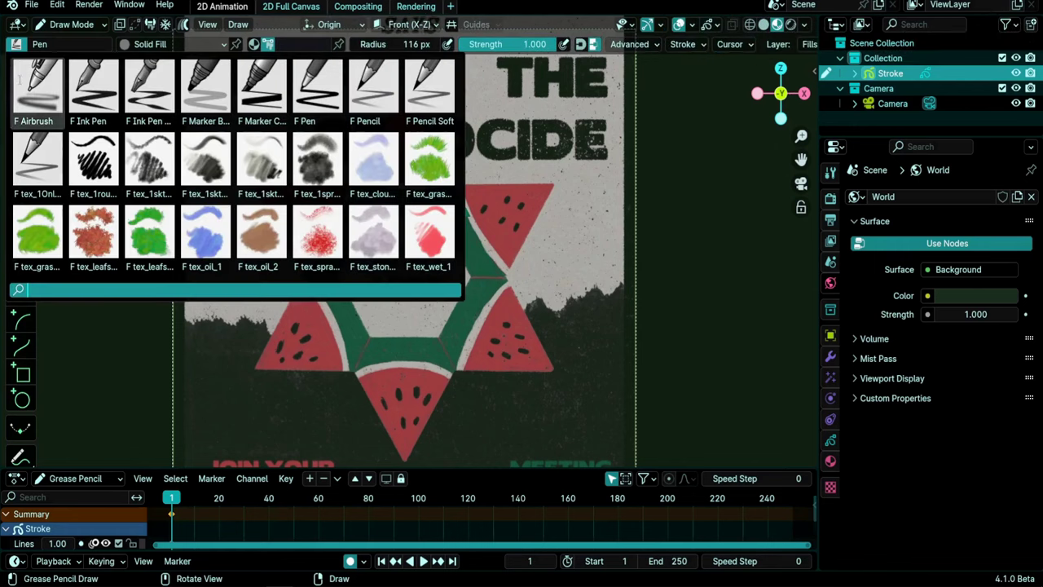
pyautogui.click(94, 161)
pyautogui.scroll(3, 410, 225)
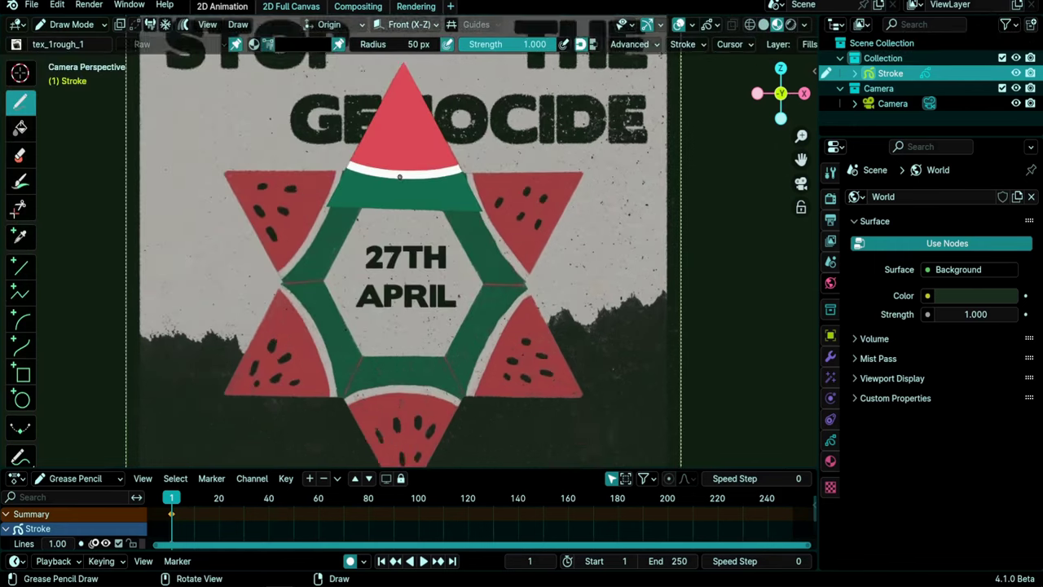
pyautogui.press('f')
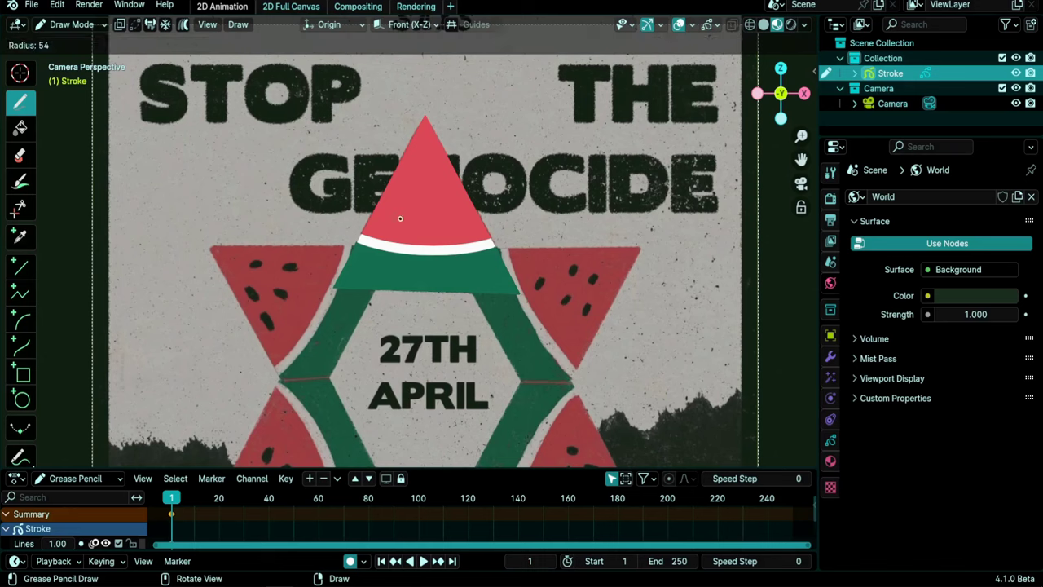
pyautogui.click(392, 215)
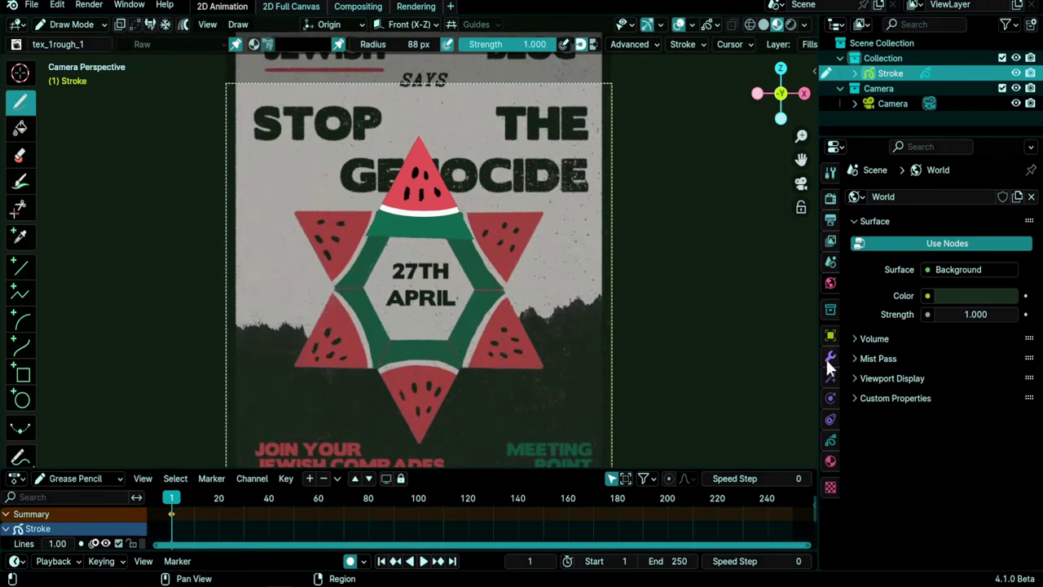
# Add an Array modifier to the slice and turn off its relative offset
pyautogui.click(825, 356)
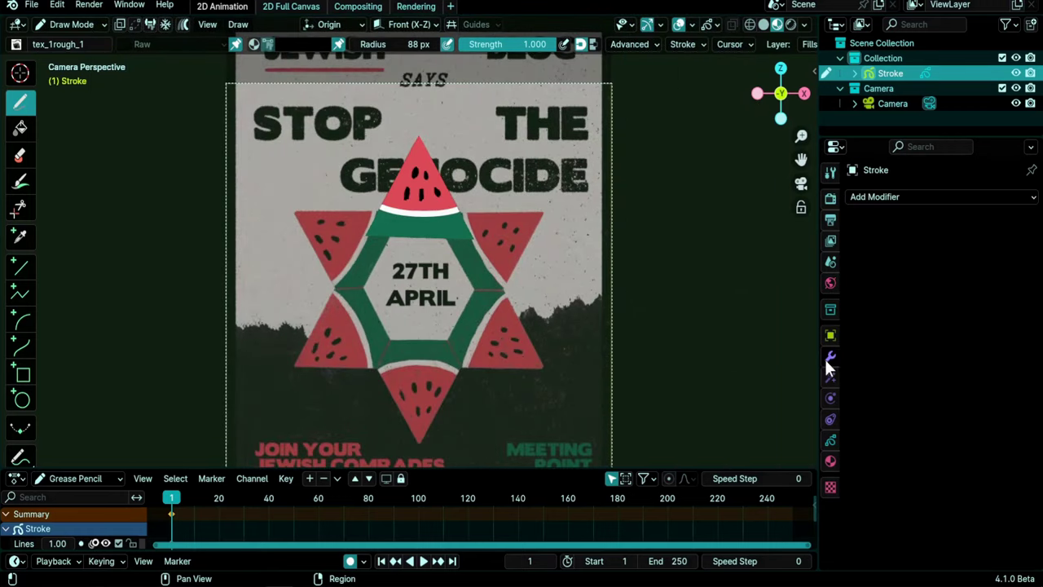
pyautogui.click(884, 197)
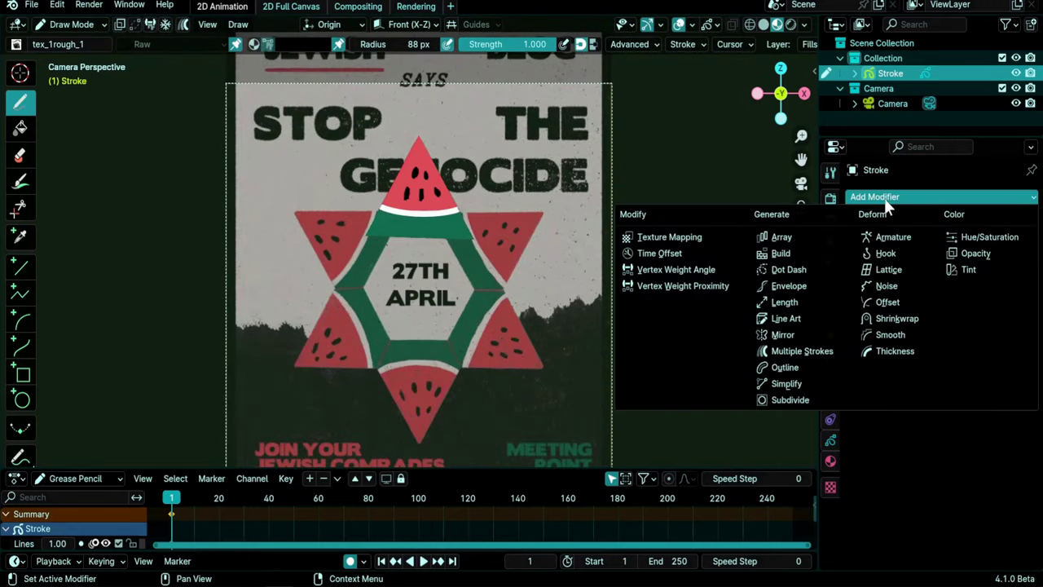
pyautogui.click(797, 233)
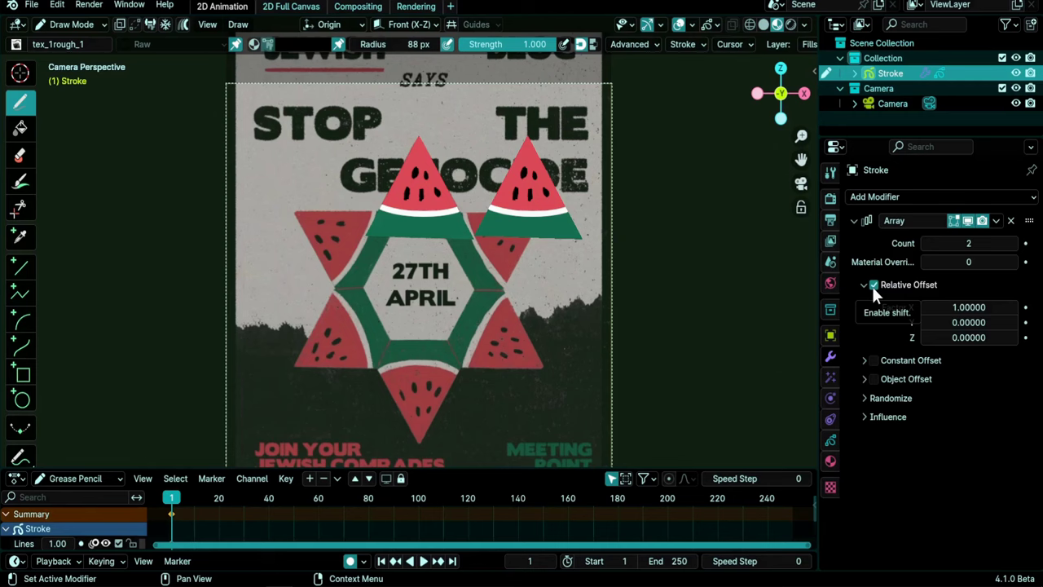
pyautogui.click(874, 286)
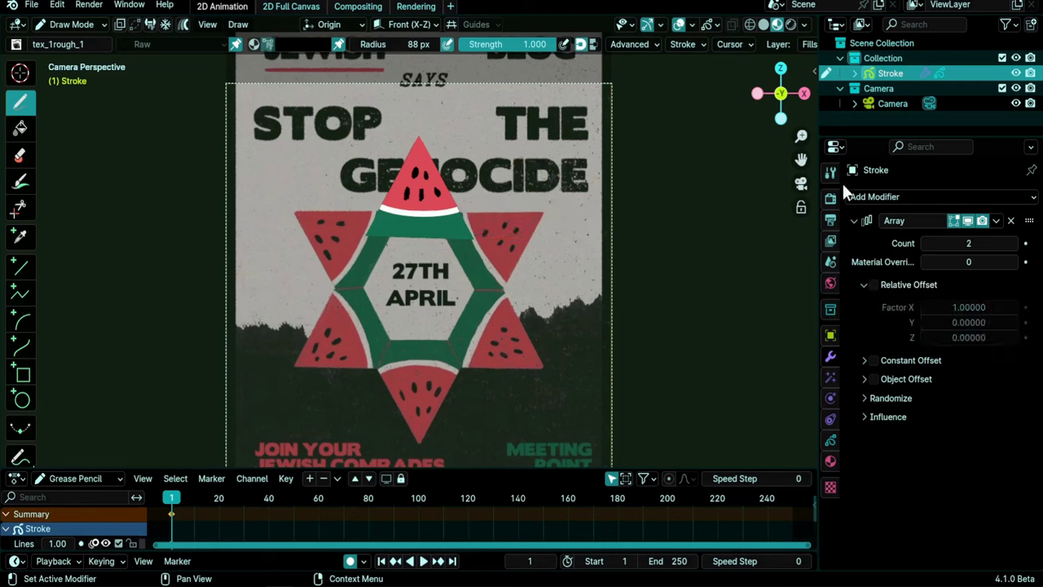
# Return to Object Mode and add an Arrows empty at the centre of the star
pyautogui.click(827, 74)
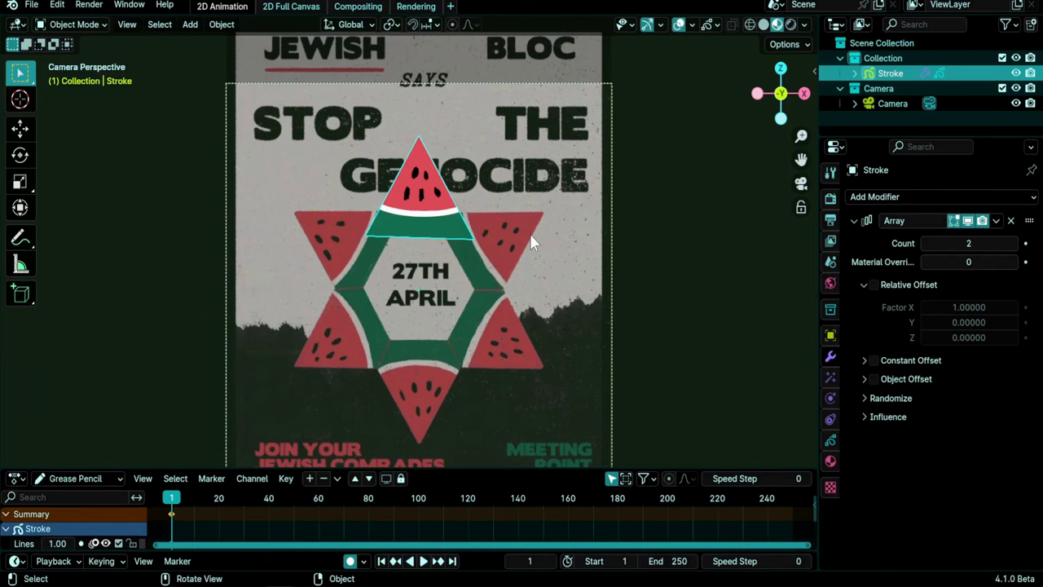
pyautogui.hotkey('shift', 'a')
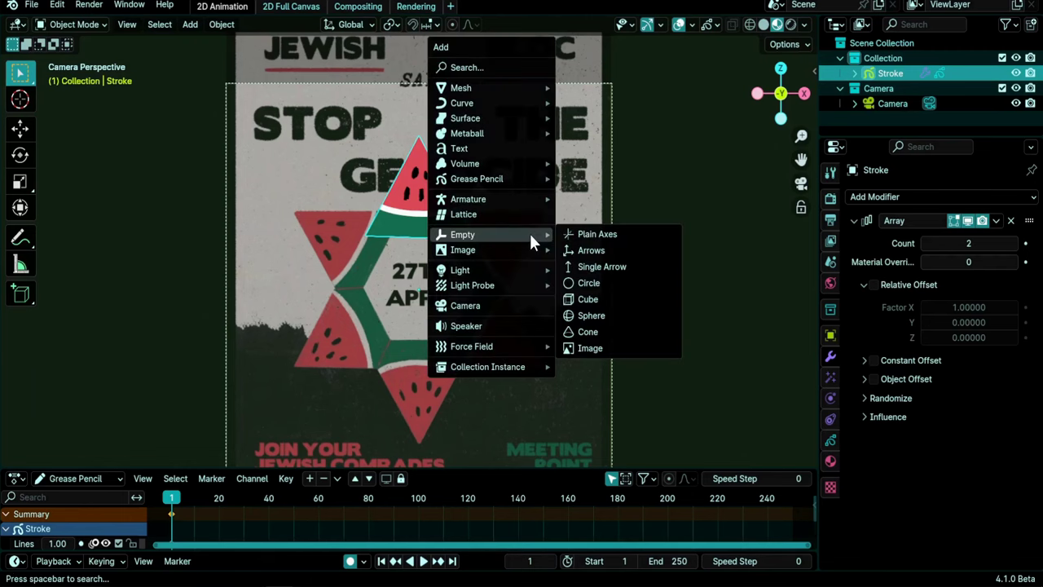
pyautogui.click(594, 250)
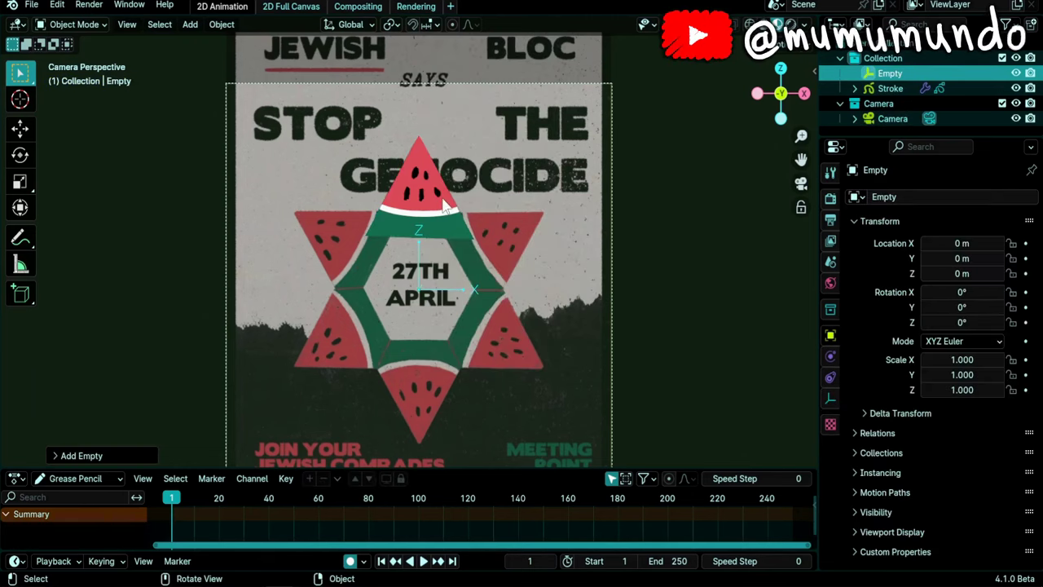
# Set the slice's Array modifier to use the Empty as object offset with a count of 6
pyautogui.click(443, 198)
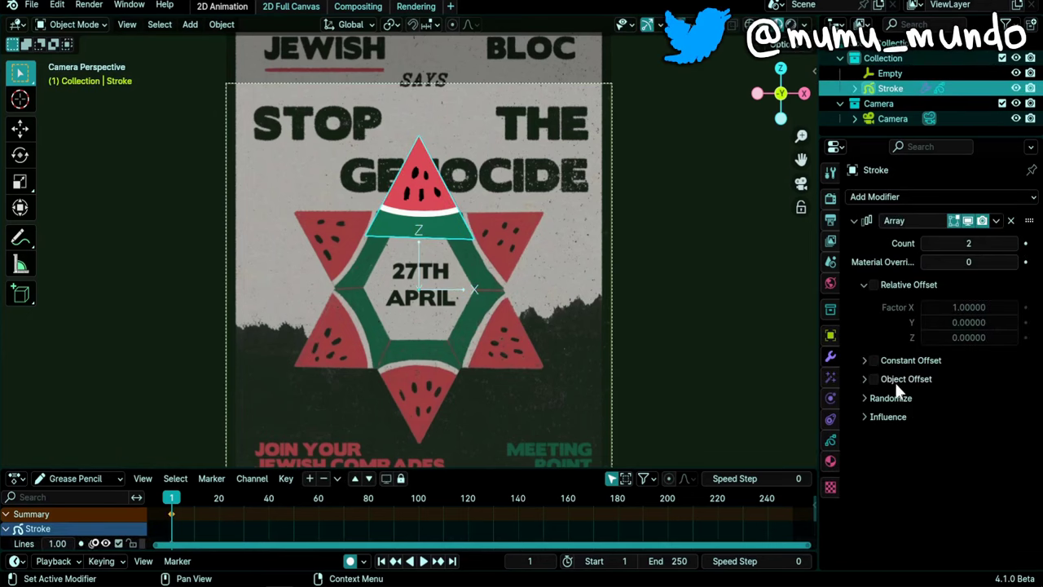
pyautogui.click(873, 379)
pyautogui.click(864, 379)
pyautogui.click(945, 401)
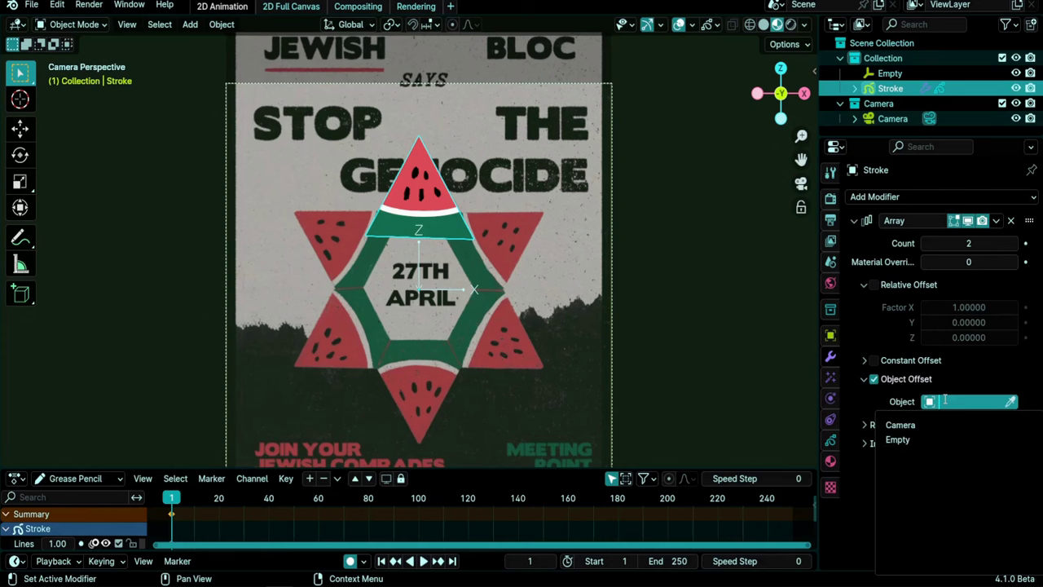
pyautogui.click(918, 439)
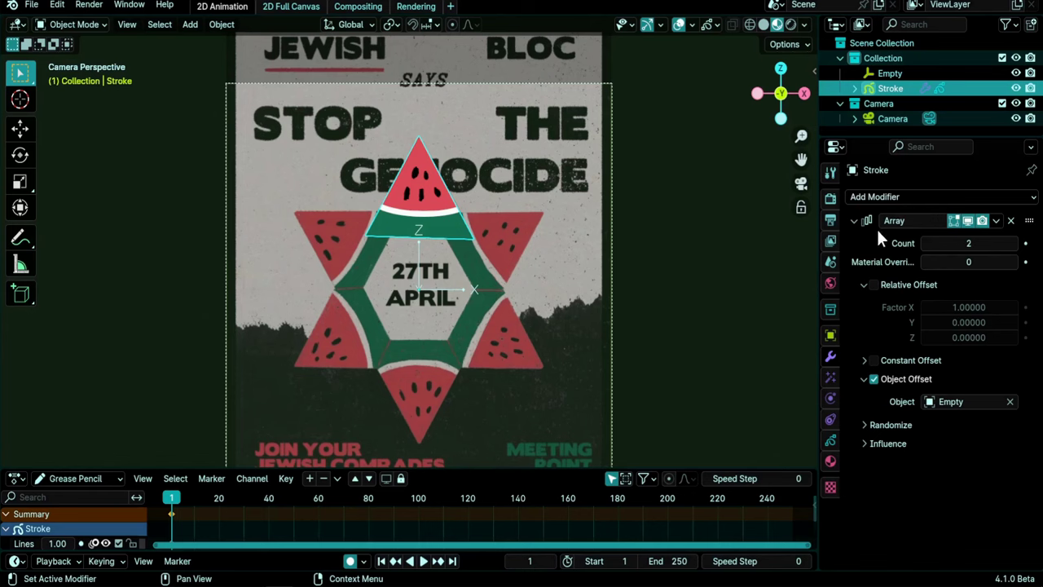
pyautogui.moveTo(968, 243); pyautogui.dragTo(1003, 245)
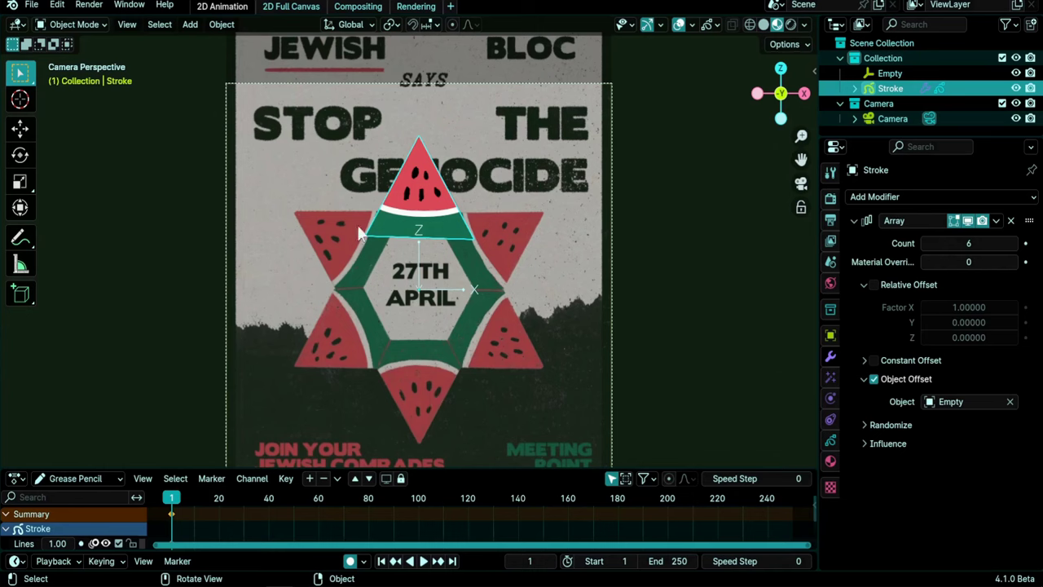
# Rotate the Empty 60° around the global Y axis so the arrayed slices form the full star
pyautogui.click(451, 297)
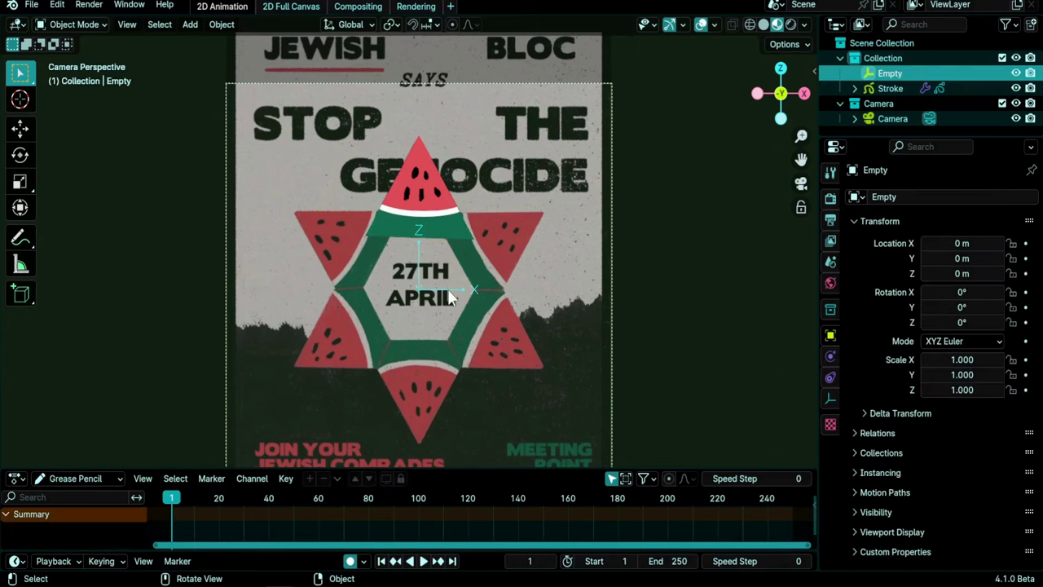
pyautogui.press('r')
pyautogui.press('y')
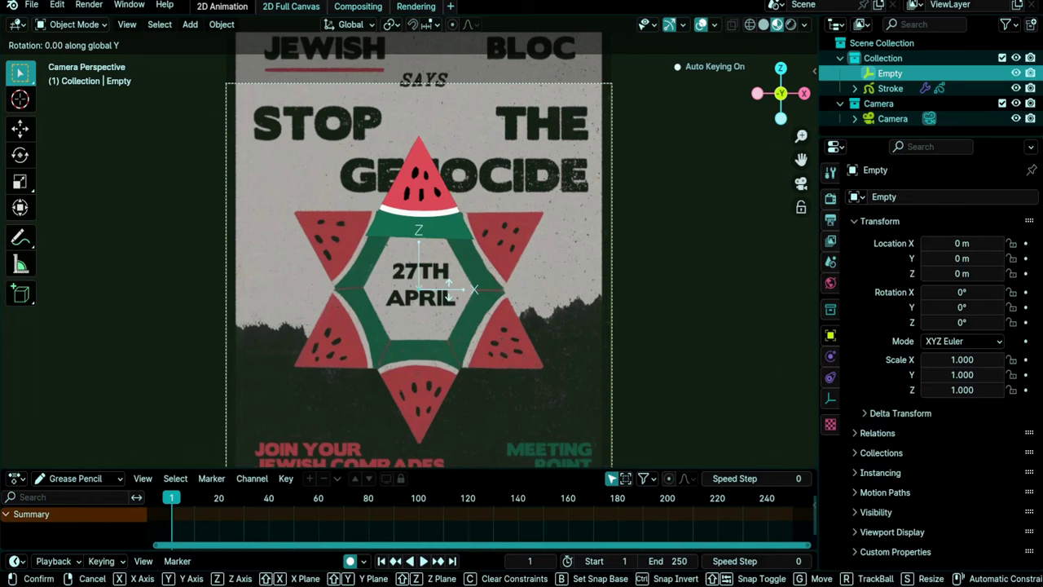
pyautogui.write('60')
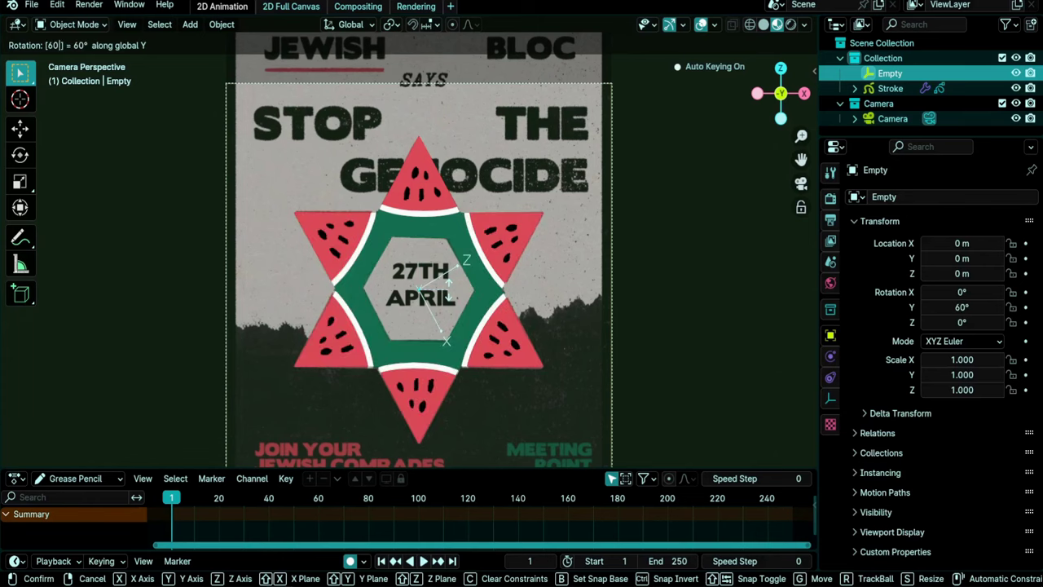
pyautogui.press('Return')
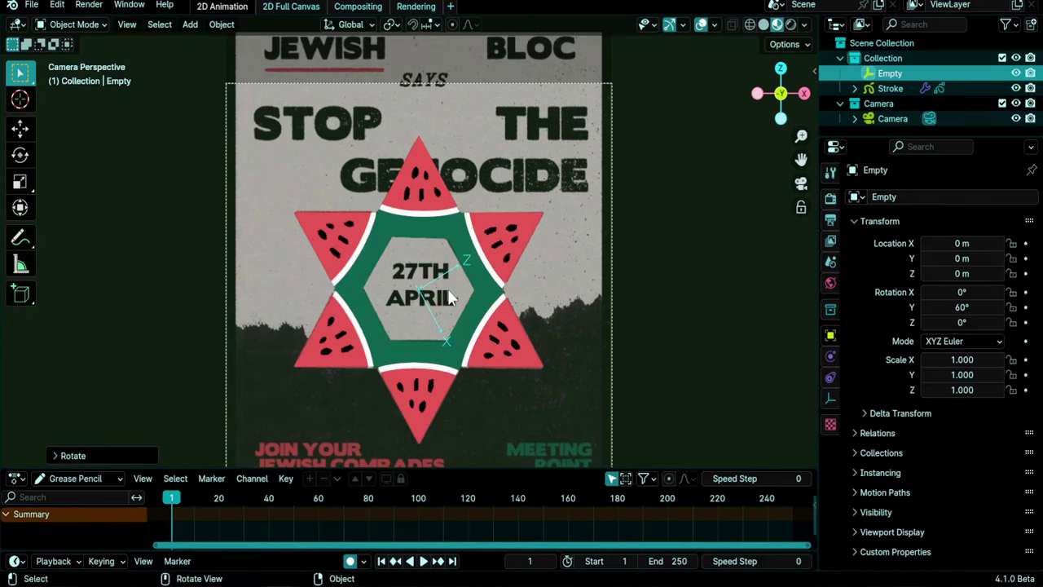
# Hide the camera with its poster reference and insert a rotation keyframe for the Empty at frame 1
pyautogui.click(1015, 118)
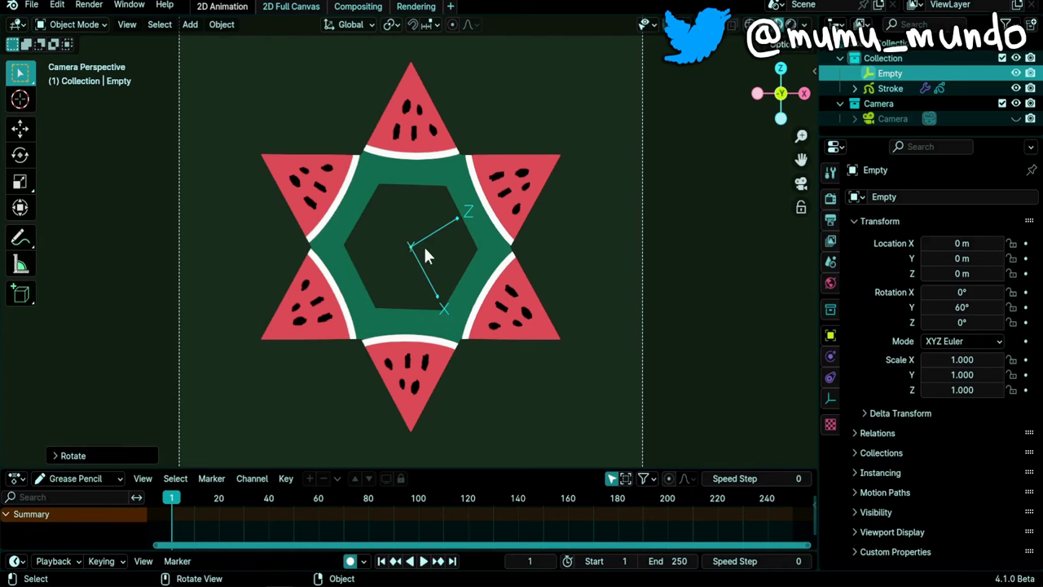
pyautogui.press('k')
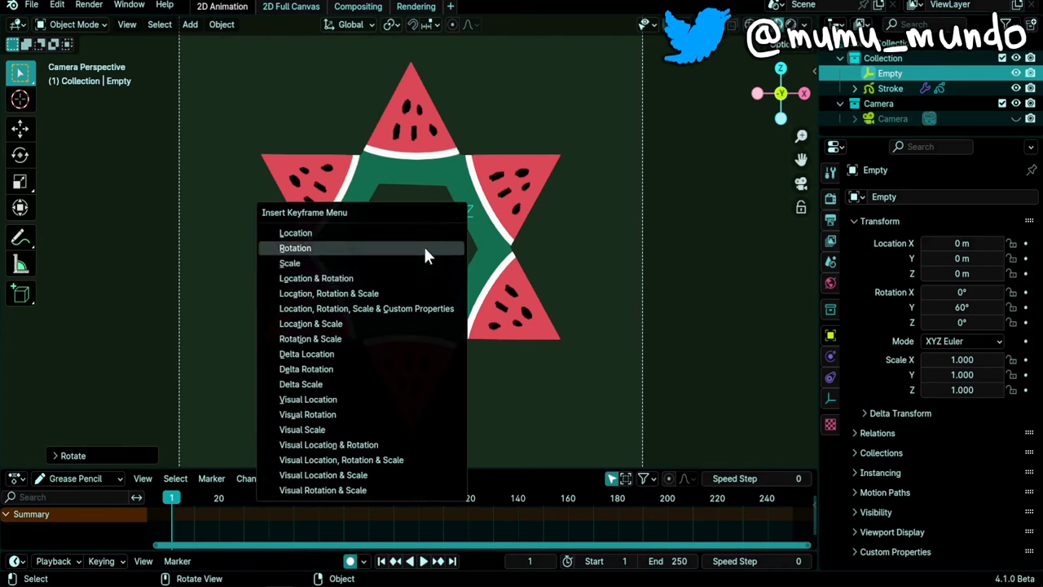
pyautogui.click(295, 245)
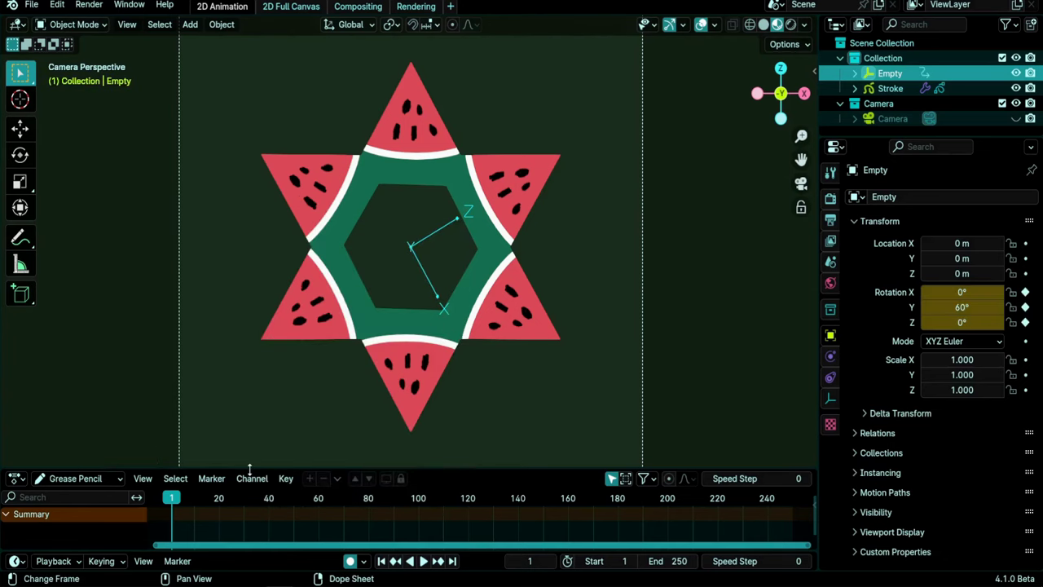
# Enlarge the keyframe editor and switch it from Grease Pencil to Dope Sheet mode
pyautogui.moveTo(274, 470); pyautogui.dragTo(275, 404)
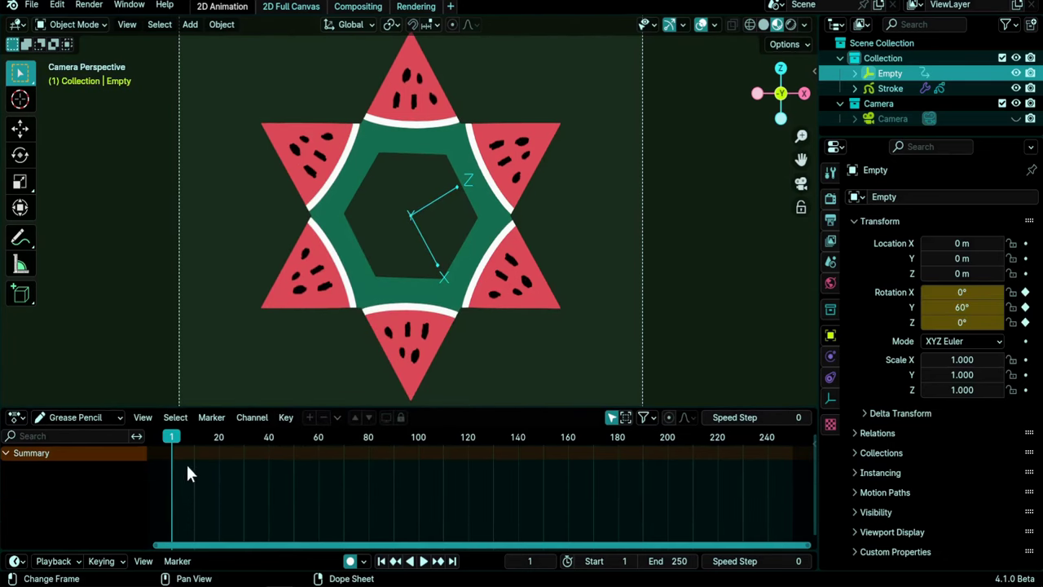
pyautogui.click(88, 417)
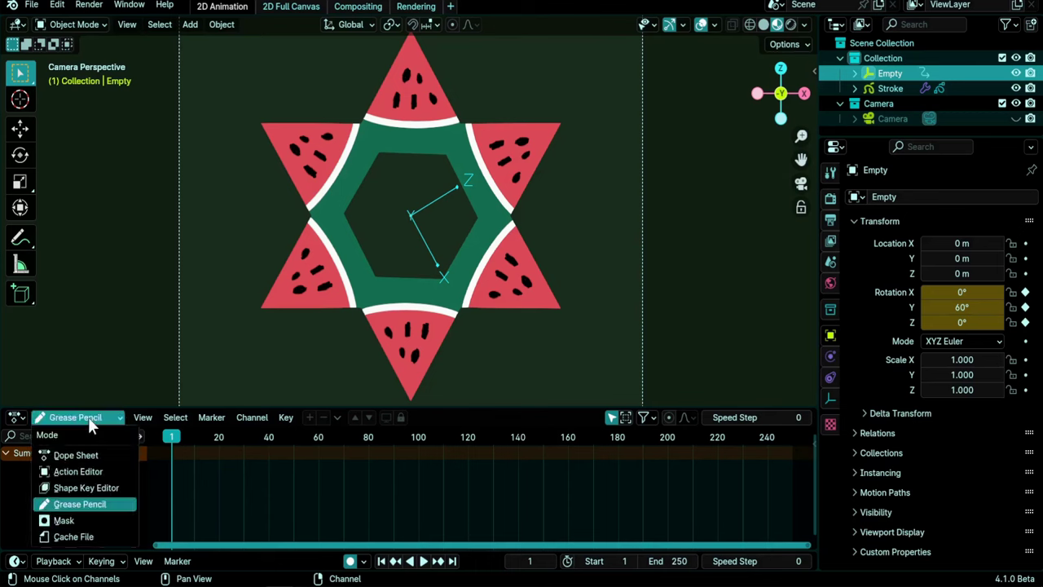
pyautogui.click(84, 451)
# Copy the Empty's rotation keyframe from frame 1 to frame 30
pyautogui.click(169, 497)
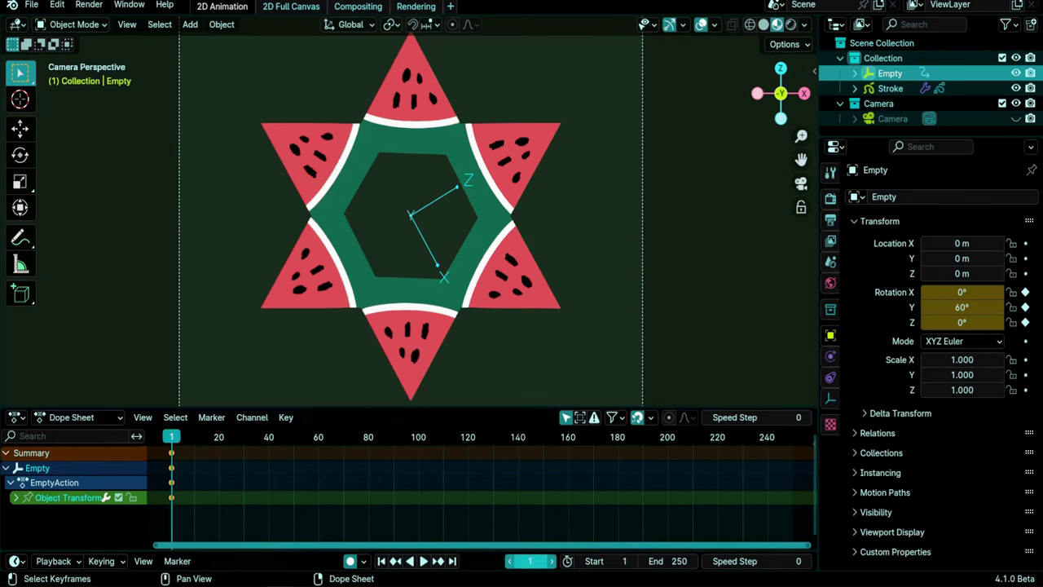
pyautogui.click(529, 560)
pyautogui.write('30')
pyautogui.press('Return')
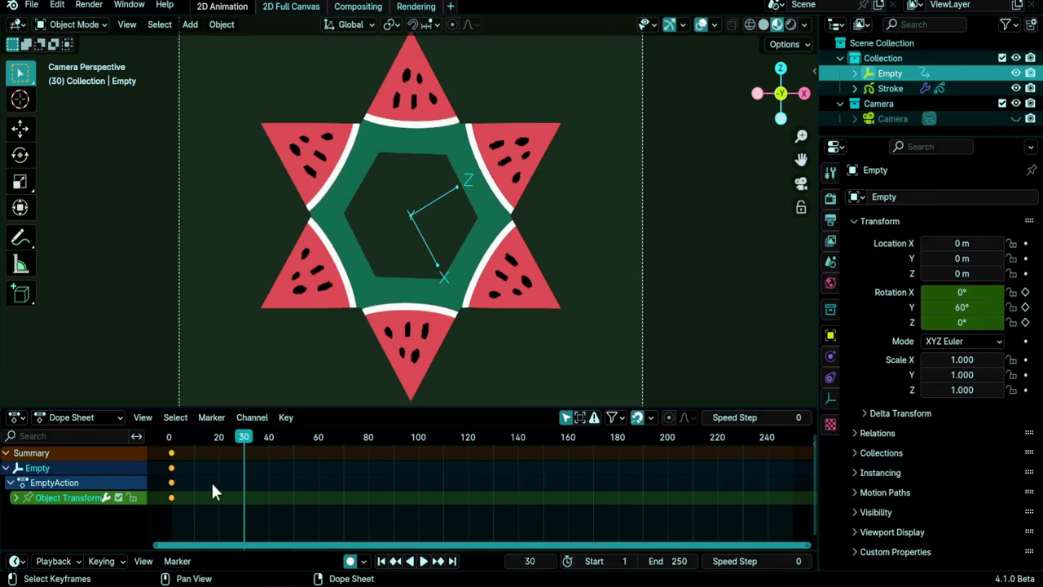
pyautogui.hotkey('ctrl', 'v')
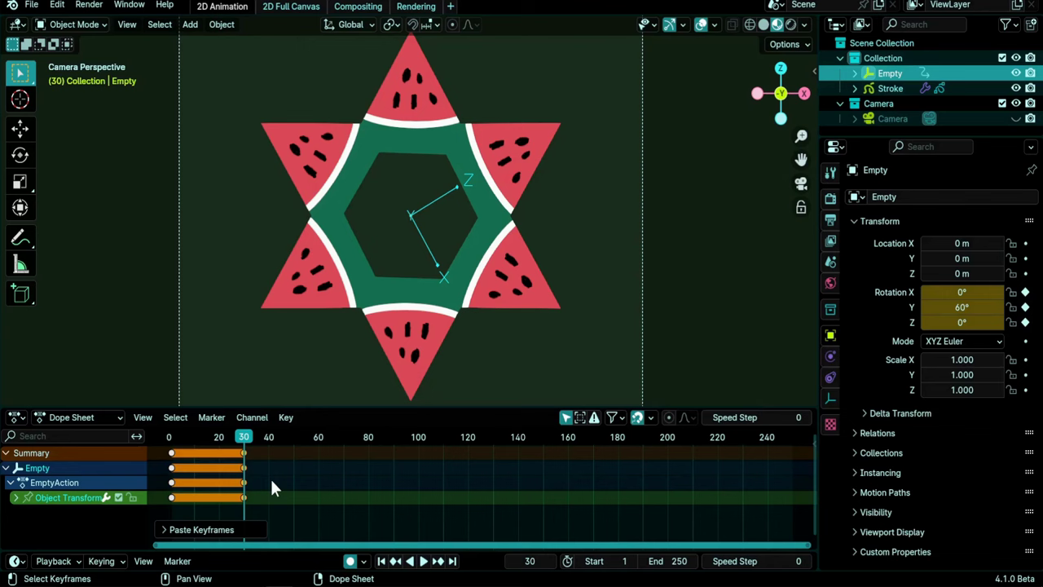
# Clear the Empty's rotation at frame 1, then preview the slices fanning out and move the current frame to 40
pyautogui.hotkey('shift', 'Left')
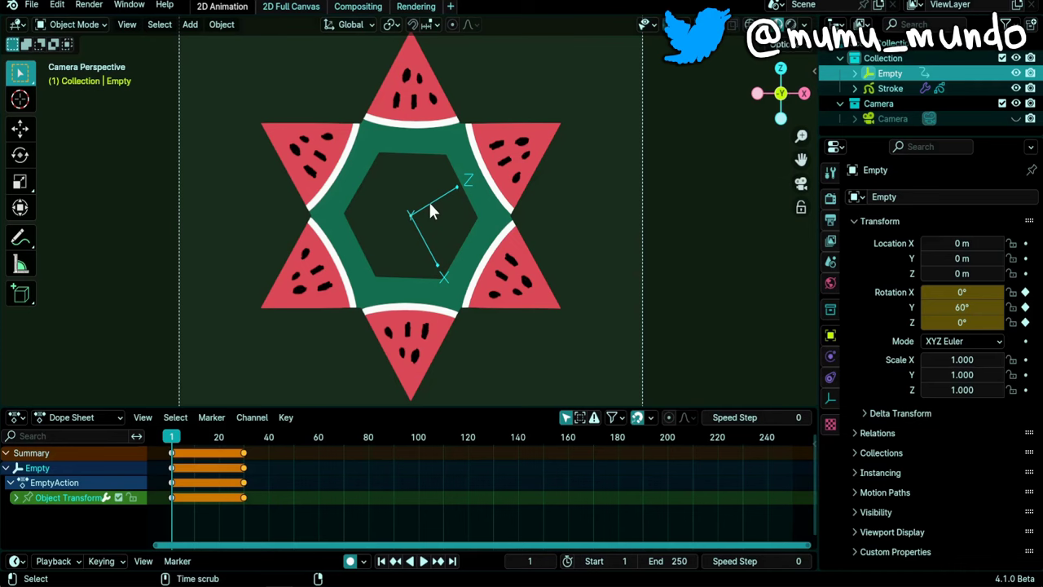
pyautogui.hotkey('alt', 'r')
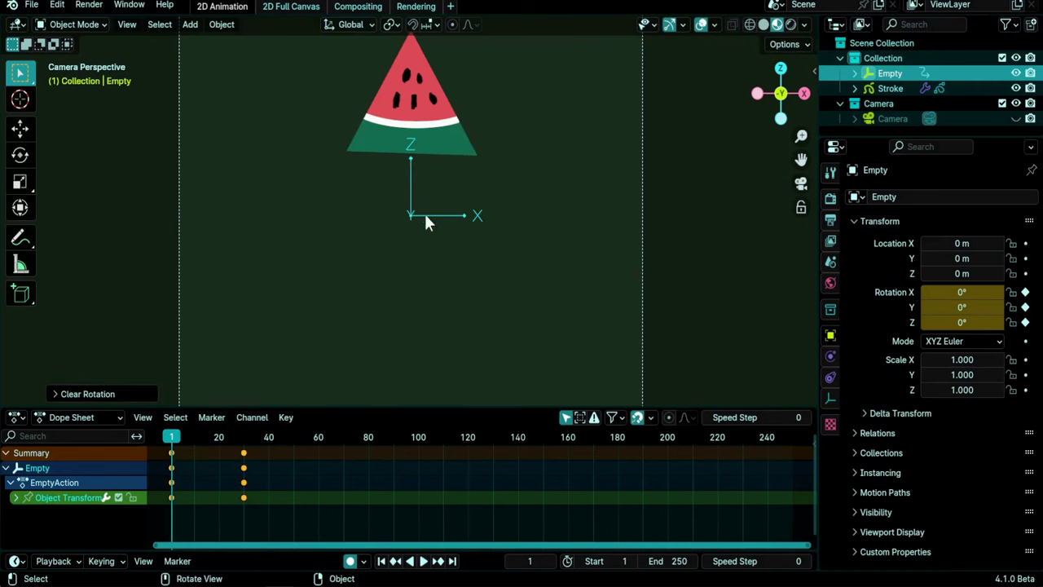
pyautogui.press('space')
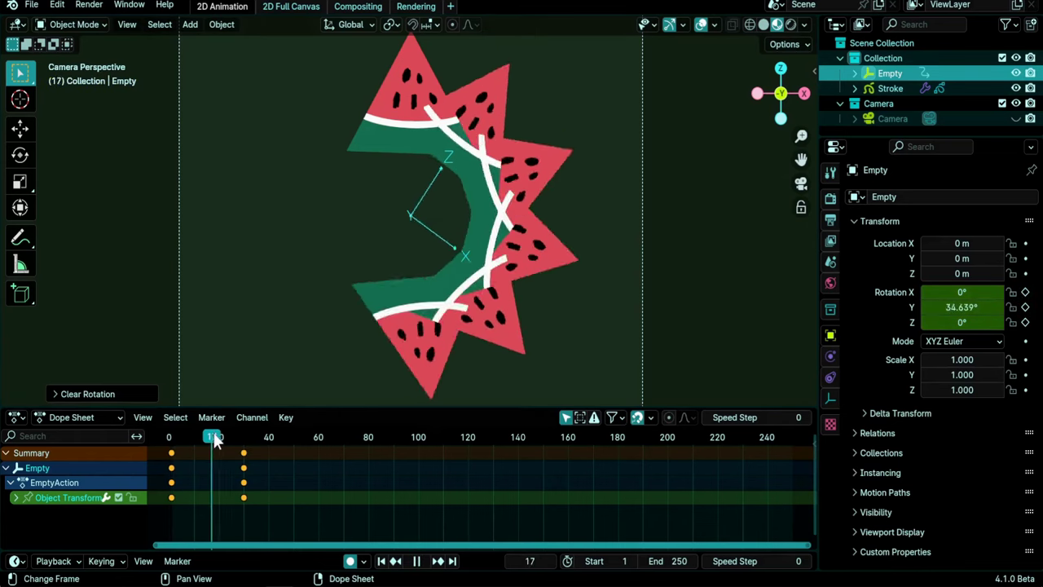
pyautogui.moveTo(228, 440); pyautogui.dragTo(243, 433)
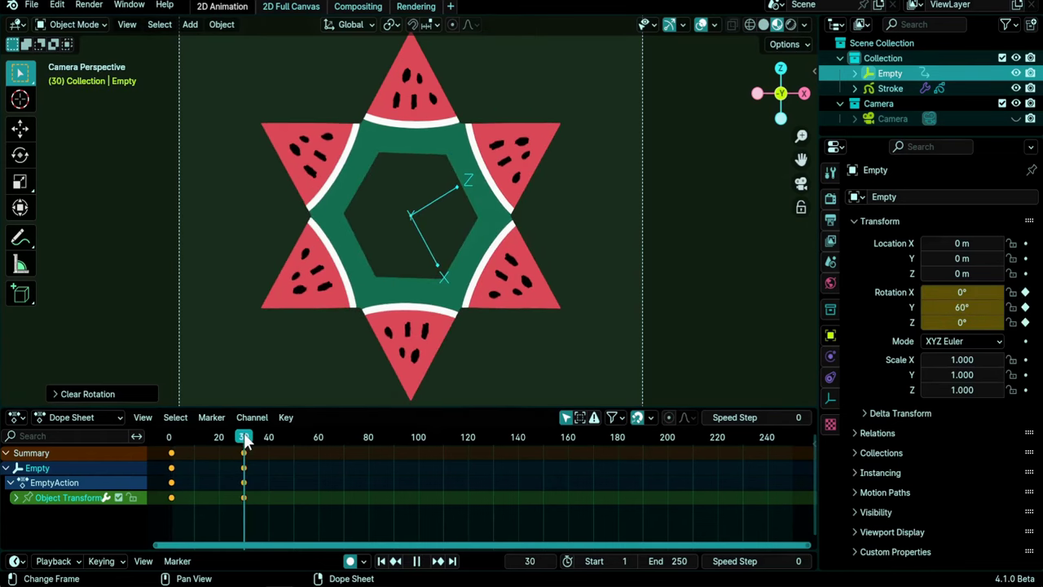
pyautogui.press('space')
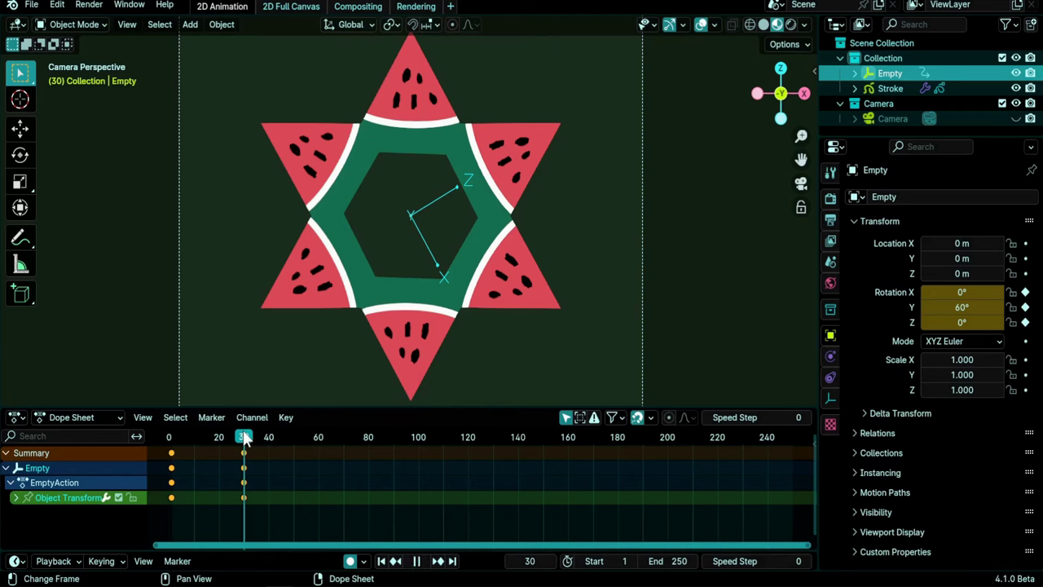
pyautogui.moveTo(244, 437); pyautogui.dragTo(269, 450)
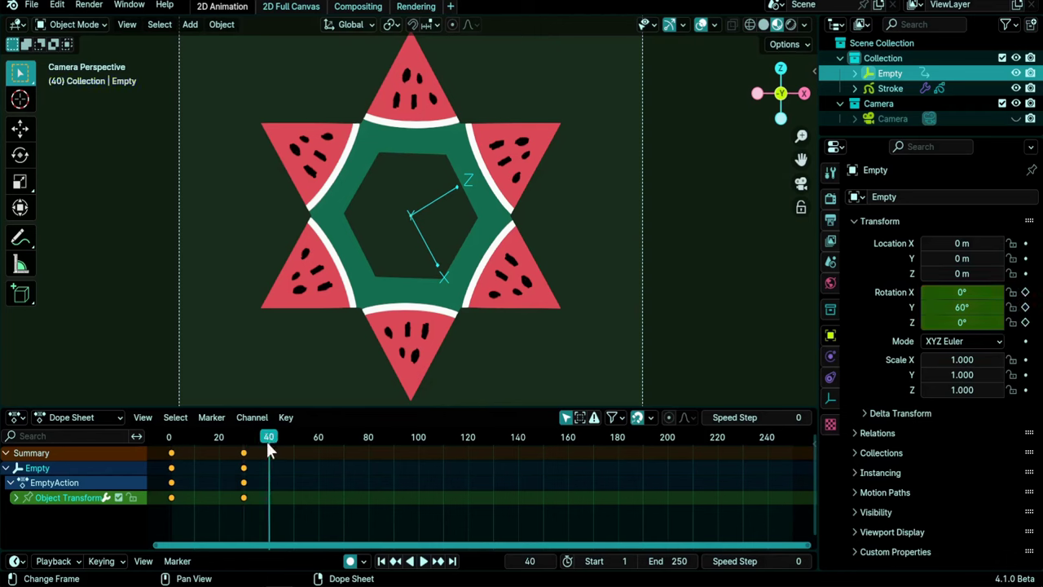
# Copy the Empty's rotation keyframe from frame 30 to frame 40
pyautogui.click(244, 497)
pyautogui.hotkey('ctrl', 'c')
pyautogui.hotkey('ctrl', 'v')
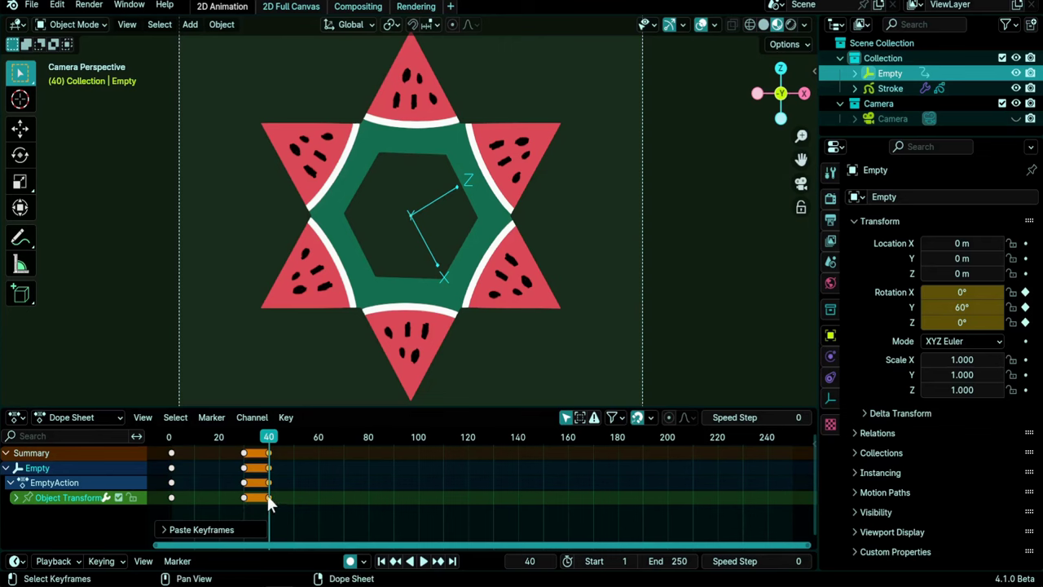
# Advance the current frame by 30 to frame 70 and duplicate the Empty's frame 1 rotation keyframe there
pyautogui.click(531, 560)
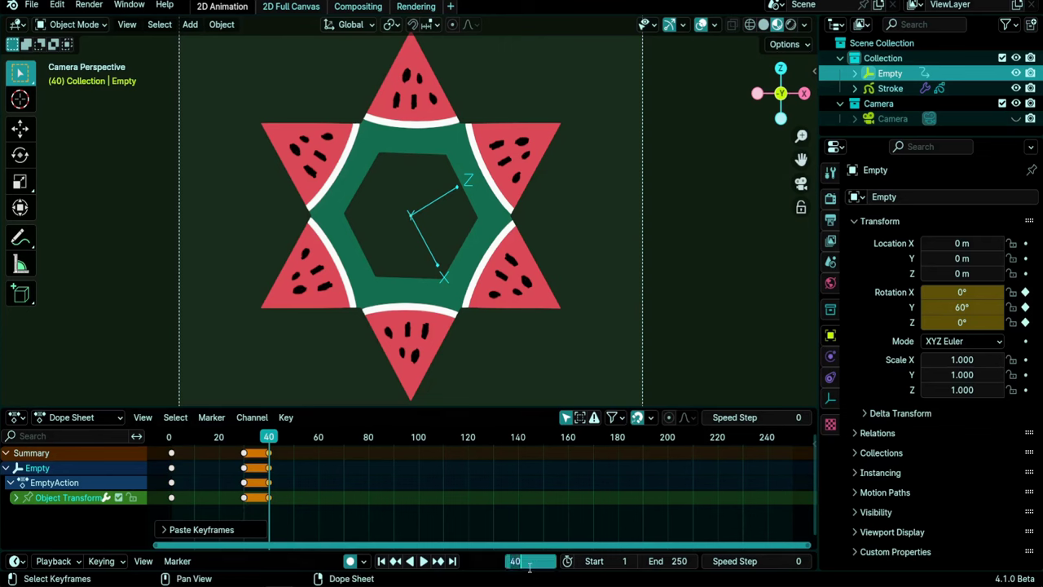
pyautogui.click(532, 560)
pyautogui.write('+30')
pyautogui.press('Return')
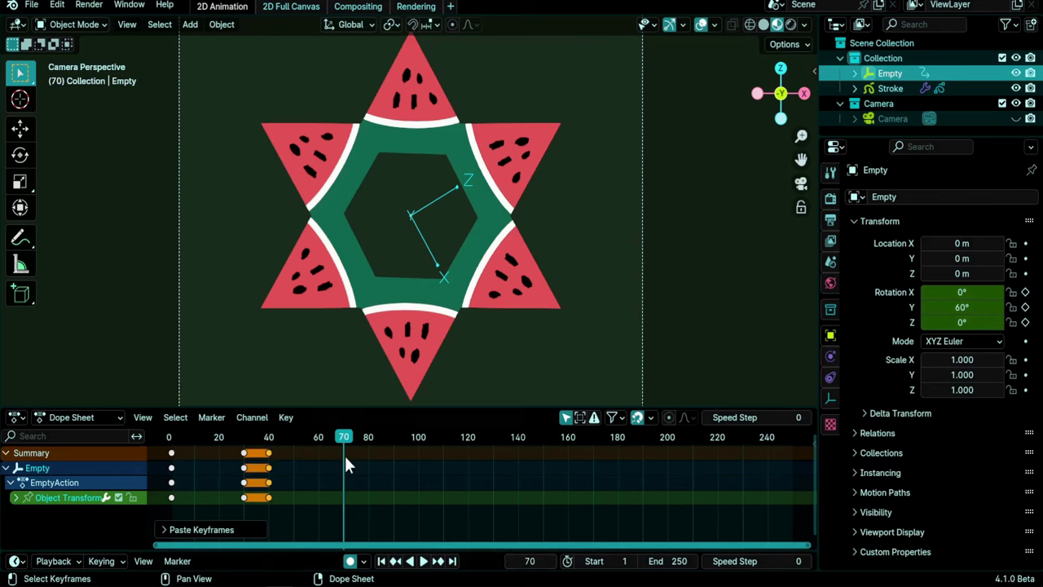
pyautogui.click(171, 498)
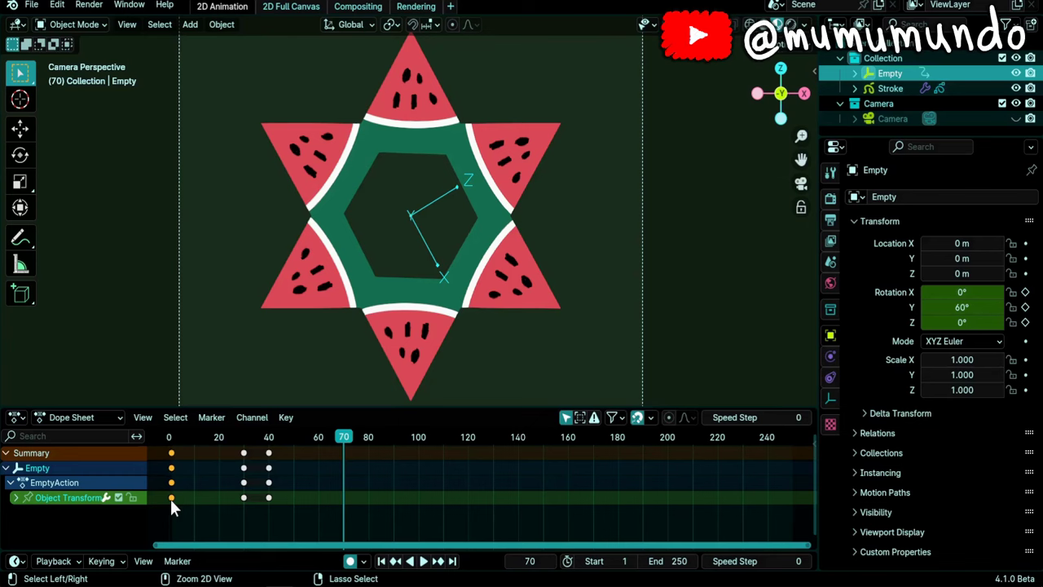
pyautogui.hotkey('ctrl', 'v')
# Set the scene's end frame to 80 and play back the slices fanning out and folding back
pyautogui.click(681, 561)
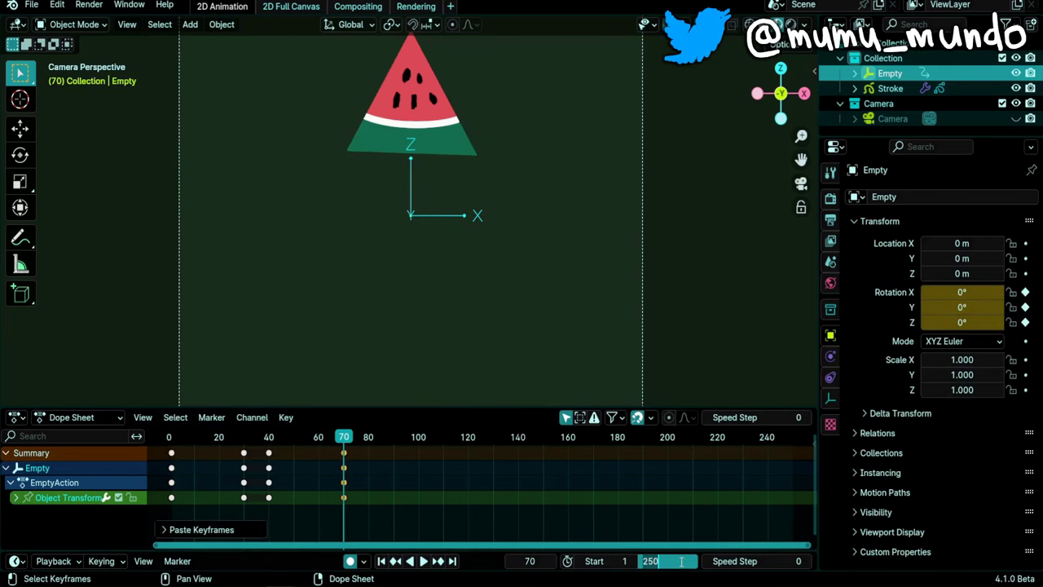
pyautogui.write('80')
pyautogui.press('Return')
pyautogui.scroll(-2, 542, 283)
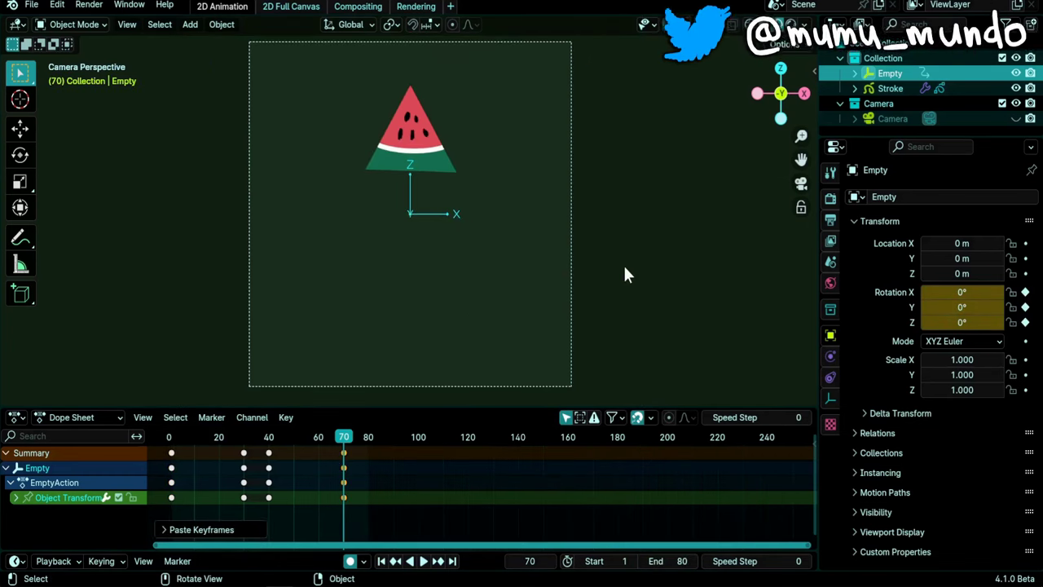
pyautogui.press('space')
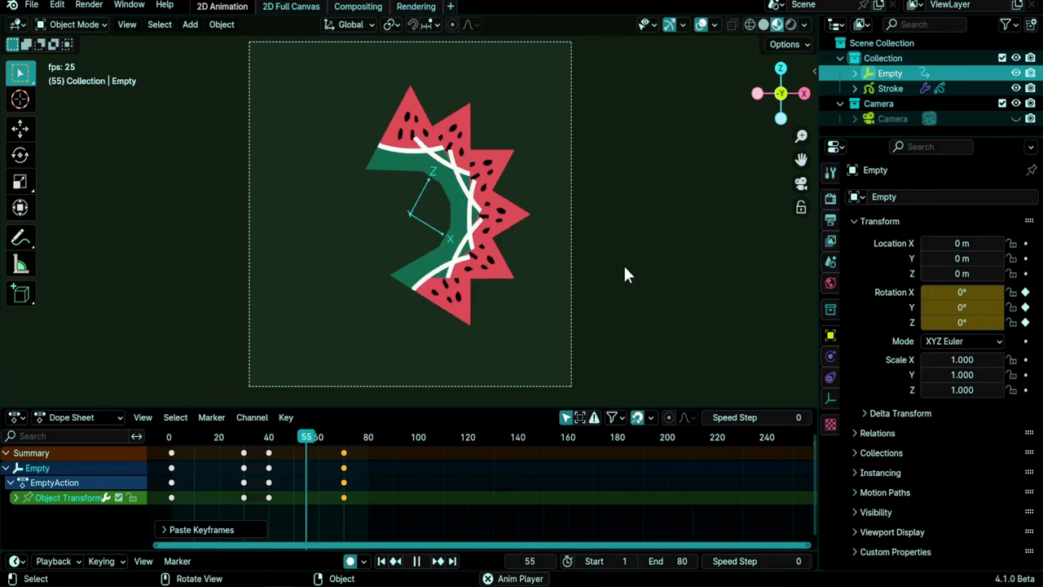
pyautogui.press('Escape')
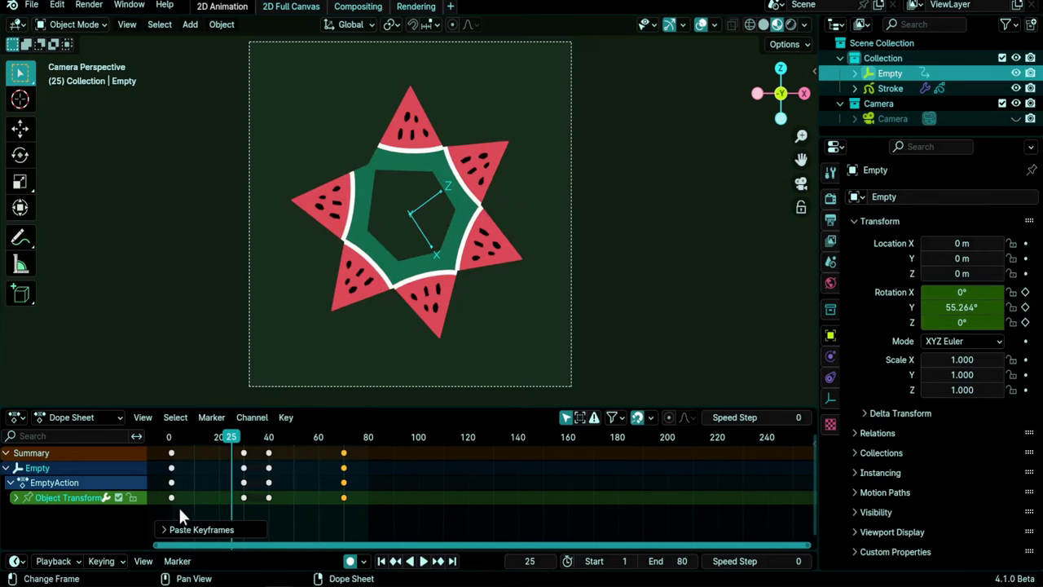
# Move the Empty's rotation keyframe from frame 30 to frame 1, delete the ones at frames 40 and 70, and return to frame 1
pyautogui.click(244, 498)
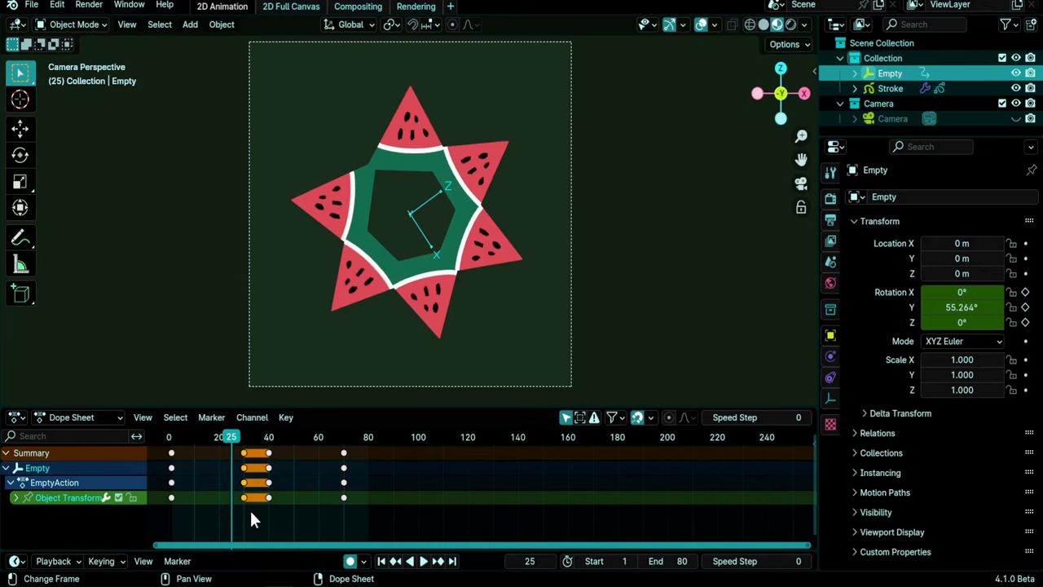
pyautogui.press('g')
pyautogui.click(181, 510)
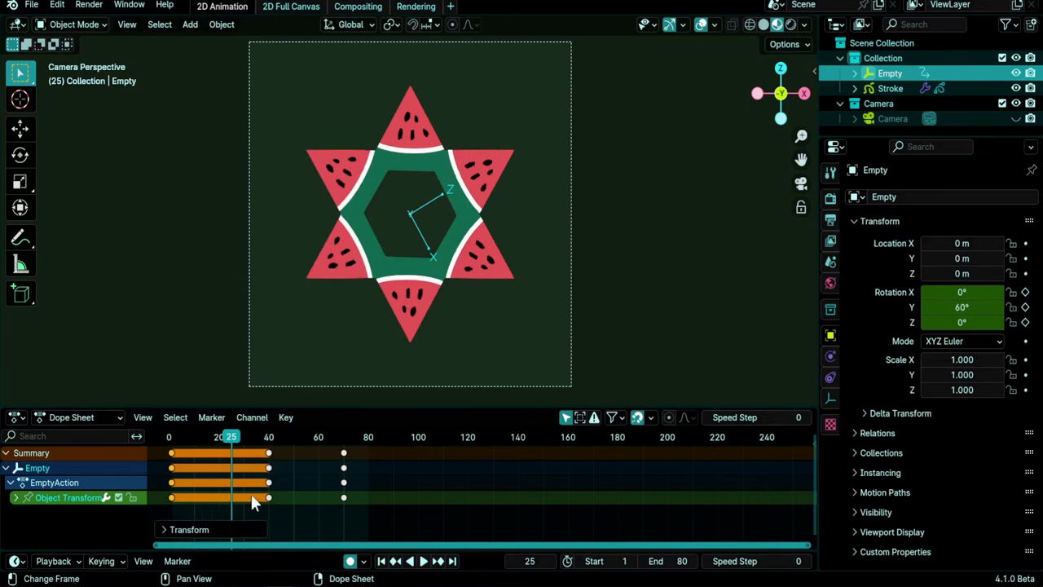
pyautogui.moveTo(252, 495); pyautogui.dragTo(370, 515)
pyautogui.press('Delete')
pyautogui.hotkey('shift', 'Left')
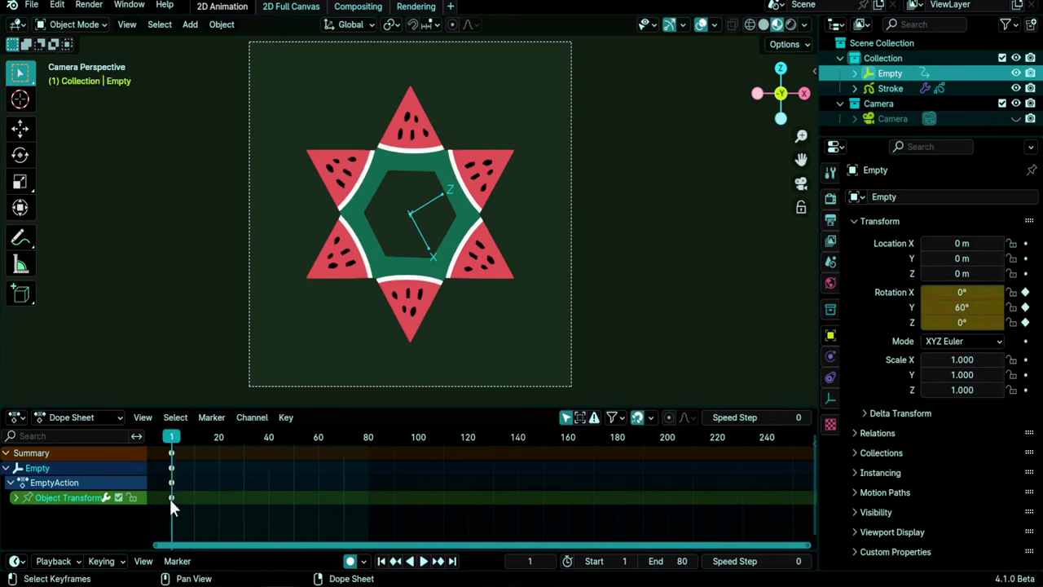
# Apply the Array modifier on the Stroke object and add a Noise modifier to it
pyautogui.click(494, 176)
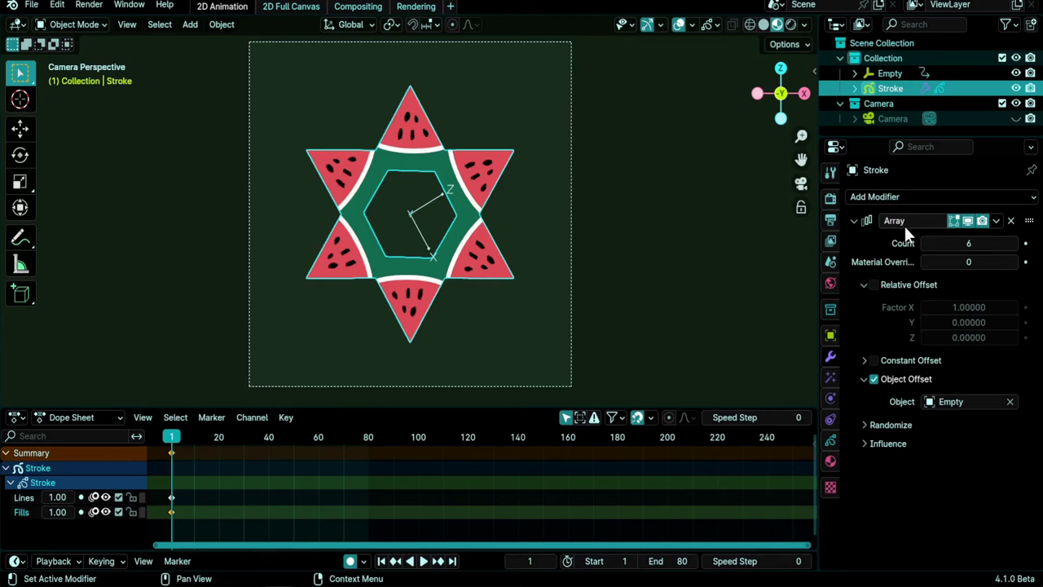
pyautogui.click(995, 220)
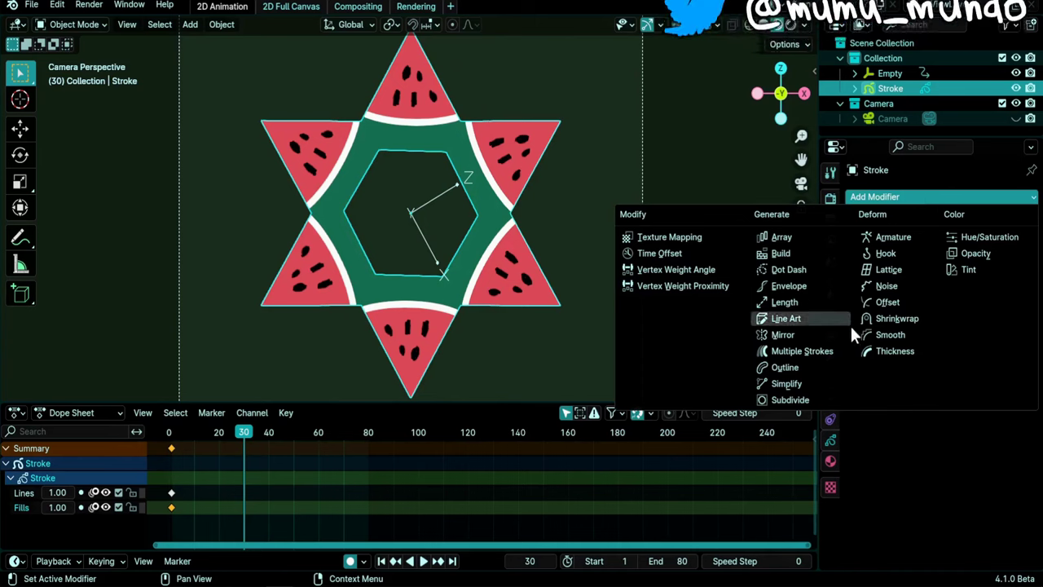
pyautogui.click(886, 285)
# Set the Noise modifier's Position to 0.06, Thickness to 0.39 and Noise Scale to 0.083, and hide the viewport overlays
pyautogui.moveTo(932, 242); pyautogui.dragTo(927, 276)
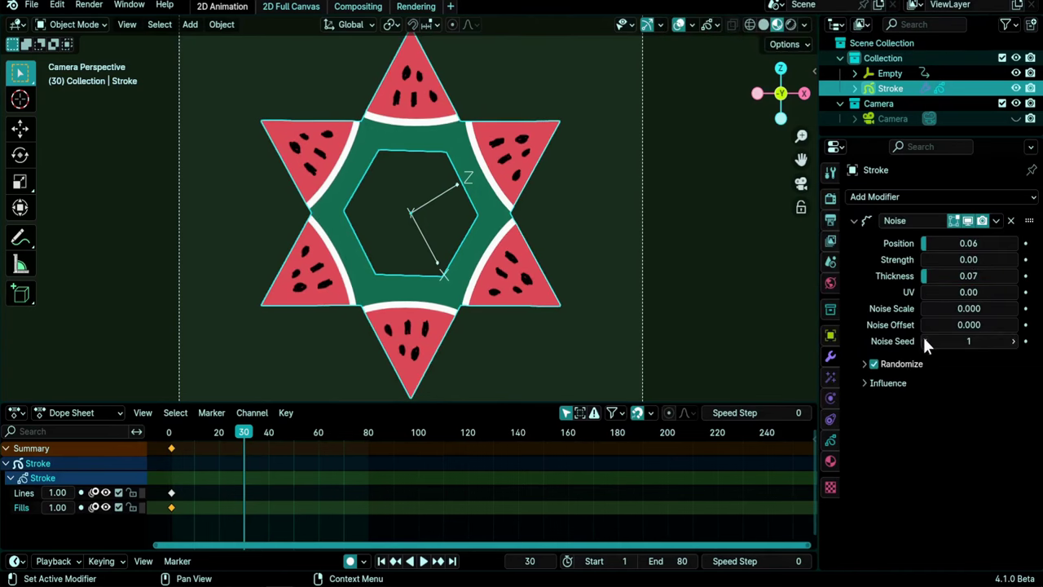
pyautogui.moveTo(937, 313); pyautogui.dragTo(949, 313)
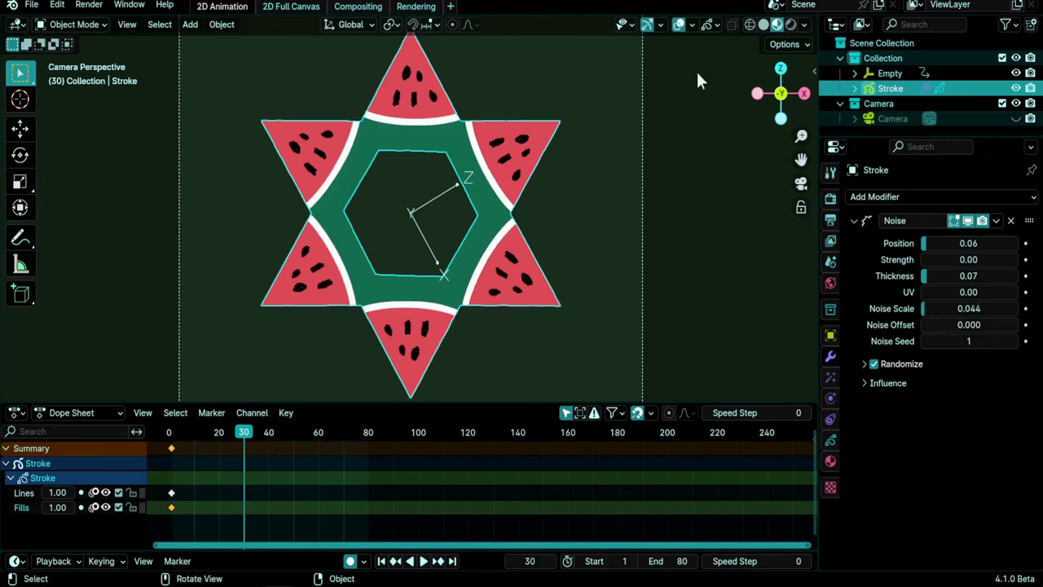
pyautogui.click(679, 25)
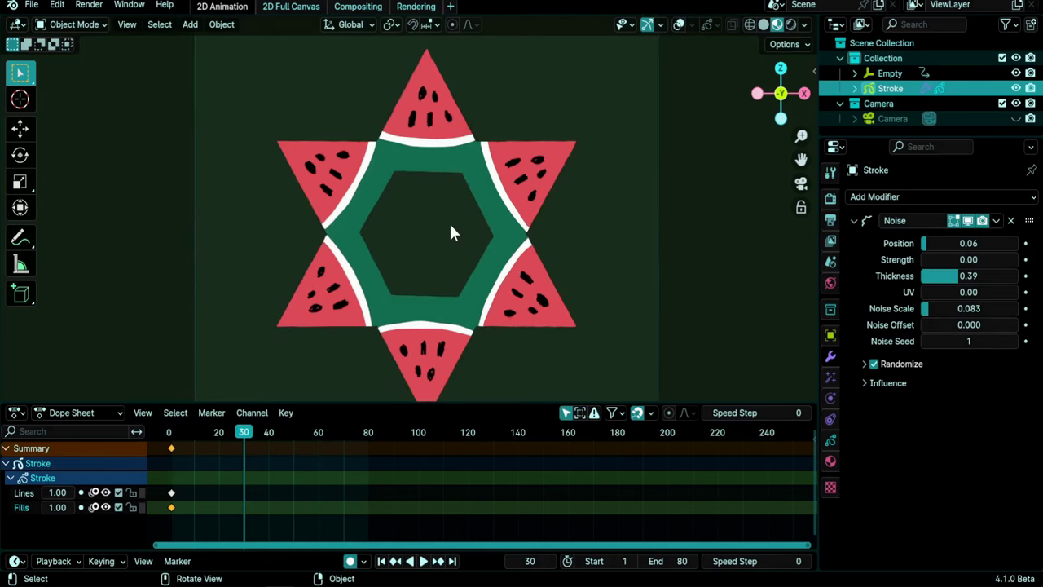
# Put the Stroke object in Sculpt Mode with a 76 px Push brush, and show the camera's poster reference and the overlays
pyautogui.hotkey('ctrl', 'Tab')
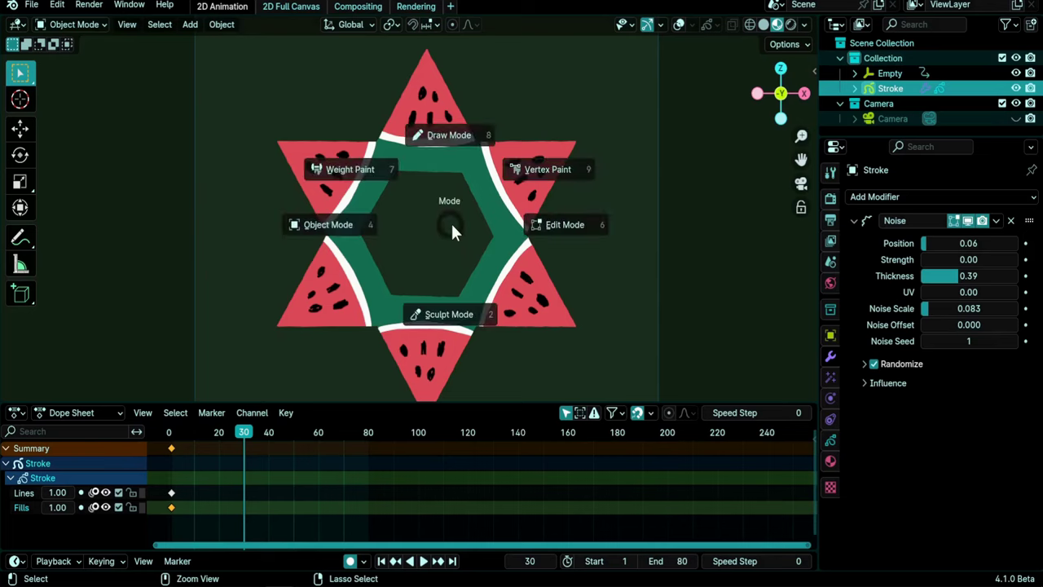
pyautogui.click(449, 312)
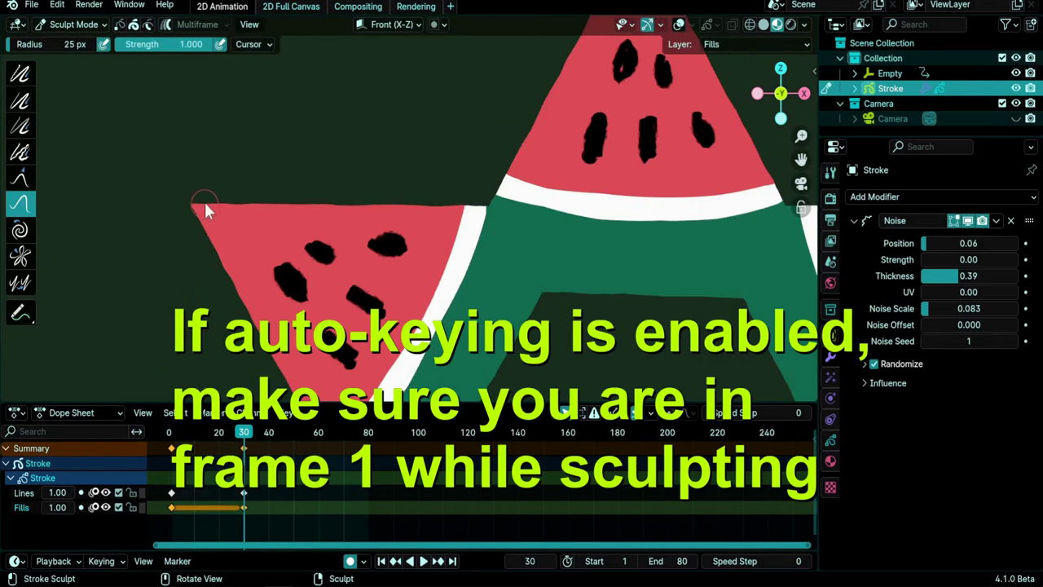
pyautogui.press('shift')
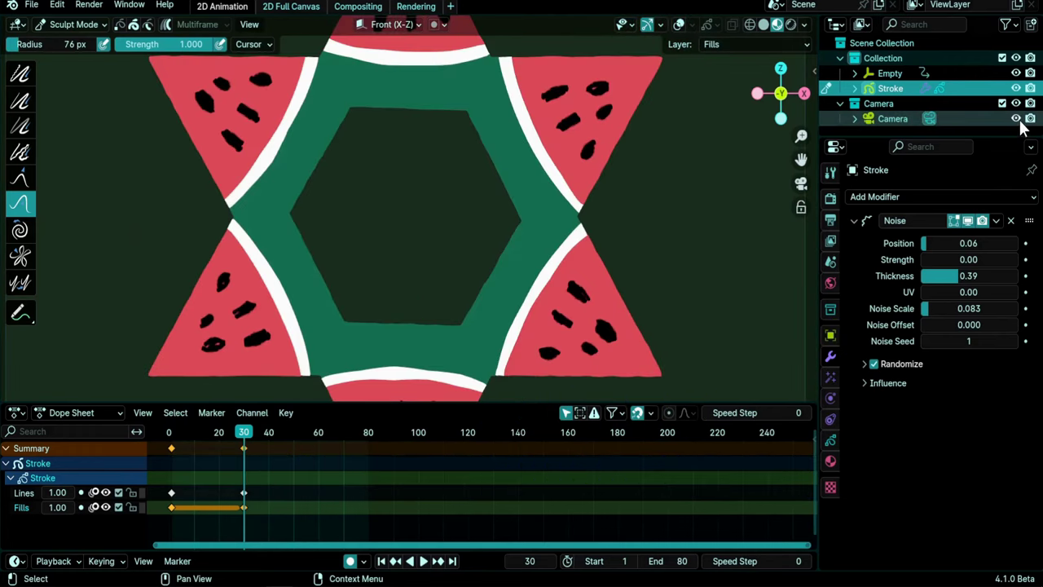
pyautogui.click(680, 25)
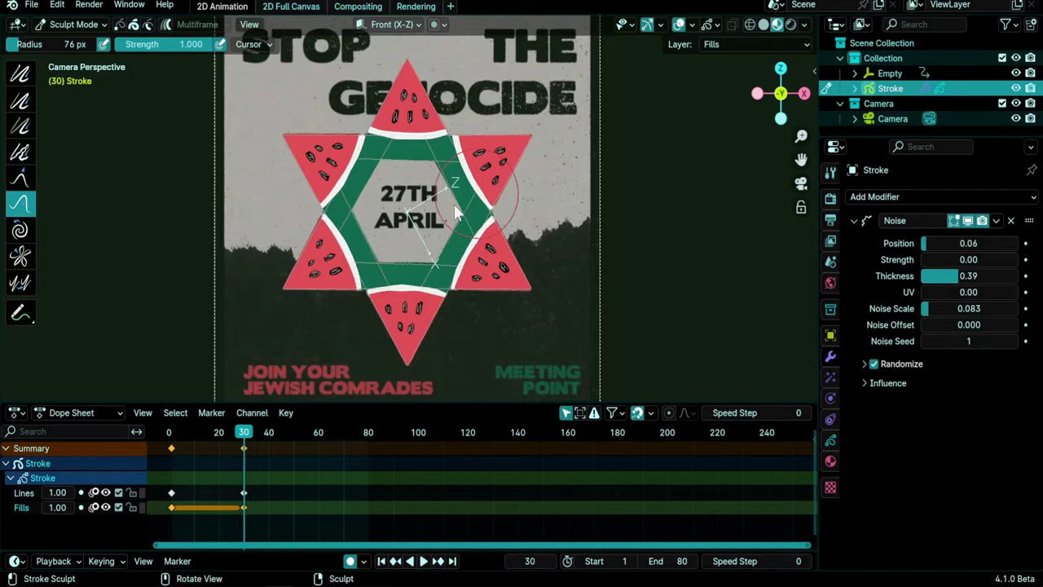
# Push the hexagon's lower-left inner edge and the lower-left slice's outer edge into slightly irregular outlines
pyautogui.scroll(5, 384, 228)
pyautogui.scroll(3, 477, 291)
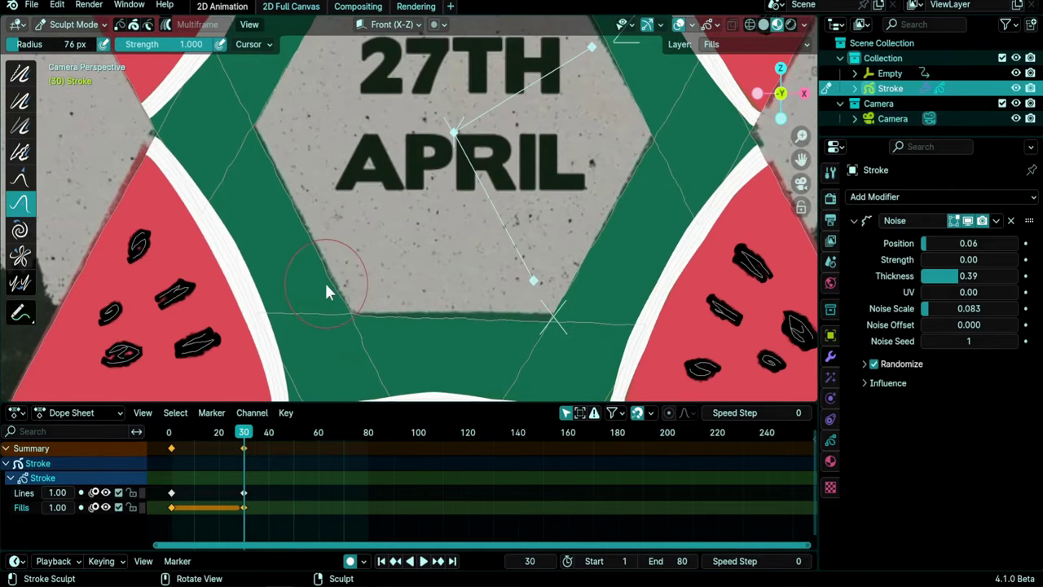
pyautogui.moveTo(326, 285); pyautogui.dragTo(299, 235)
pyautogui.moveTo(294, 228); pyautogui.dragTo(277, 220)
pyautogui.scroll(-3, 261, 235)
pyautogui.click(250, 243)
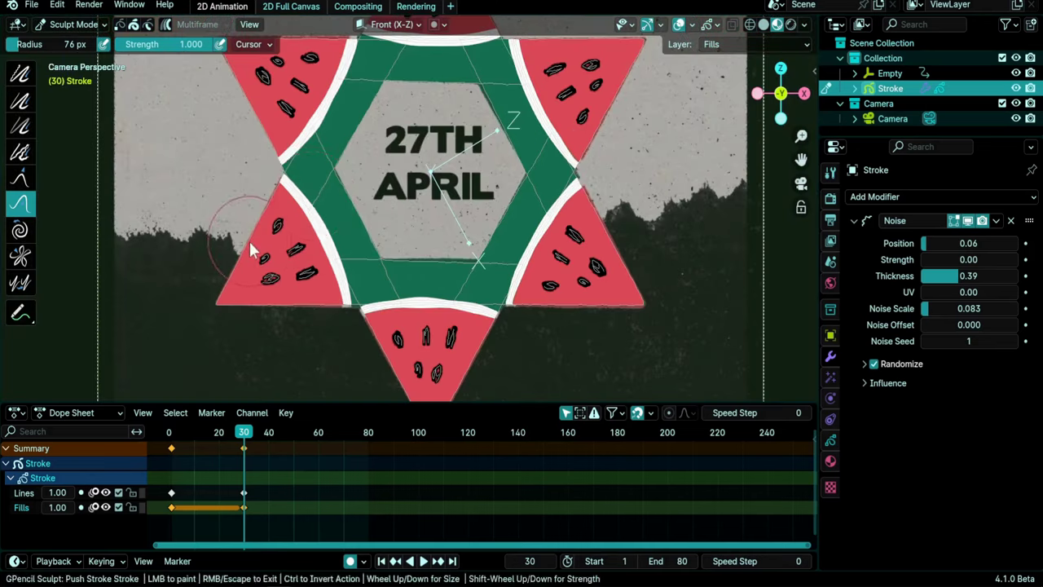
# Push individual seeds in the star's top slice and lower-right slice to vary their shape and position
pyautogui.keyDown('shift'); pyautogui.moveTo(411, 145); pyautogui.dragTo(320, 330, button='middle'); pyautogui.keyUp('shift')
pyautogui.scroll(4, 334, 244)
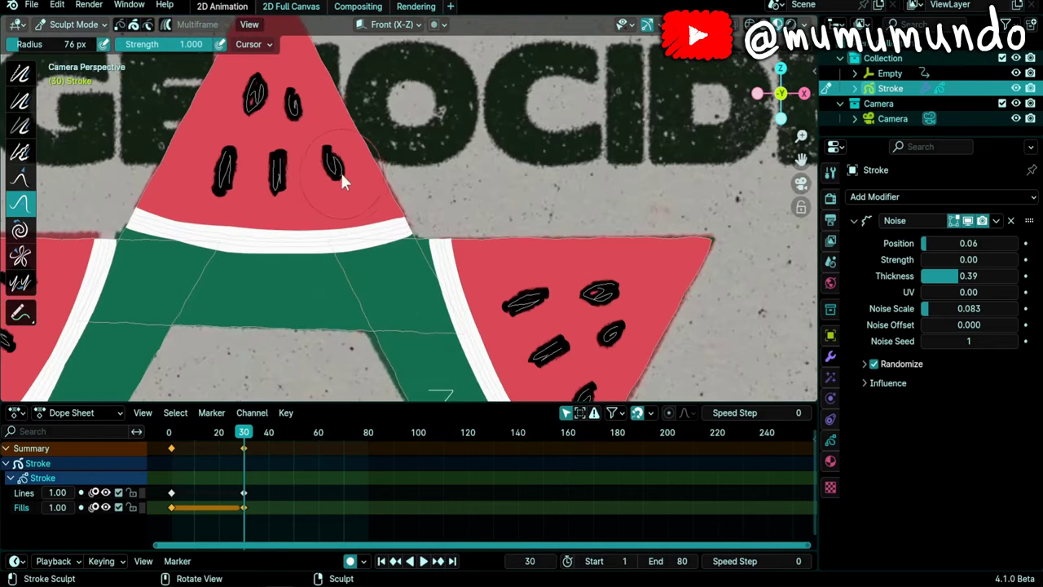
pyautogui.moveTo(343, 172); pyautogui.dragTo(340, 159)
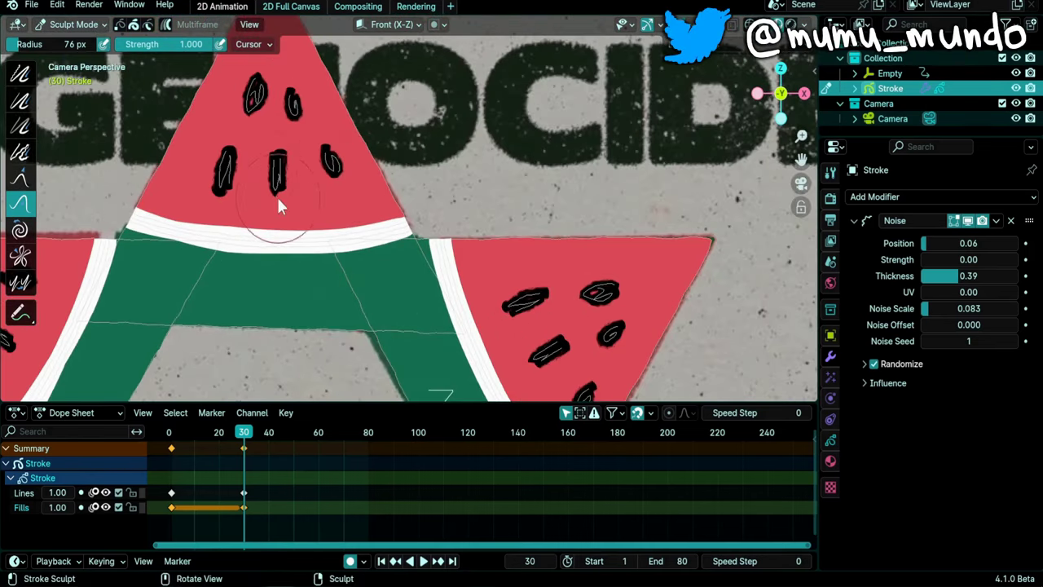
pyautogui.moveTo(276, 190); pyautogui.dragTo(274, 169)
pyautogui.moveTo(560, 290)
pyautogui.mouseDown()
pyautogui.moveTo(542, 272)
pyautogui.moveTo(564, 277)
pyautogui.mouseUp()
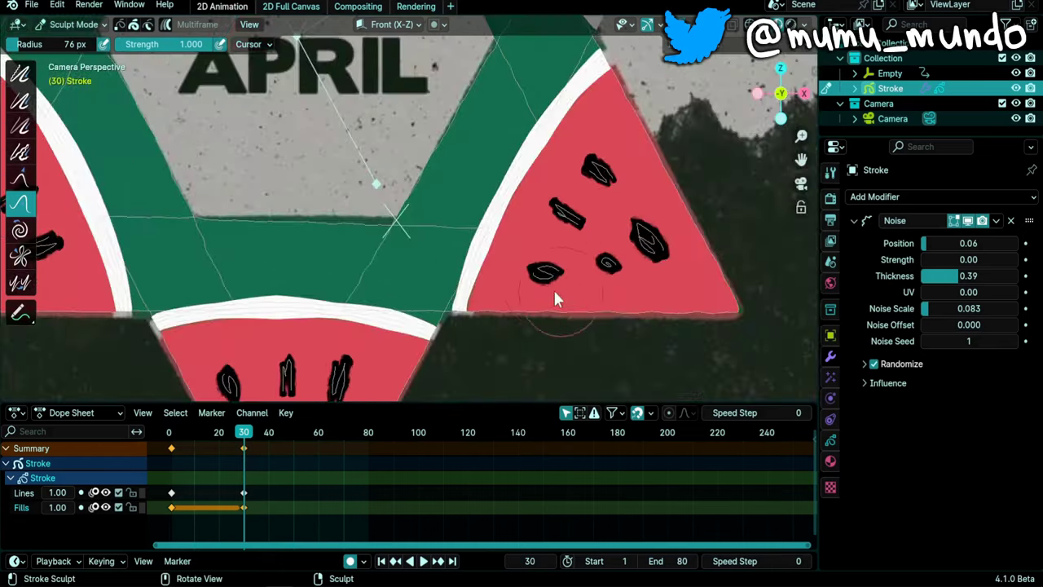
# Push the seeds in the star's bottom and lower-left slices so they differ from the other slices
pyautogui.scroll(-3, 343, 274)
pyautogui.keyDown('shift'); pyautogui.moveTo(349, 287); pyautogui.dragTo(445, 215, button='middle'); pyautogui.keyUp('shift')
pyautogui.scroll(2, 403, 281)
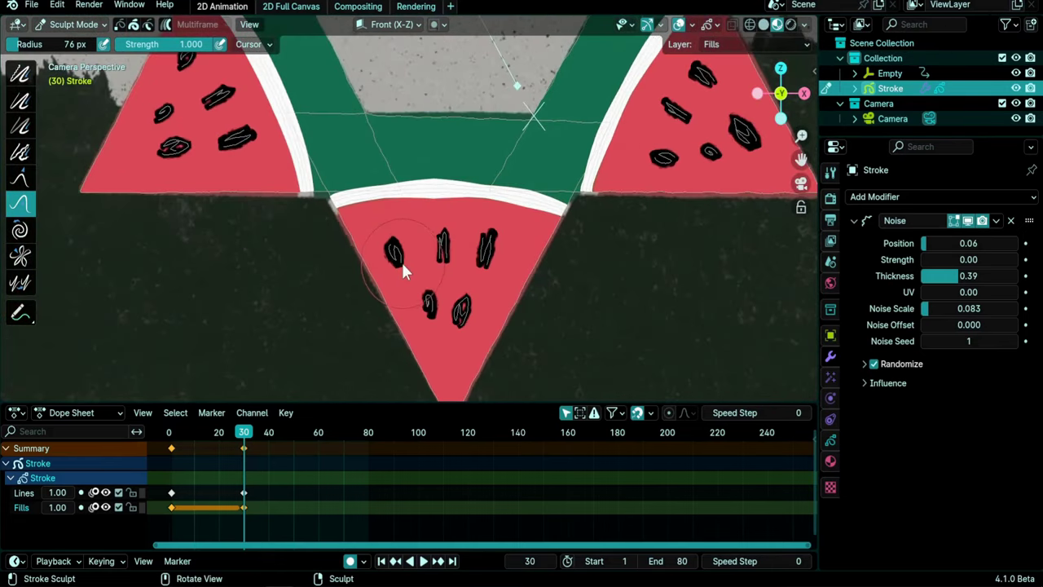
pyautogui.moveTo(402, 262)
pyautogui.mouseDown()
pyautogui.moveTo(391, 243)
pyautogui.moveTo(407, 283)
pyautogui.mouseUp()
pyautogui.moveTo(431, 319); pyautogui.dragTo(470, 319)
pyautogui.moveTo(497, 256); pyautogui.dragTo(487, 243)
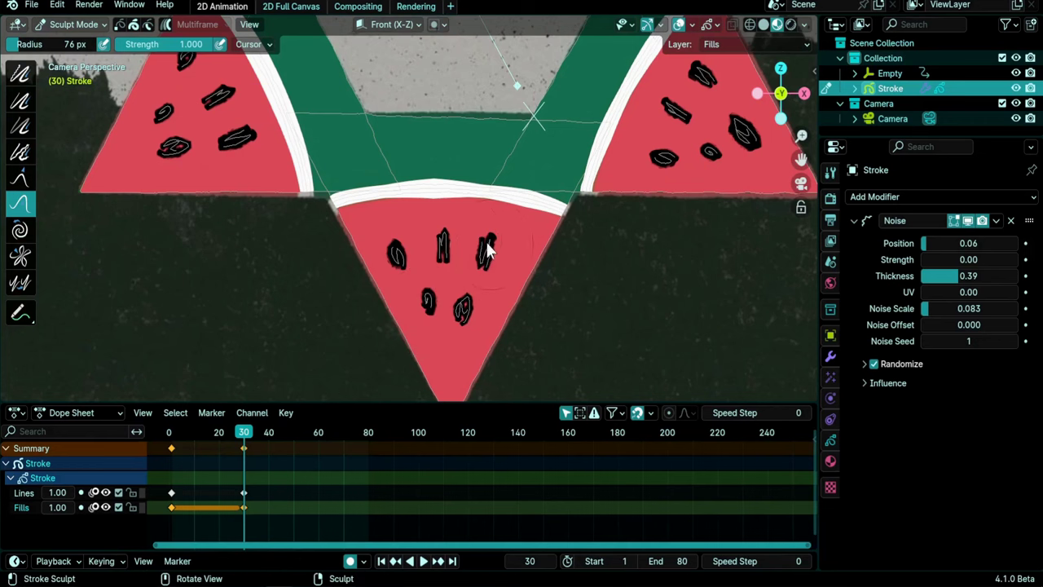
pyautogui.keyDown('shift'); pyautogui.moveTo(231, 239); pyautogui.dragTo(286, 401, button='middle'); pyautogui.keyUp('shift')
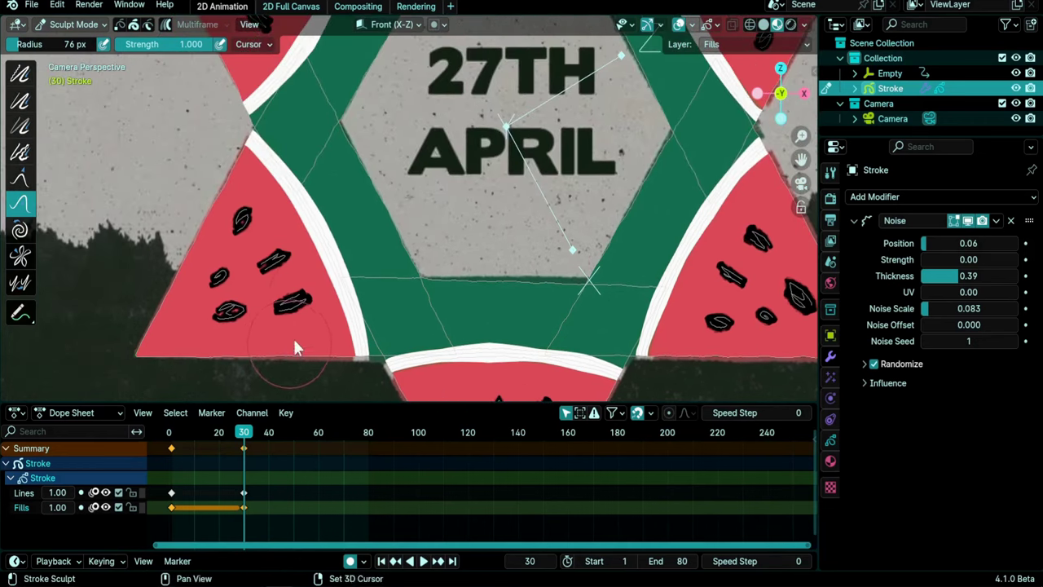
pyautogui.moveTo(306, 296)
pyautogui.mouseDown()
pyautogui.moveTo(203, 335)
pyautogui.moveTo(221, 309)
pyautogui.moveTo(245, 334)
pyautogui.mouseUp()
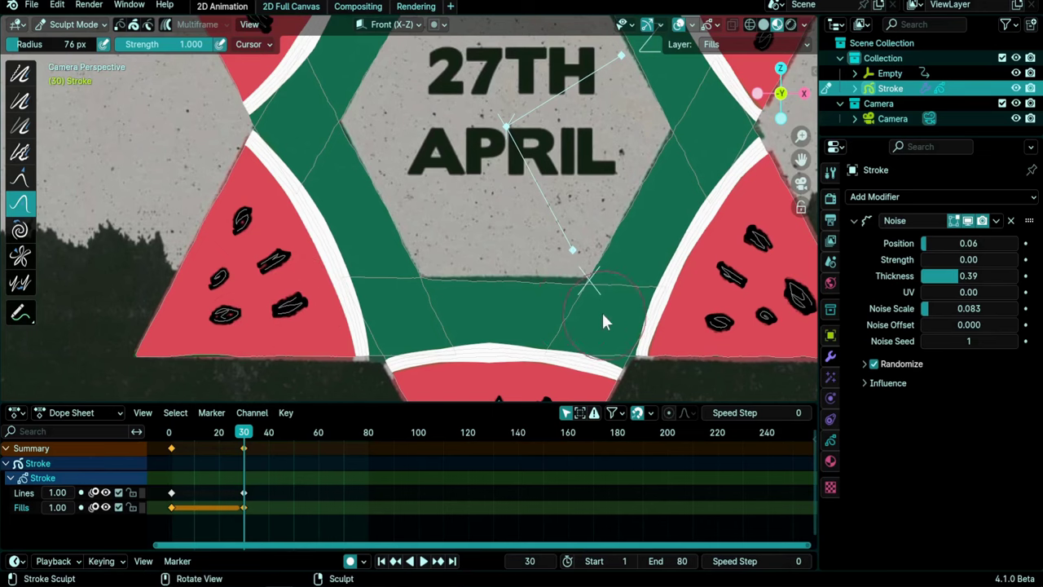
# Push the green band along the bottom inner edge of the hexagon to reshape its outline
pyautogui.scroll(-2, 601, 310)
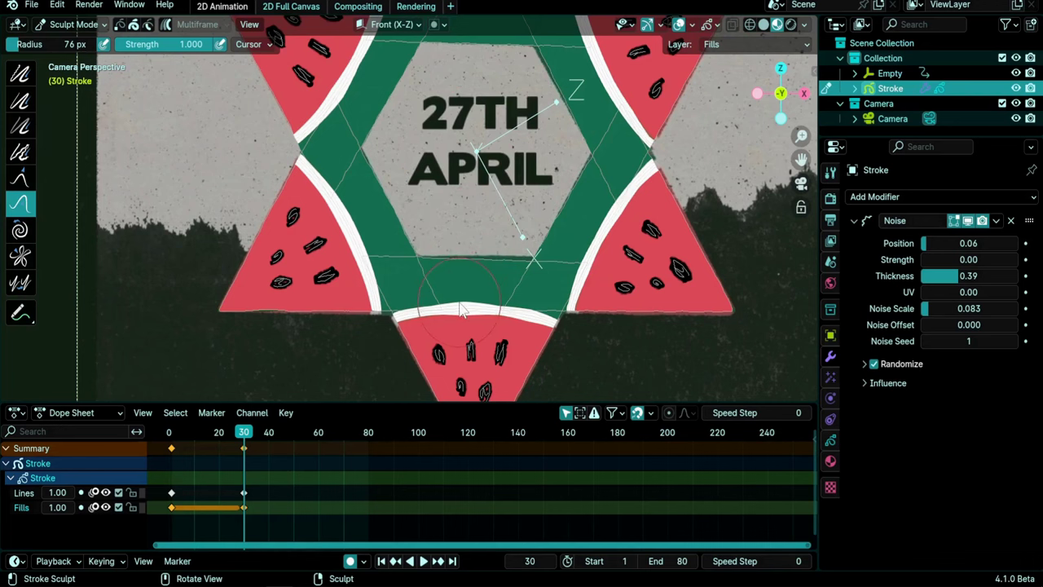
pyautogui.scroll(2, 472, 302)
pyautogui.keyDown('shift'); pyautogui.moveTo(467, 317); pyautogui.dragTo(375, 268, button='middle'); pyautogui.keyUp('shift')
pyautogui.scroll(2, 375, 278)
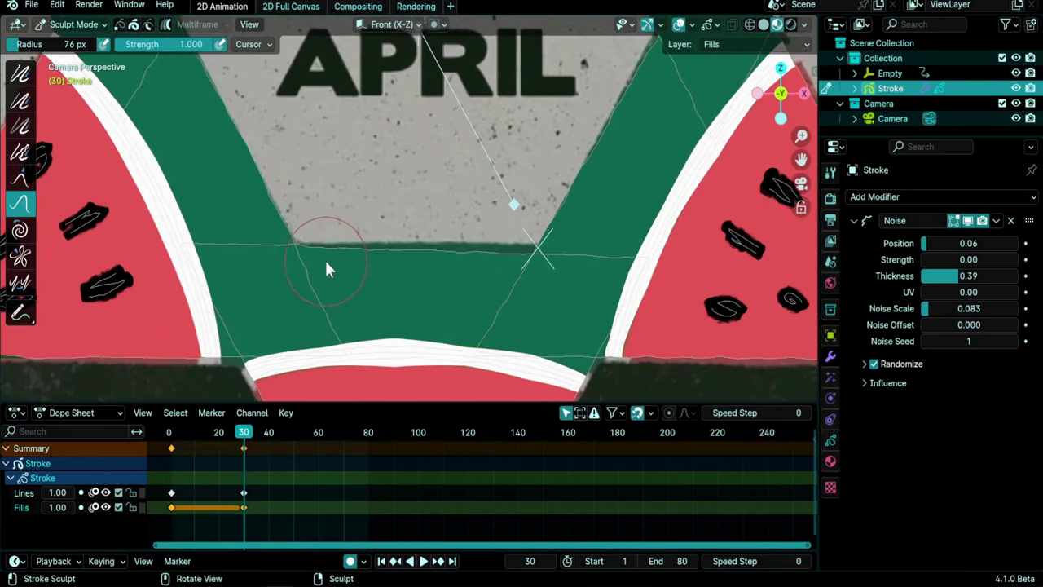
pyautogui.moveTo(326, 268)
pyautogui.mouseDown()
pyautogui.moveTo(390, 275)
pyautogui.moveTo(388, 261)
pyautogui.moveTo(414, 255)
pyautogui.mouseUp()
pyautogui.moveTo(503, 265); pyautogui.dragTo(504, 257)
pyautogui.scroll(-5, 347, 219)
pyautogui.keyDown('shift'); pyautogui.moveTo(347, 218); pyautogui.dragTo(381, 376, button='middle'); pyautogui.keyUp('shift')
pyautogui.scroll(3, 347, 232)
pyautogui.keyDown('shift'); pyautogui.moveTo(350, 238); pyautogui.dragTo(425, 303, button='middle'); pyautogui.keyUp('shift')
pyautogui.scroll(-3, 279, 251)
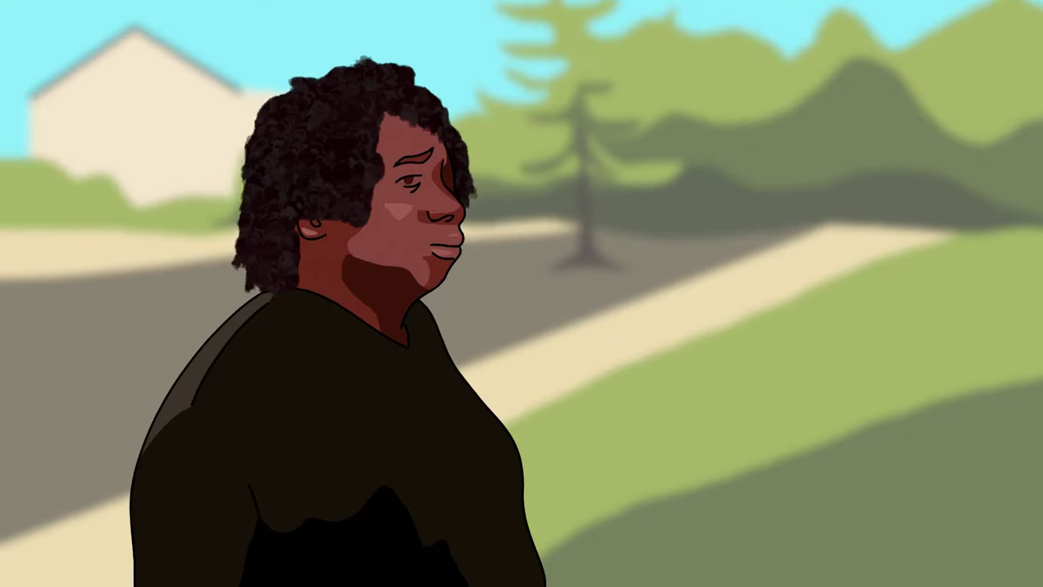